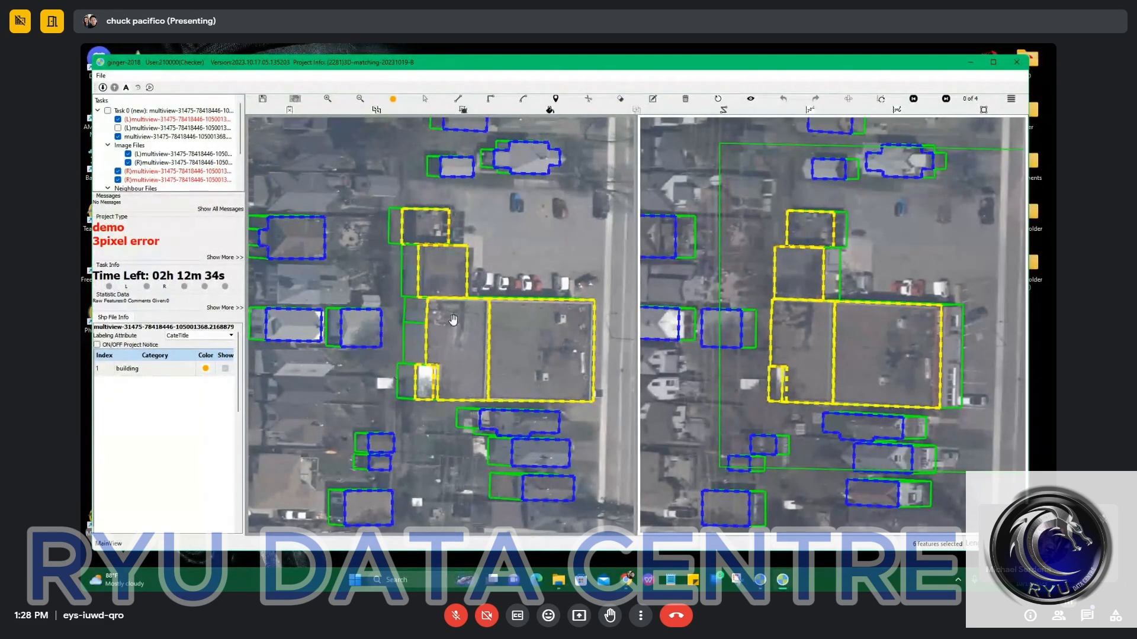
Compare the building outlines with the bare imagery and remove the smaller adjoining sections' polygons, keeping the large eastern roof polygon.
left_click_drag(475, 232, 412, 232)
scroll(378, 267, "up", 2)
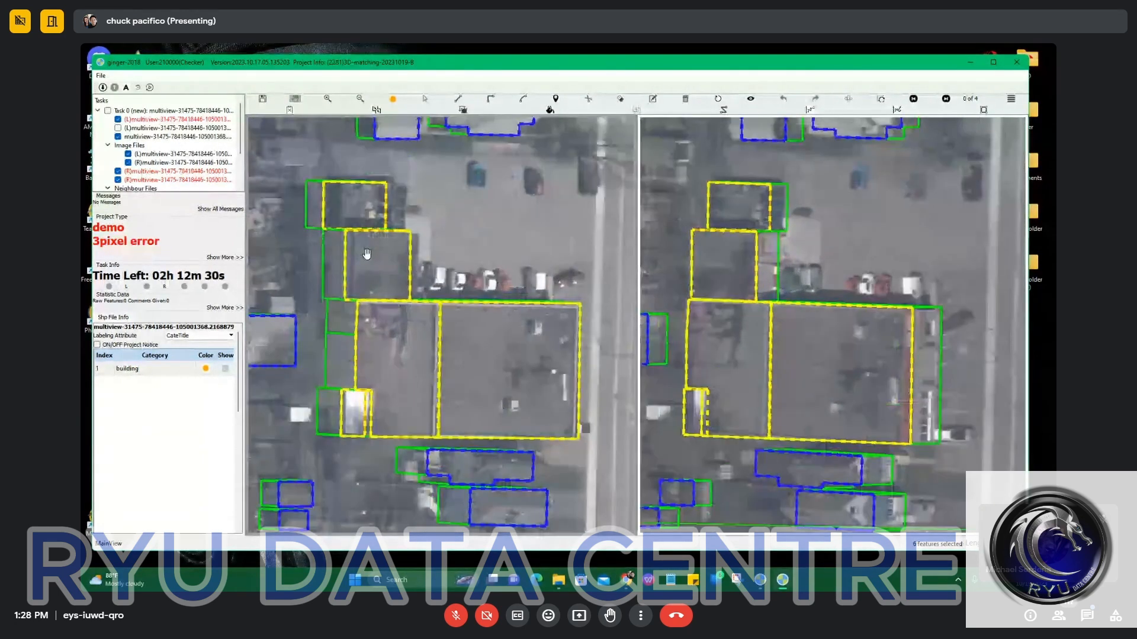
key("space")
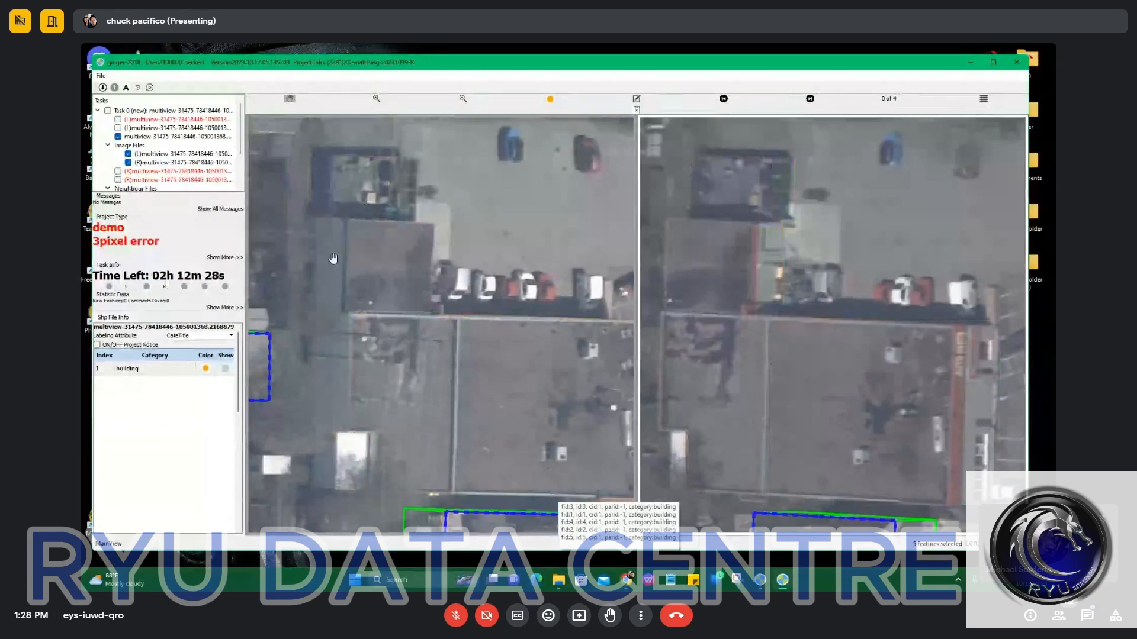
key("space")
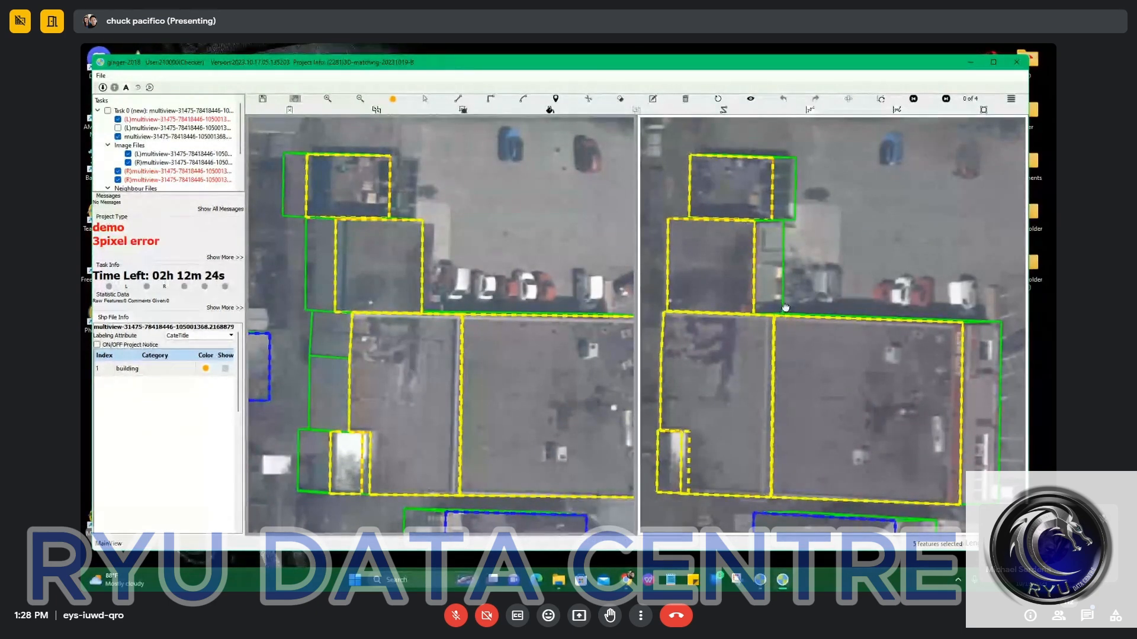
scroll(397, 216, "down", 2)
right_click(426, 392)
left_click(452, 415)
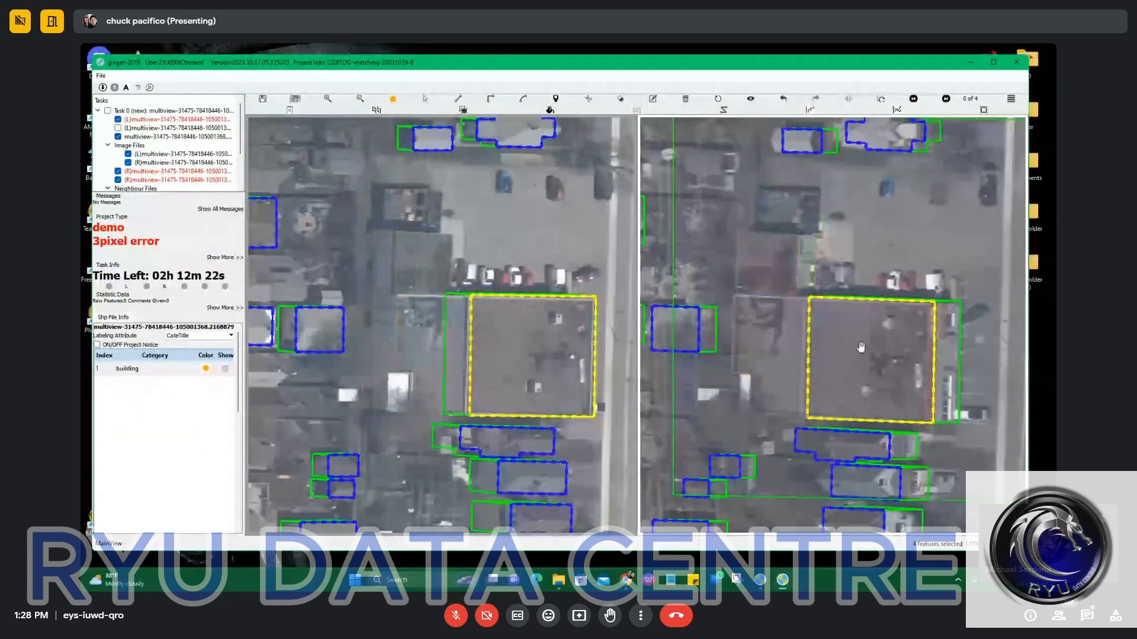
Try adjusting the offset of the large roof section's green base outline to meet the building's base in the right image.
scroll(903, 358, "up", 2)
left_click_drag(902, 355, 830, 358)
right_click(843, 367)
left_click(753, 368)
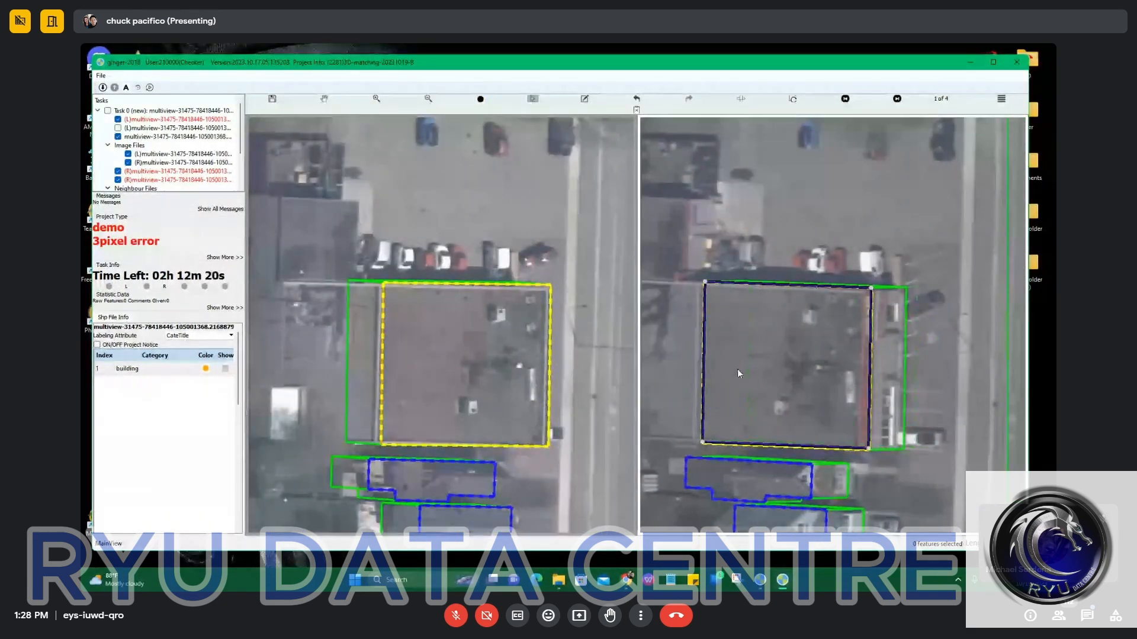
left_click(729, 373)
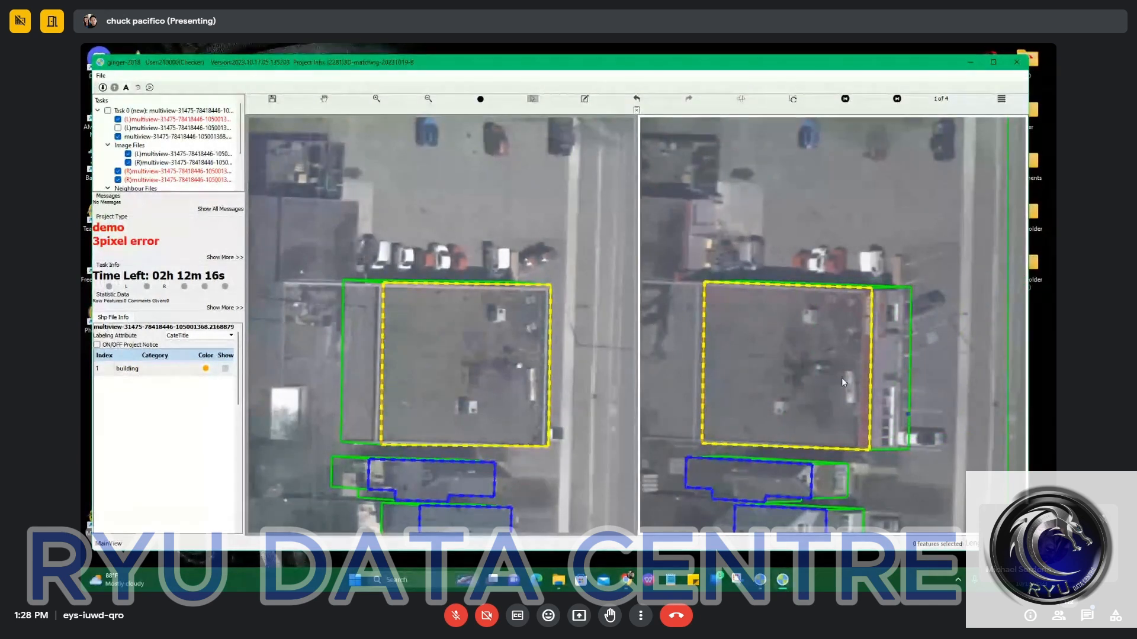
left_click(793, 383)
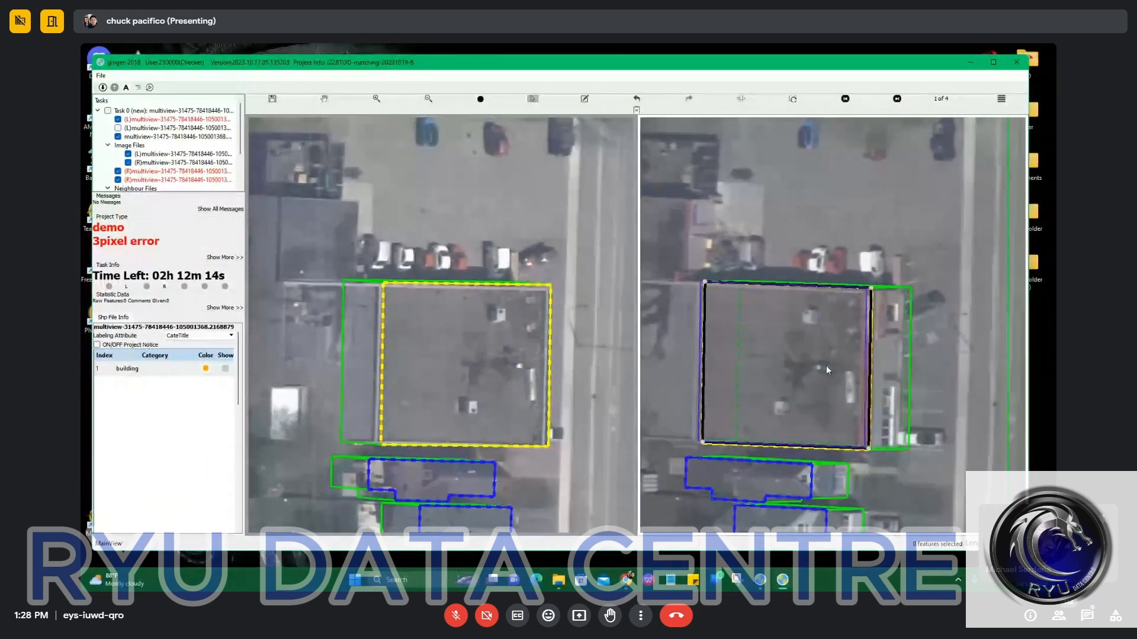
left_click(824, 367)
scroll(836, 378, "up", 5)
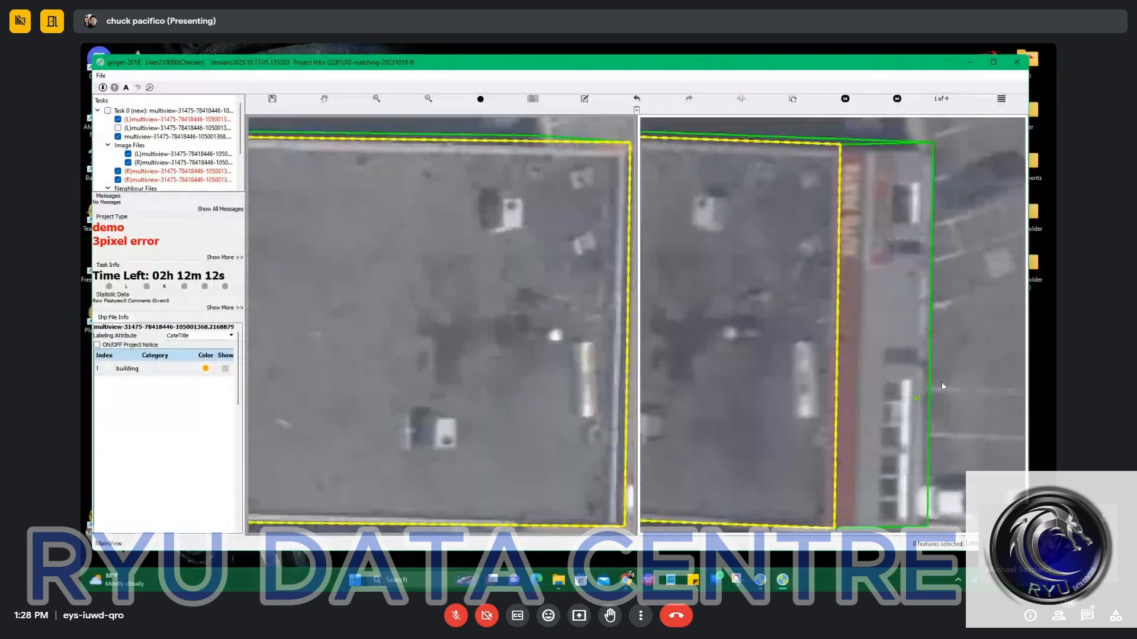
scroll(809, 302, "down", 3)
left_click(760, 333)
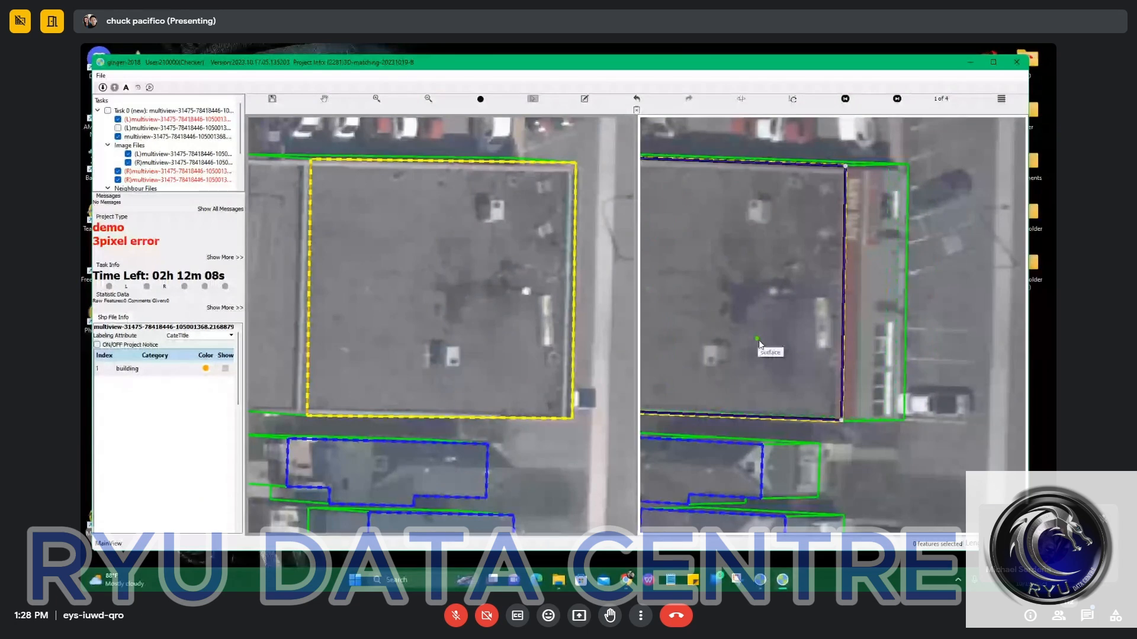
left_click(758, 351)
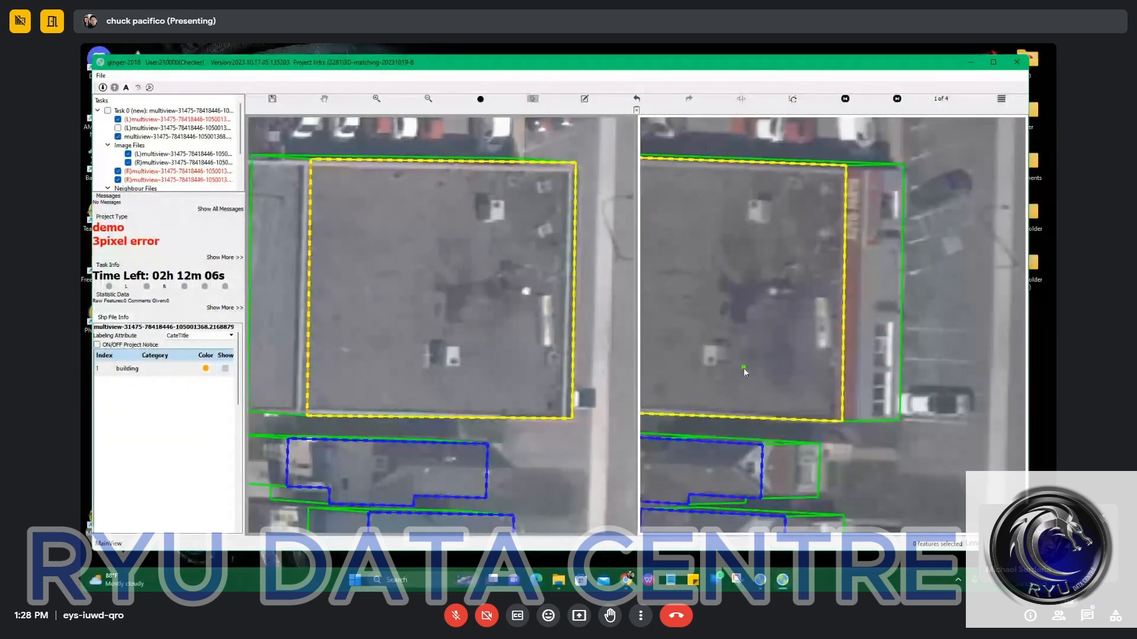
Replace the large section's polygon with one outline traced around both joined roof sections in the left image, leaving out the white corner structure.
scroll(745, 372, "down", 4)
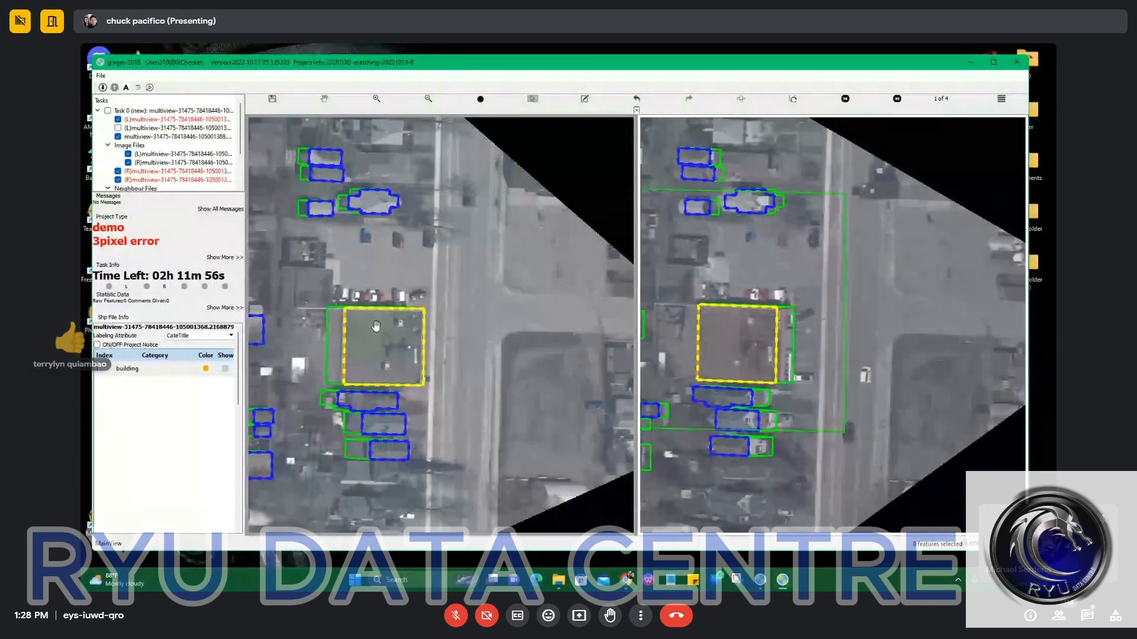
scroll(334, 350, "up", 3)
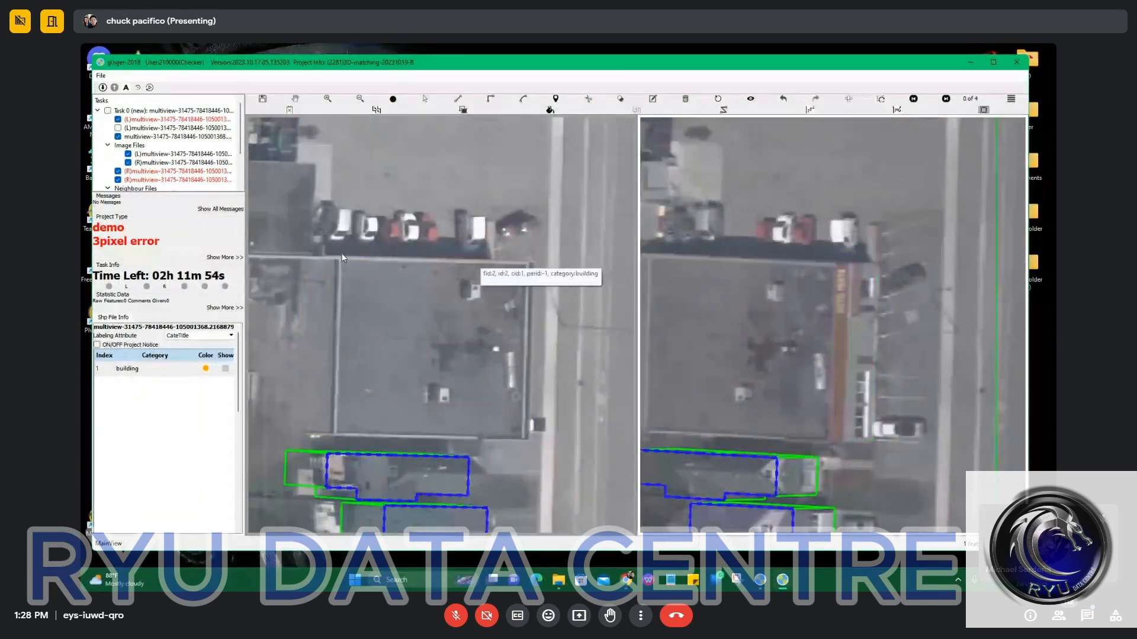
scroll(351, 254, "up", 2)
key("r")
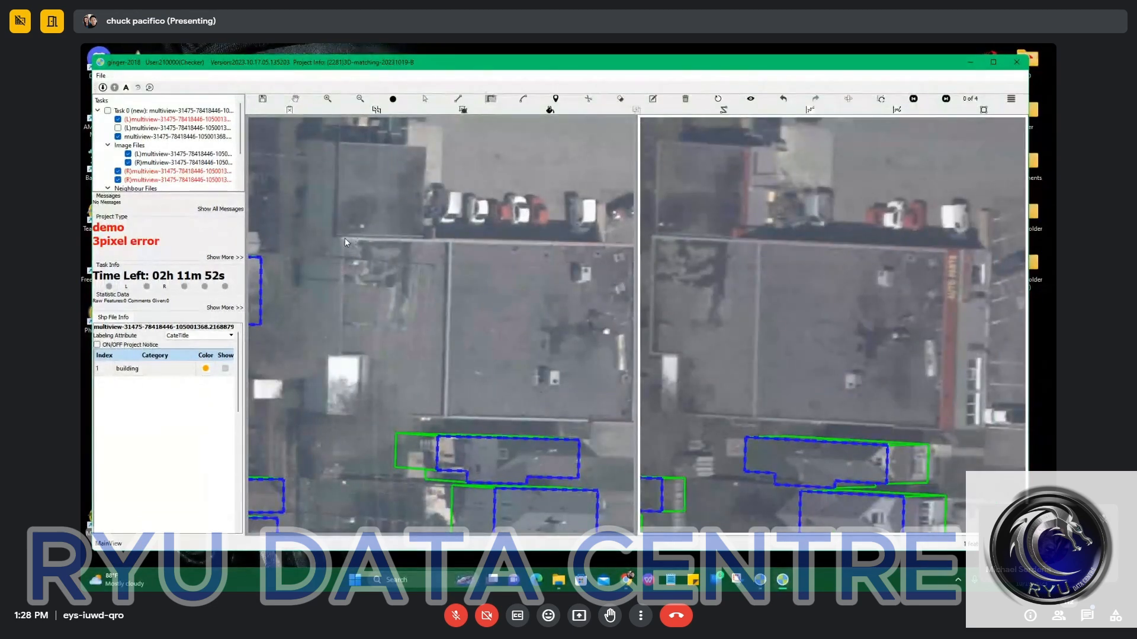
left_click(342, 237)
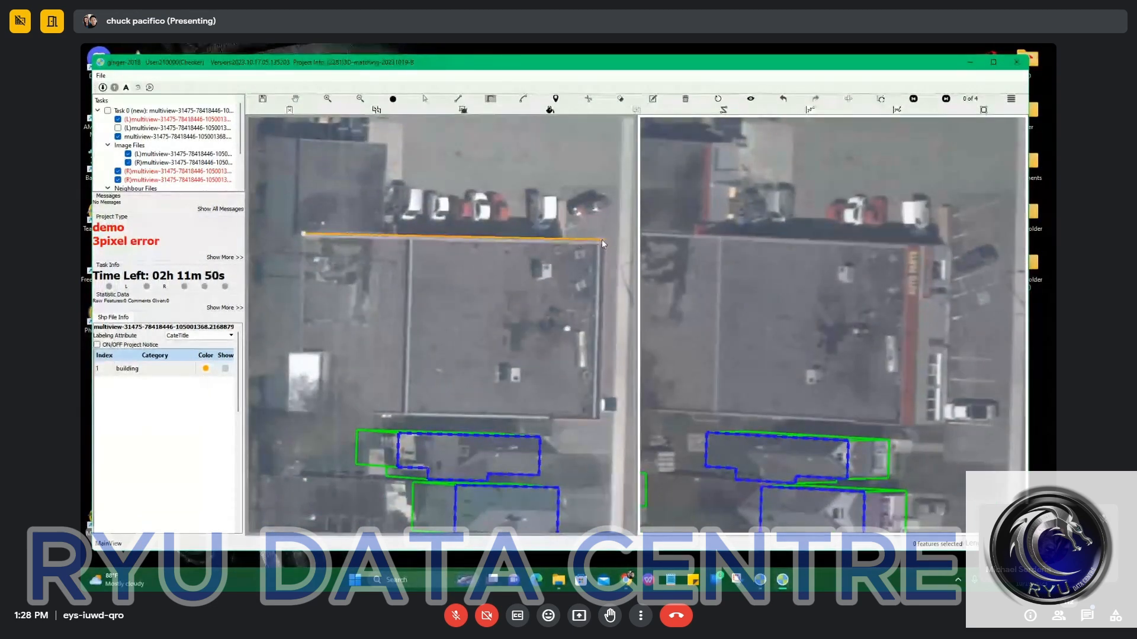
left_click(605, 241)
left_click(593, 421)
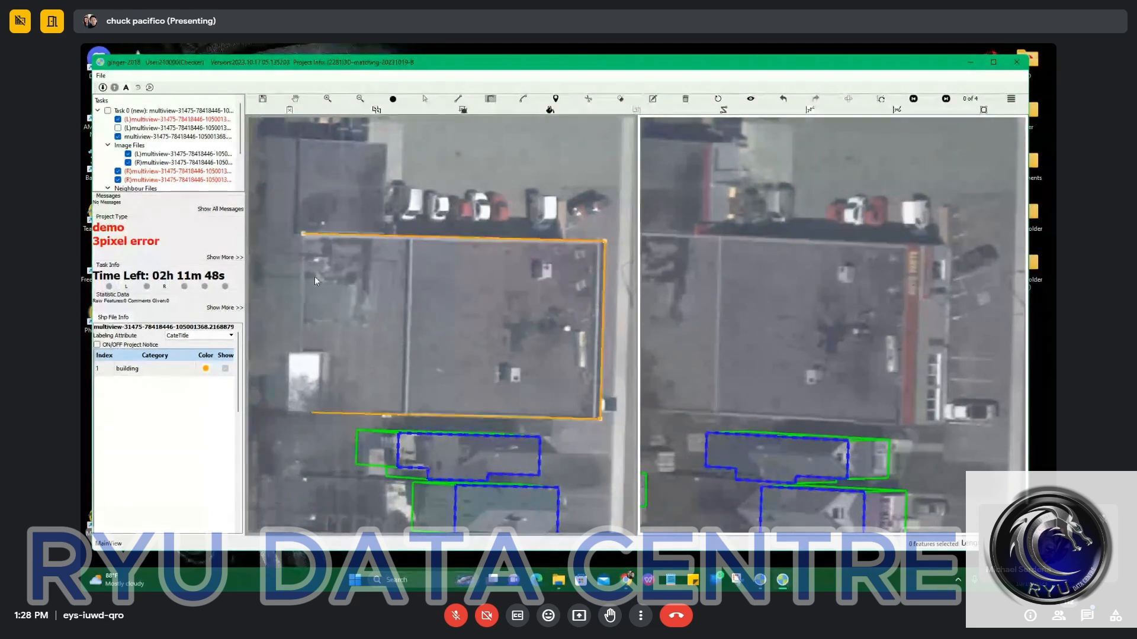
left_click(325, 354)
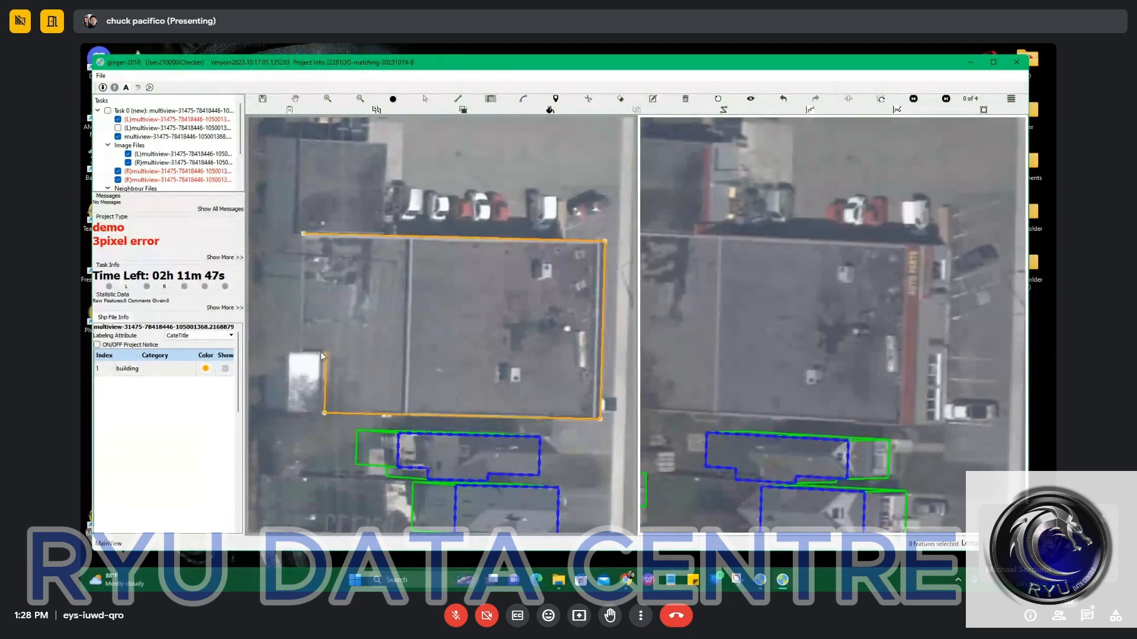
left_click(304, 233)
scroll(326, 243, "down", 2)
Try to shift the combined roof outline onto the building's roof in the right image.
key("space")
scroll(868, 317, "up", 2)
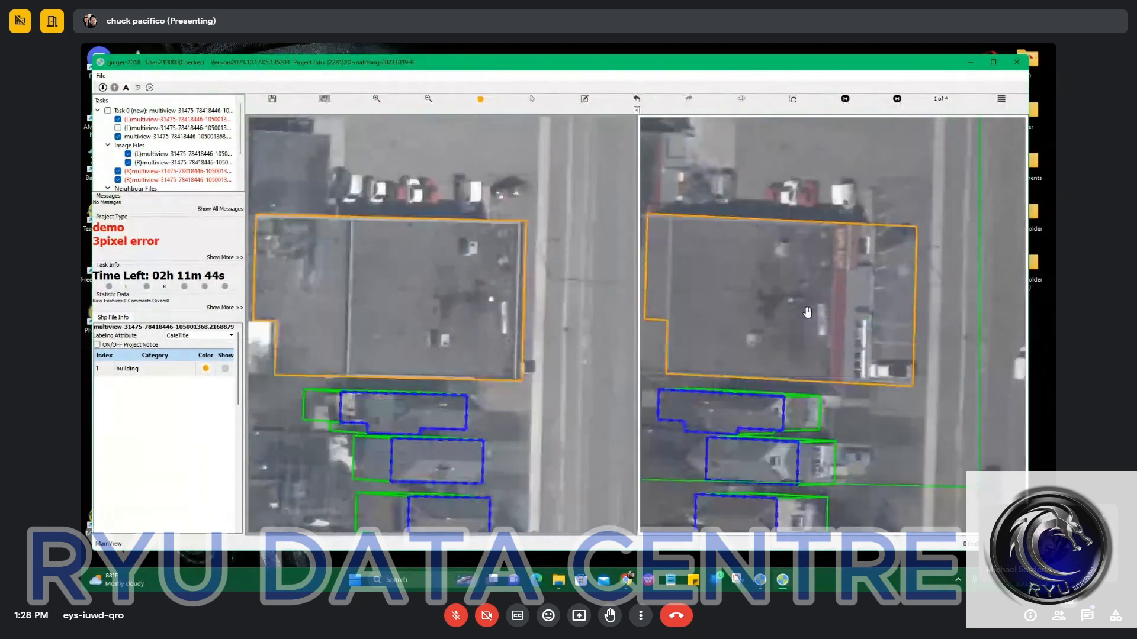
left_click_drag(868, 317, 825, 306)
scroll(825, 305, "down", 2)
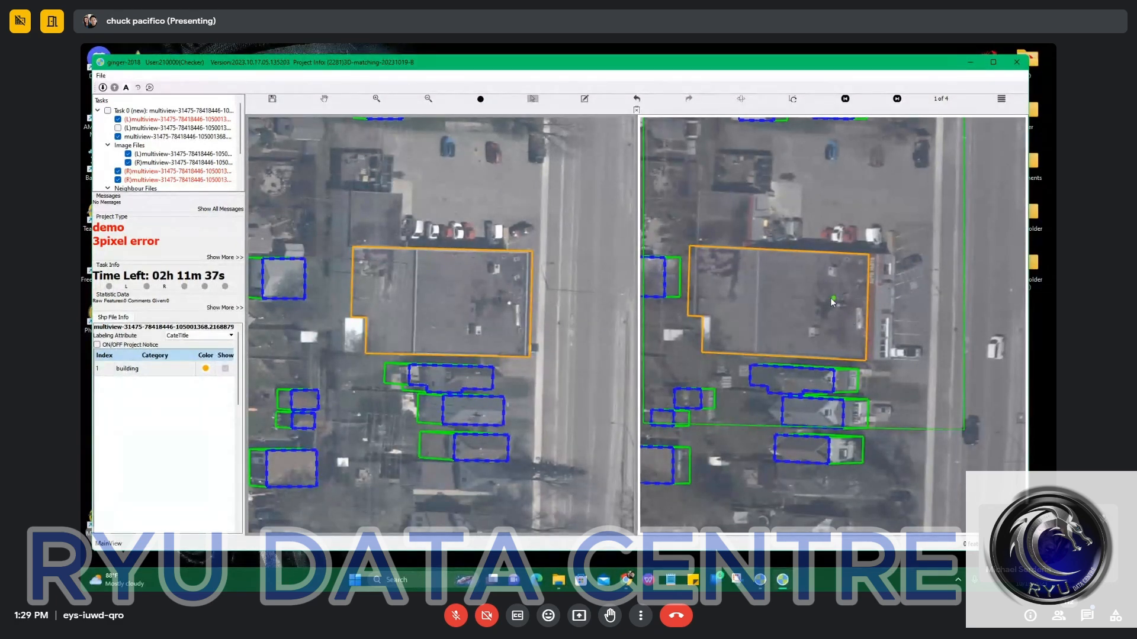
Undo the shift of the combined roof outline and compare both images with the outlines hidden.
key("ctrl+z")
key("space")
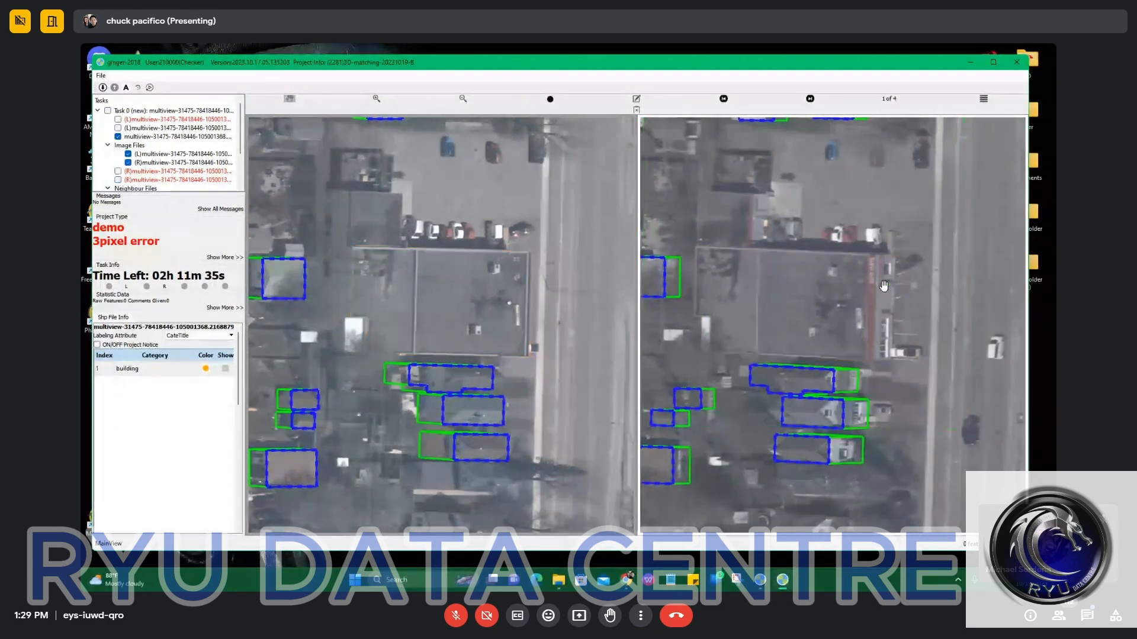
key("space")
left_click_drag(827, 277, 865, 279)
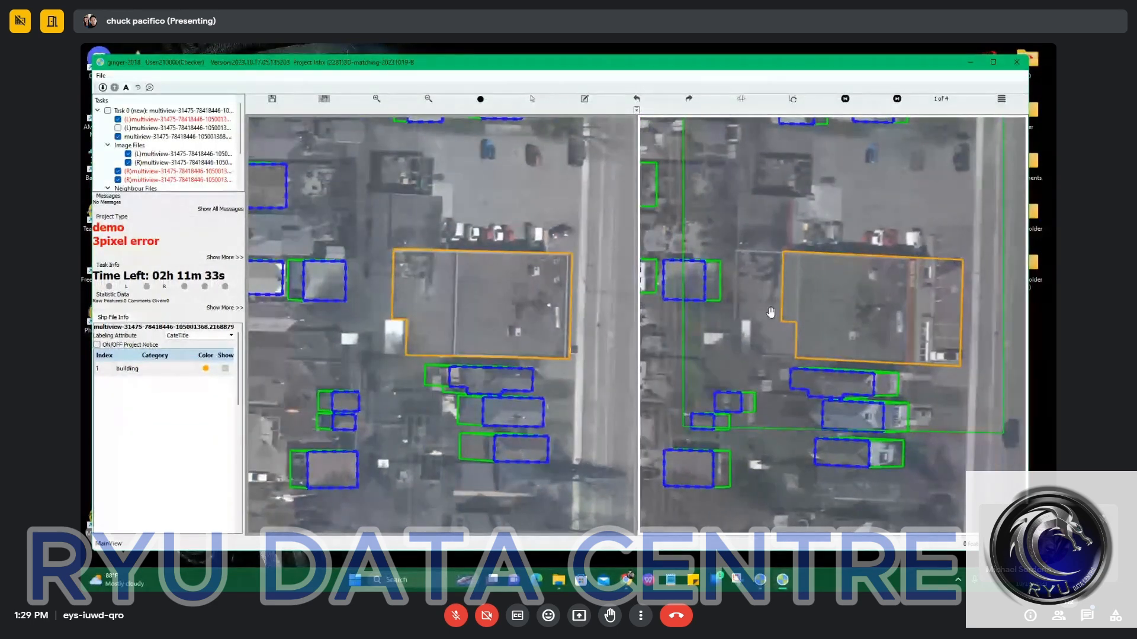
Try to offset a base outline from the combined roof outline in the left image, and undo it.
scroll(440, 287, "up", 1)
left_click(440, 287)
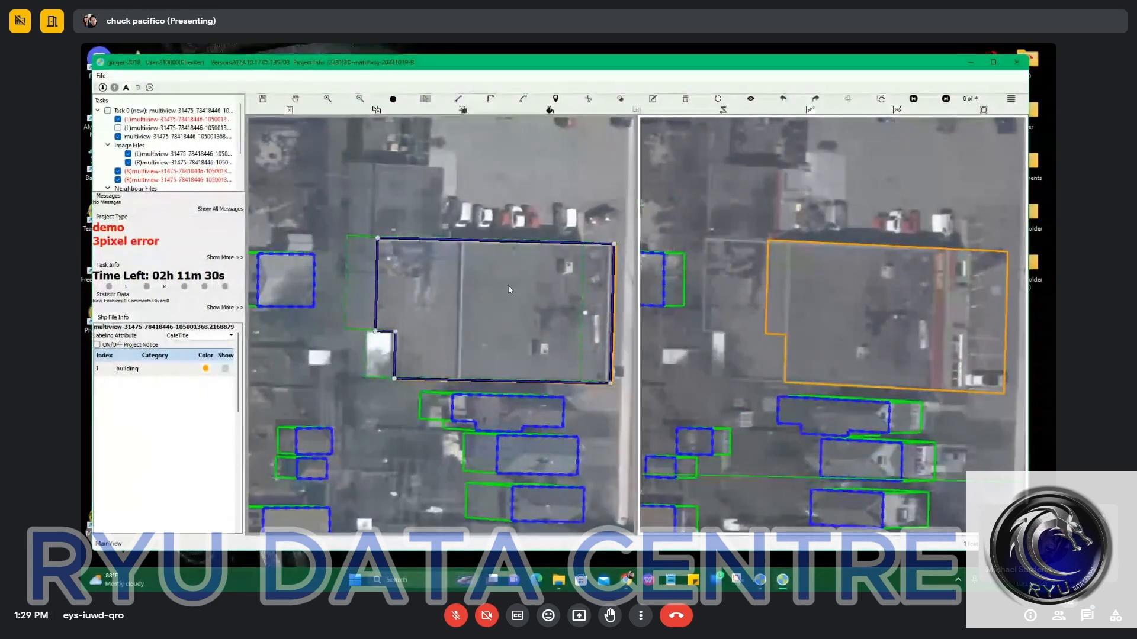
left_click(506, 285)
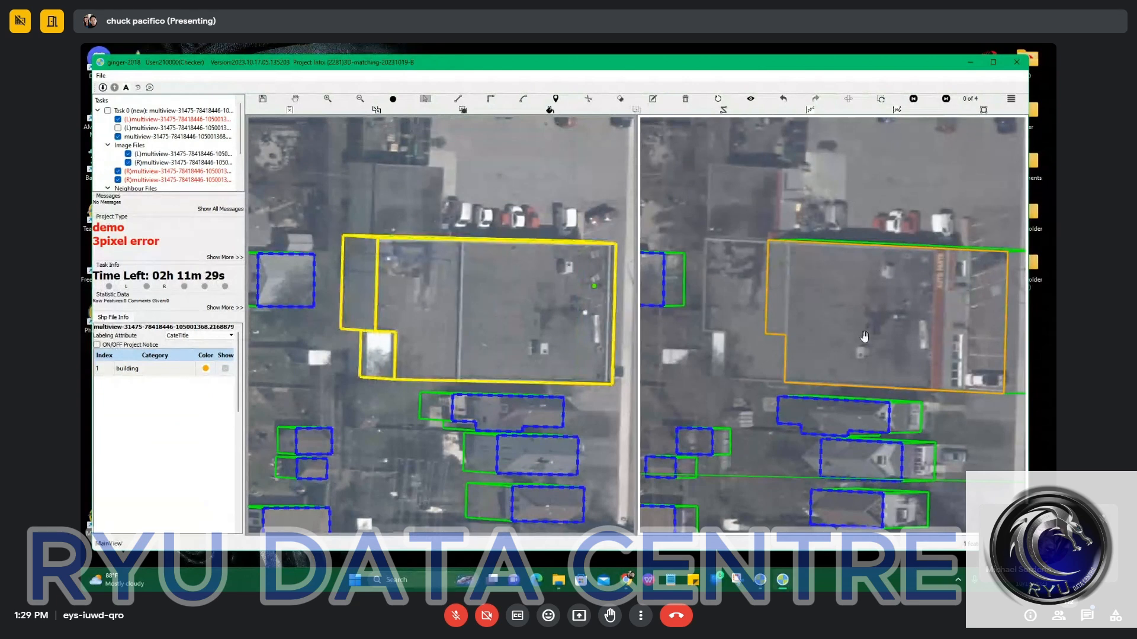
left_click_drag(892, 303, 867, 320)
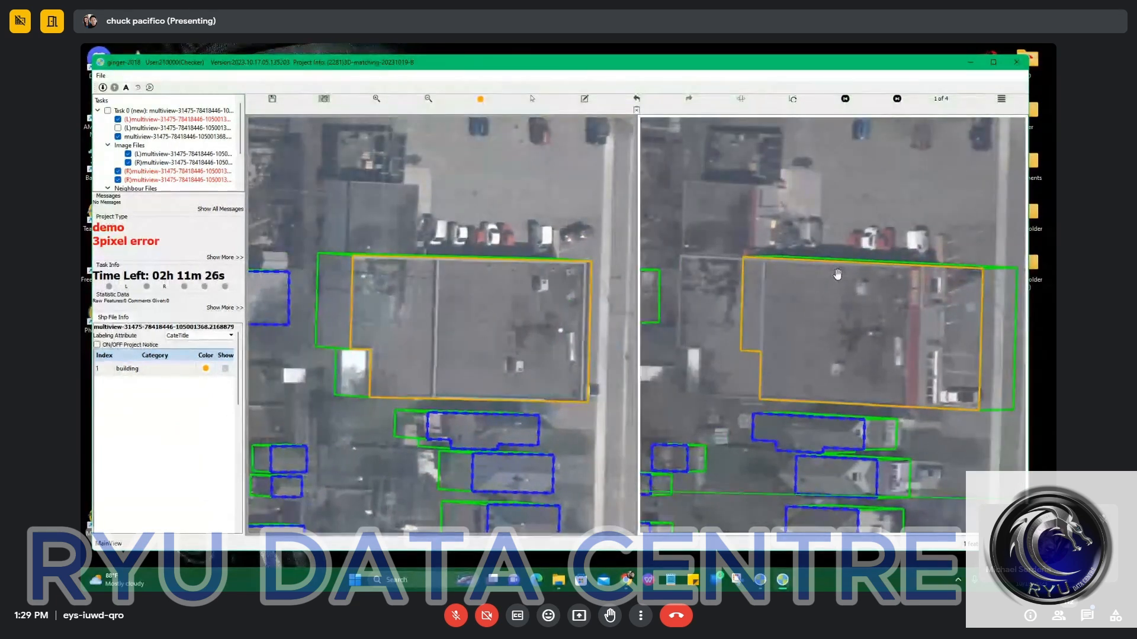
key("ctrl+z")
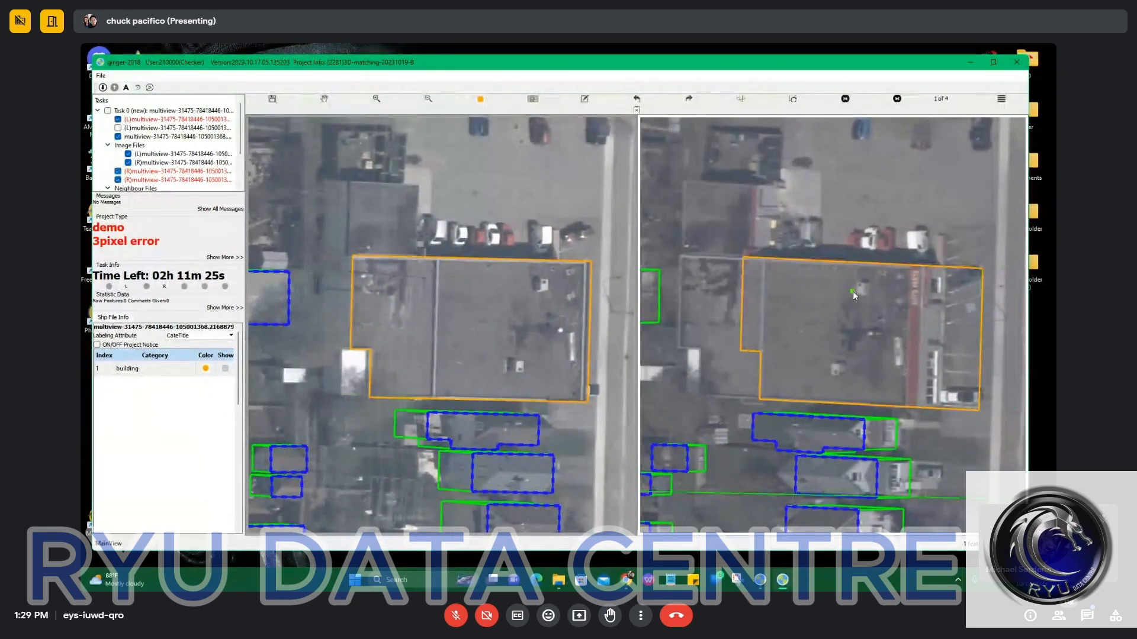
Shift the combined roof outline in the right image until it matches the building's roof edges.
left_click(857, 344)
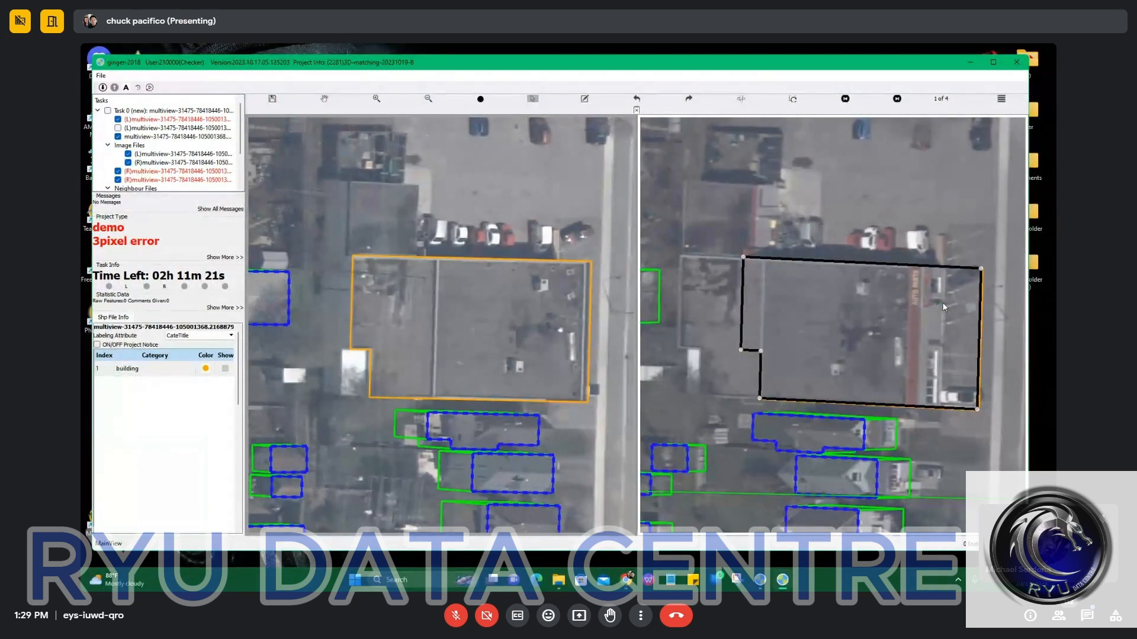
left_click_drag(942, 302, 878, 307)
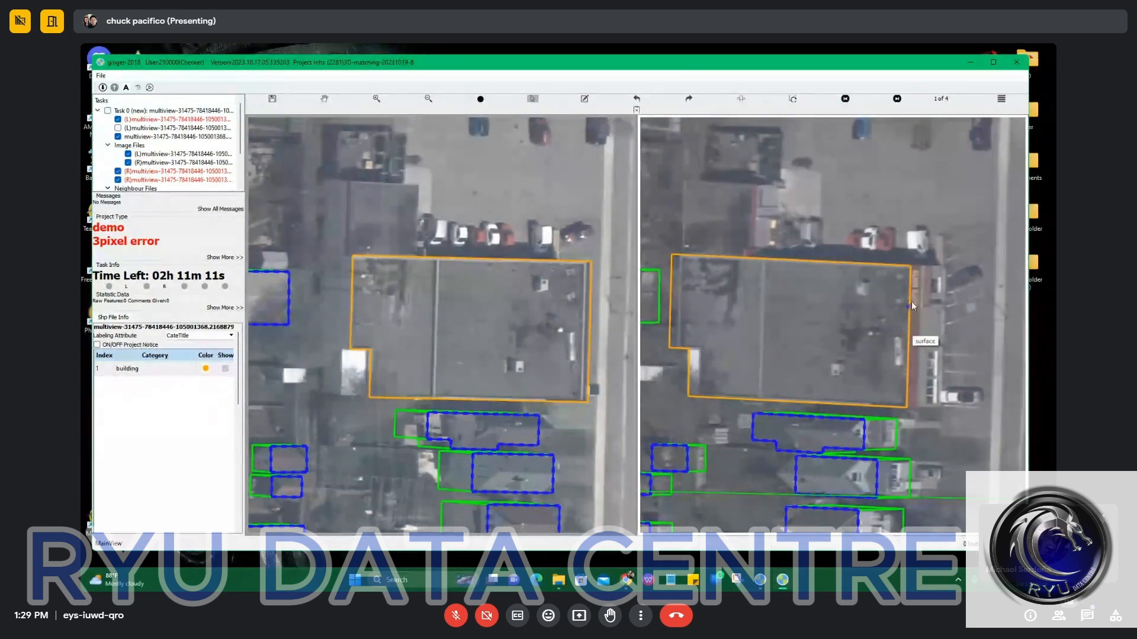
key("space")
left_click_drag(914, 300, 876, 284)
scroll(853, 306, "up", 2)
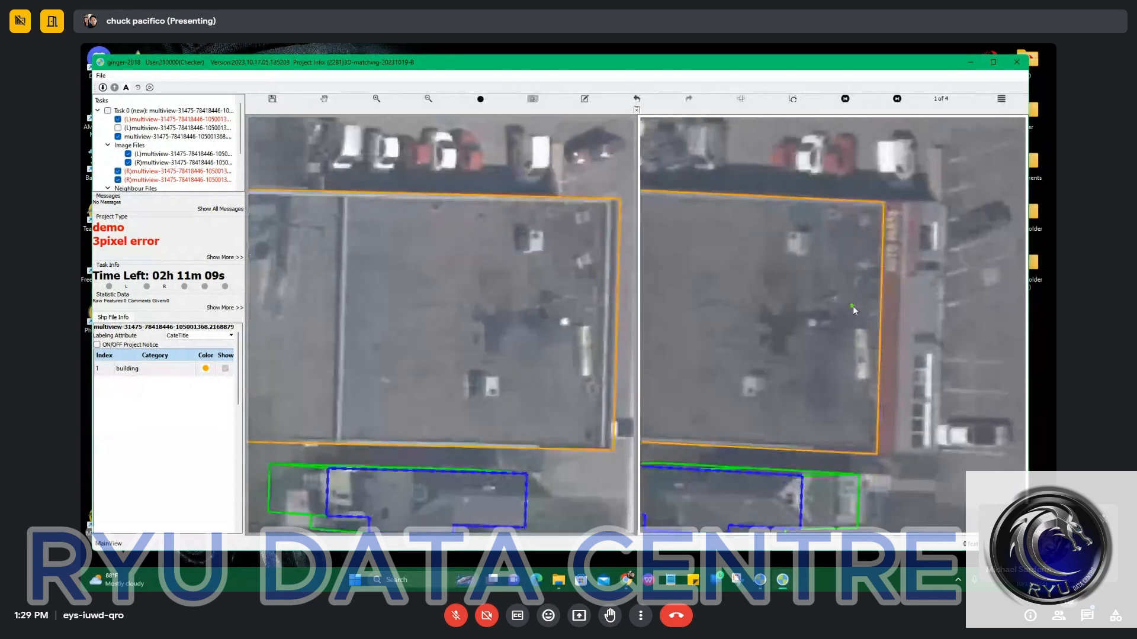
Offset a base outline from the matched roof outline in the right image to meet the building's eastern ground edge.
left_click(856, 305)
scroll(858, 305, "down", 1)
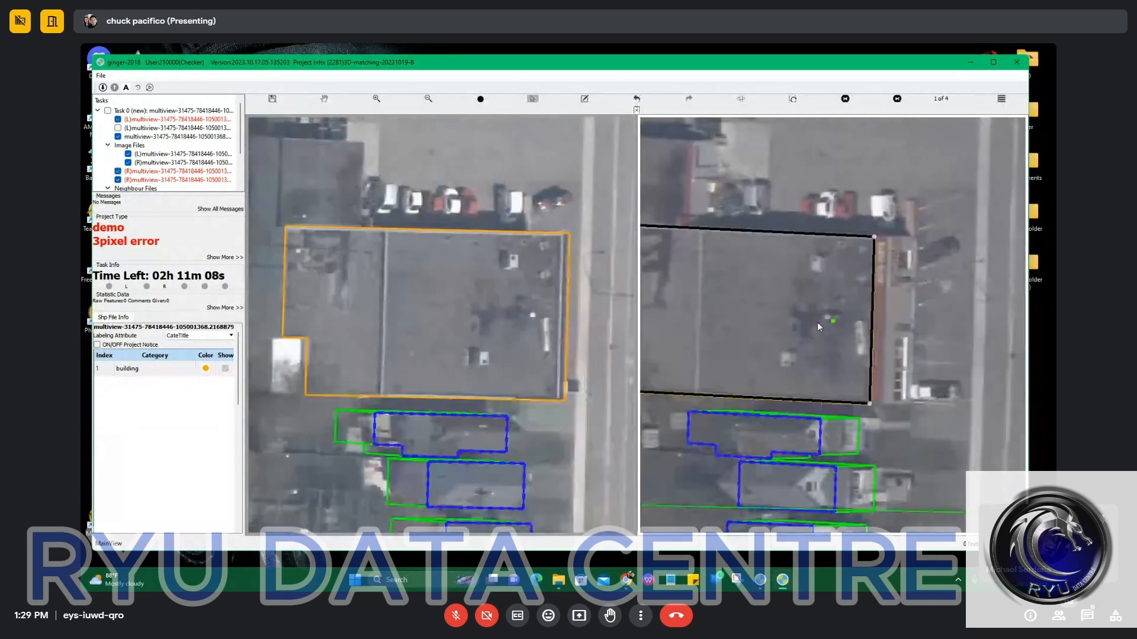
left_click(780, 327)
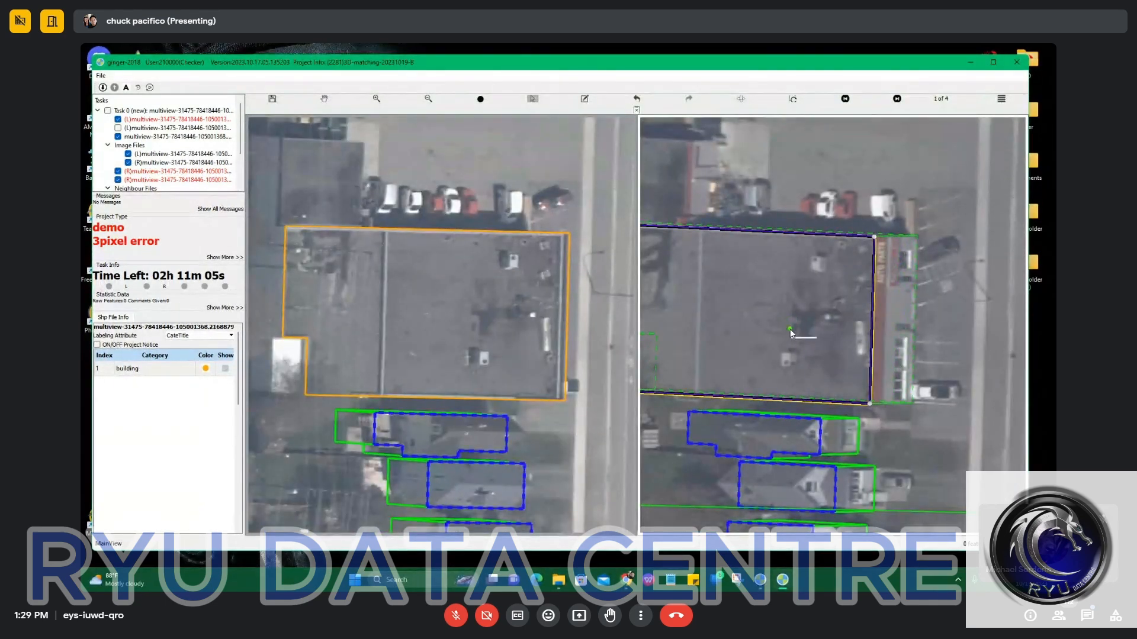
left_click(790, 330)
scroll(921, 237, "up", 1)
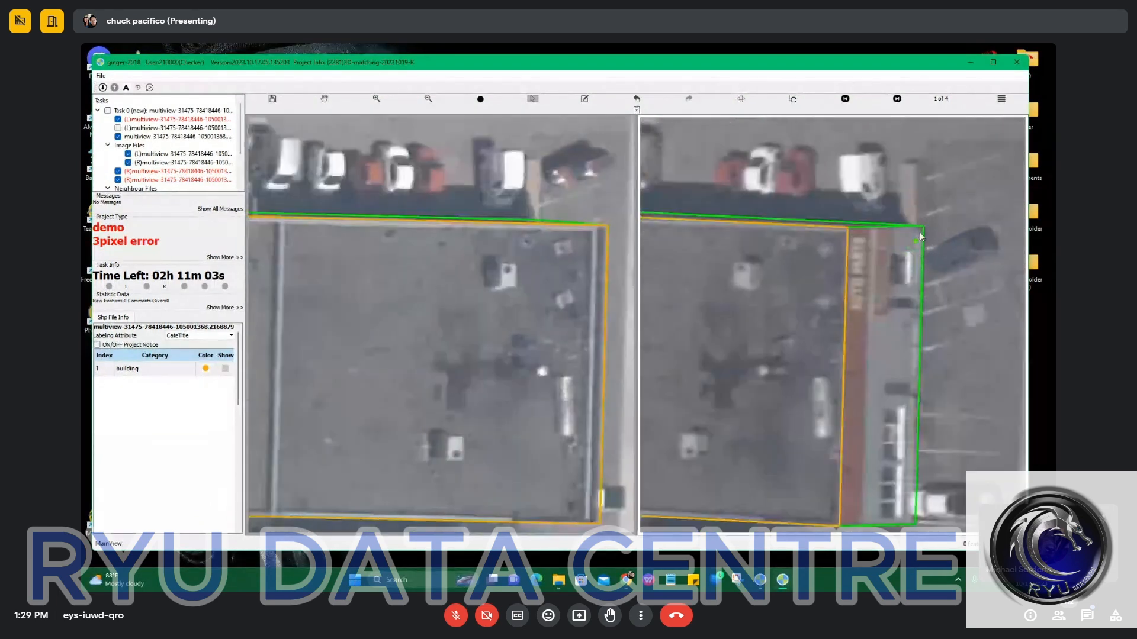
scroll(919, 377, "down", 3)
Examine the combined building's roof and base outlines against the left and right images.
left_click_drag(393, 335, 494, 269)
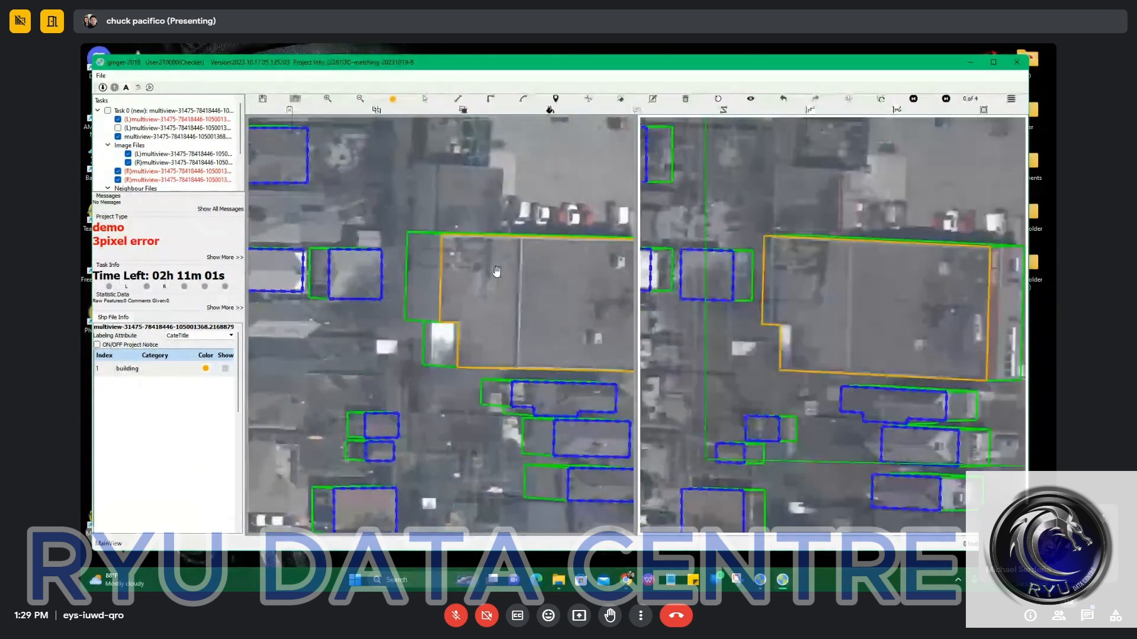
scroll(431, 248, "up", 2)
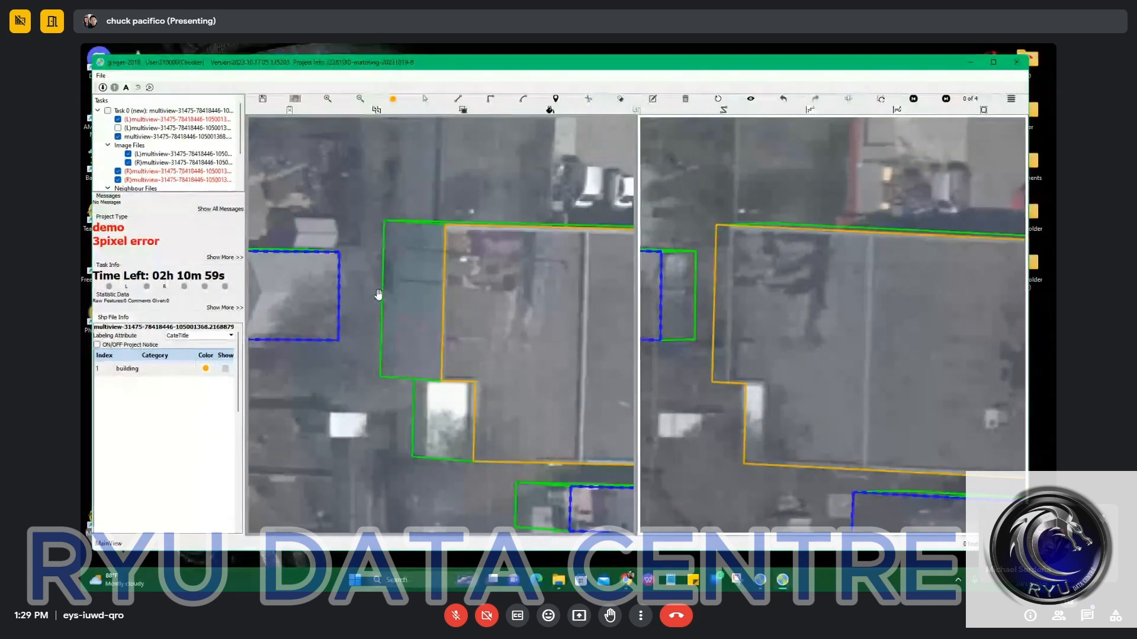
scroll(391, 296, "down", 2)
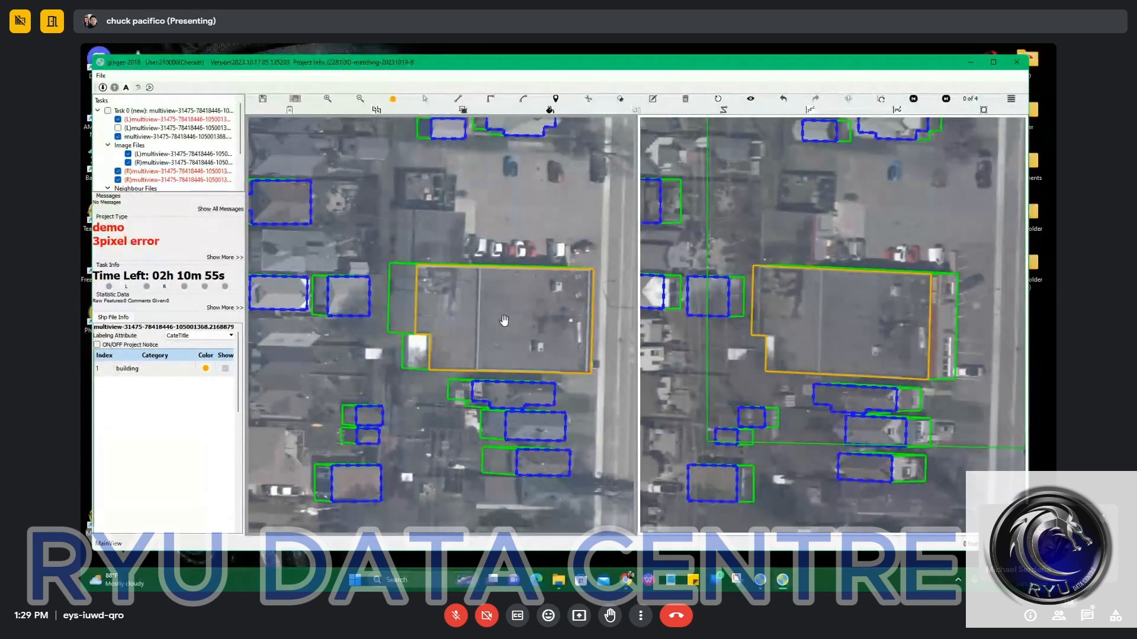
left_click_drag(465, 302, 500, 271)
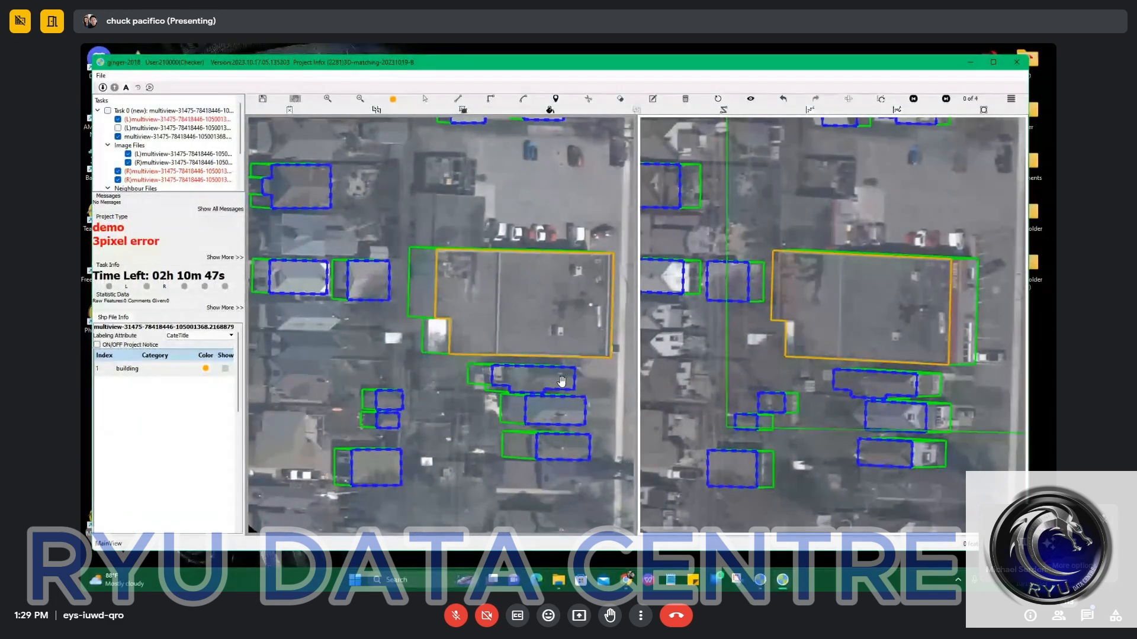
left_click(1078, 544)
key("space")
key("space")
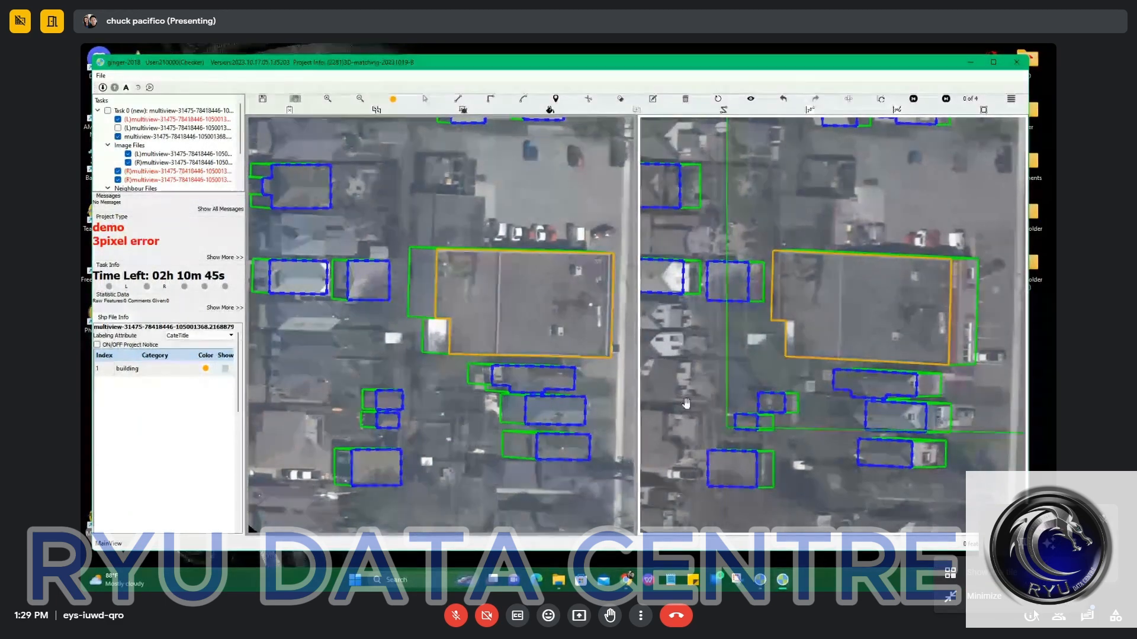
left_click_drag(833, 299, 832, 309)
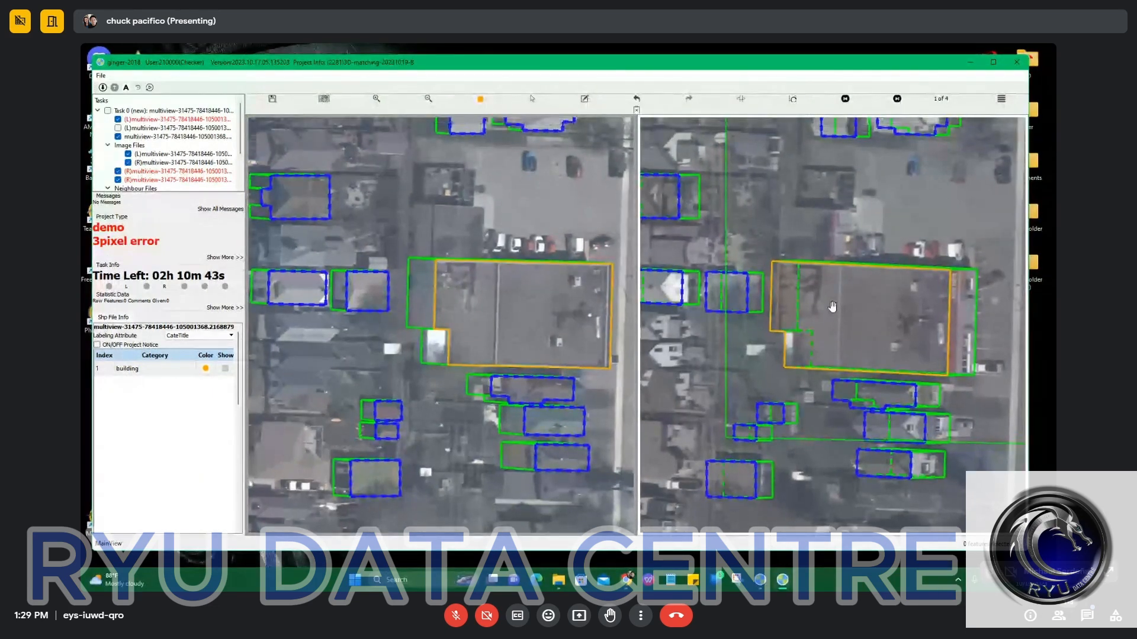
Examine the large building's roof and base outlines at its western and eastern sides in both images, with the outlines hidden and shown.
scroll(832, 306, "up", 5)
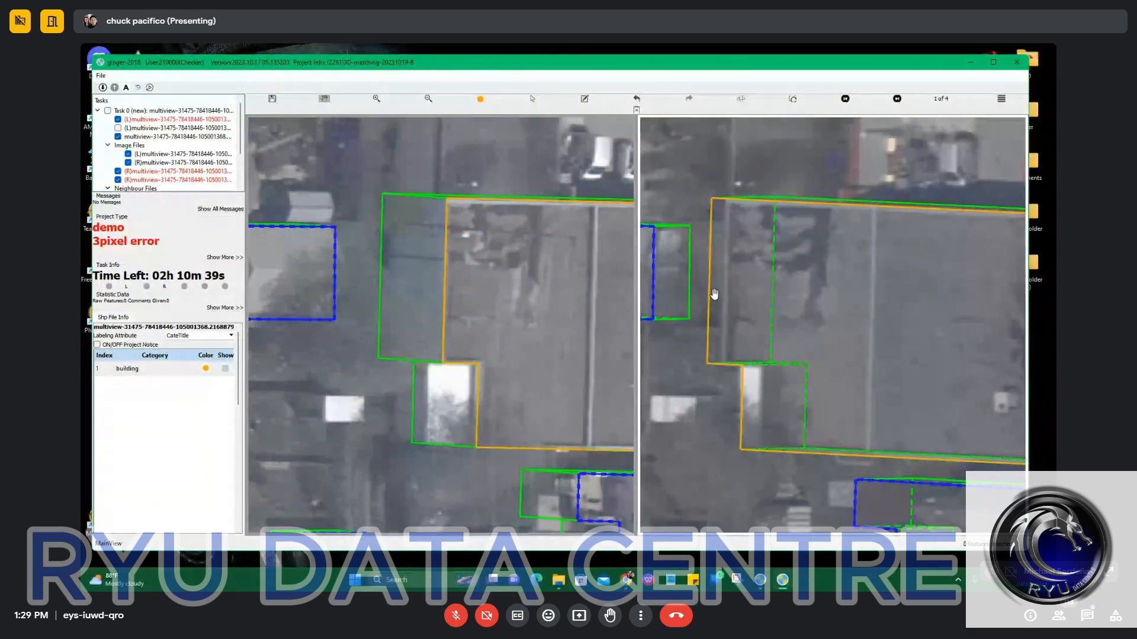
scroll(470, 325, "down", 2)
left_click_drag(461, 271, 418, 247)
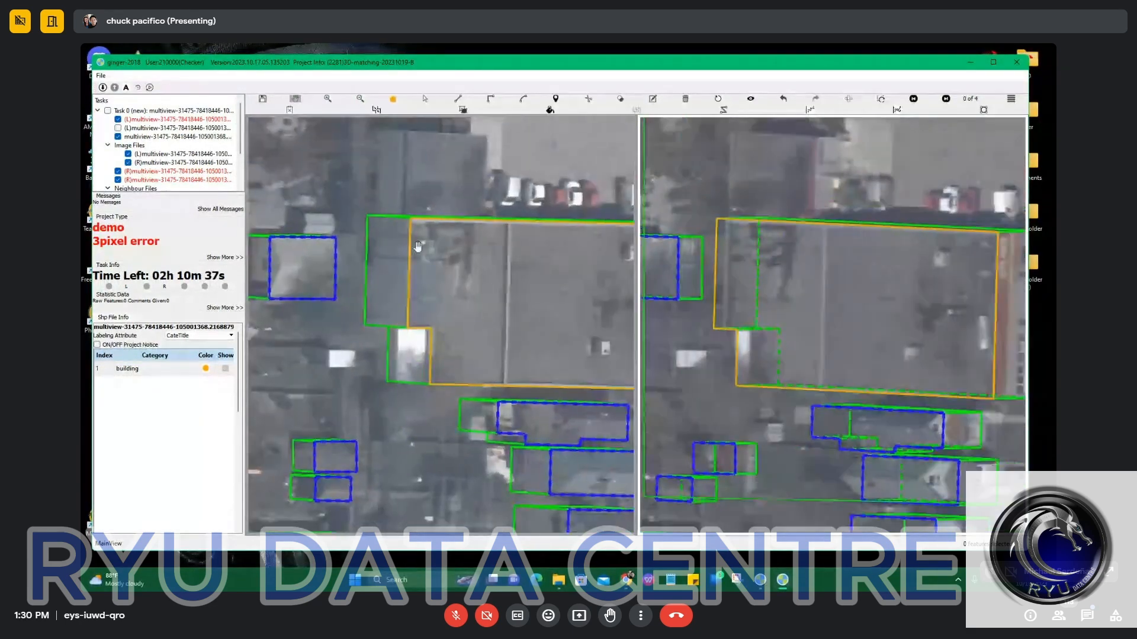
left_click_drag(611, 277, 426, 279)
scroll(489, 251, "up", 2)
key("space")
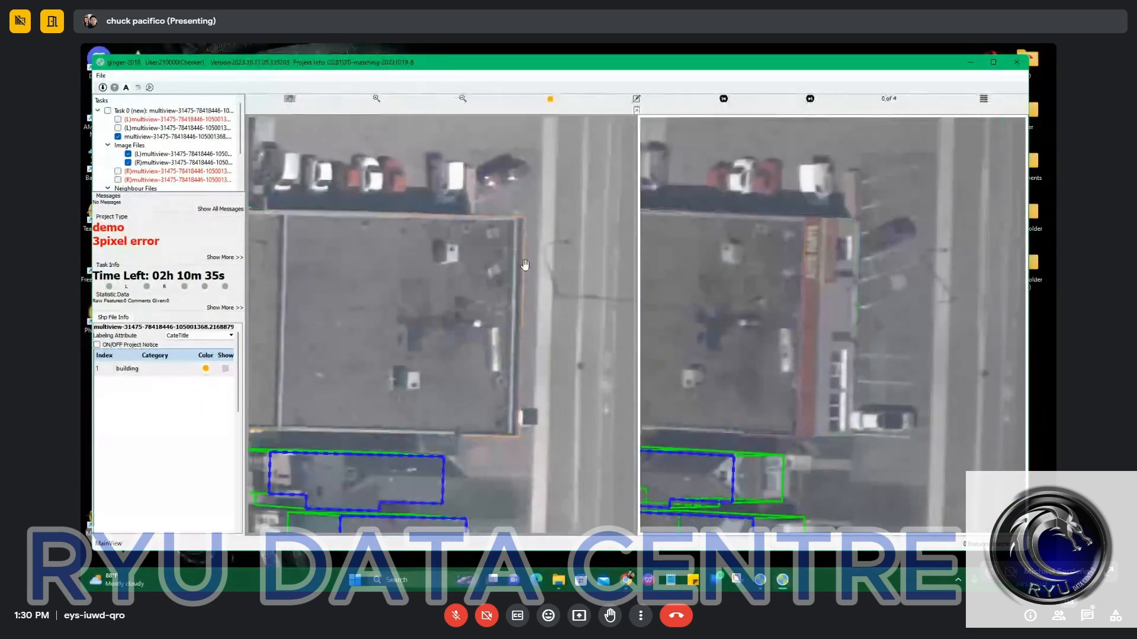
key("space")
scroll(519, 311, "down", 2)
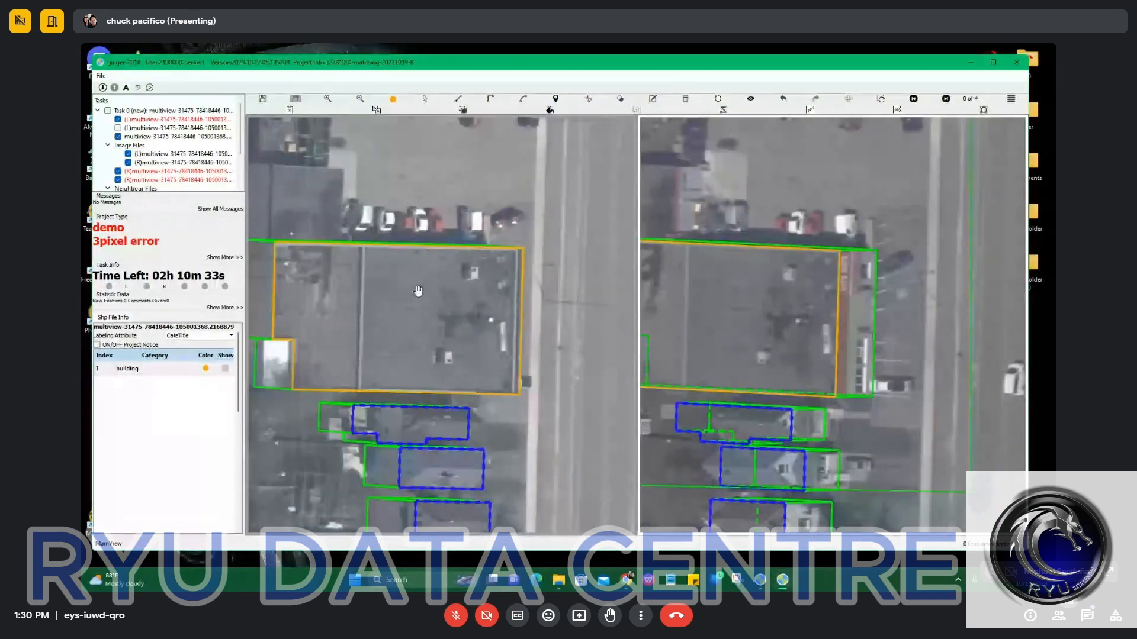
left_click_drag(418, 291, 513, 288)
left_click_drag(456, 247, 515, 253)
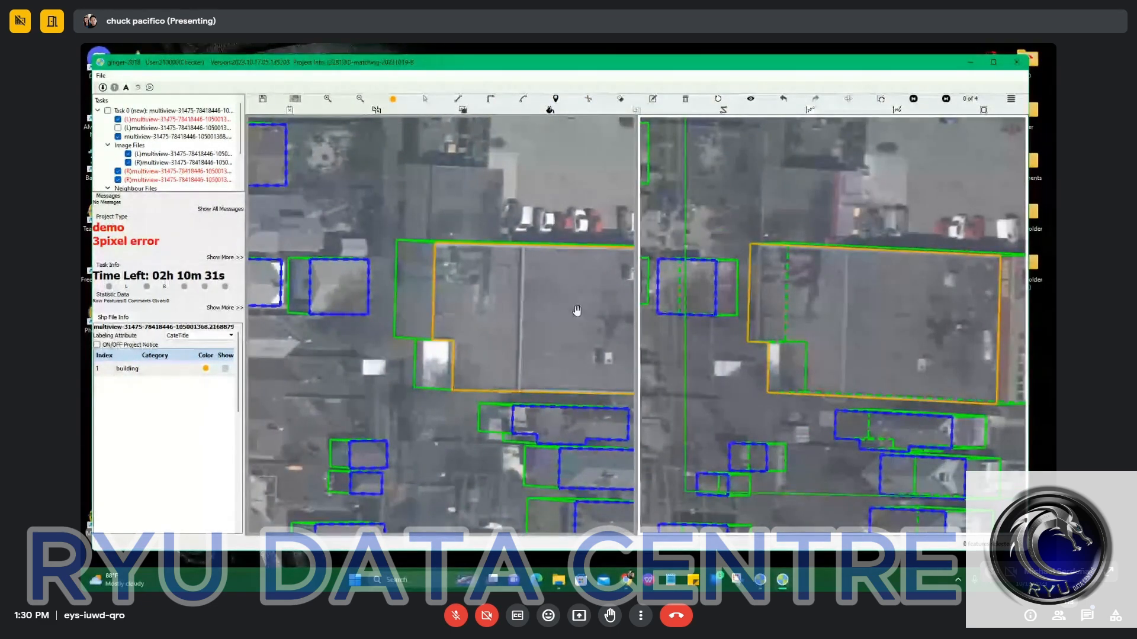
Split the large building's outline along the north-south roof seam with a straight line across the left image.
scroll(520, 285, "up", 1)
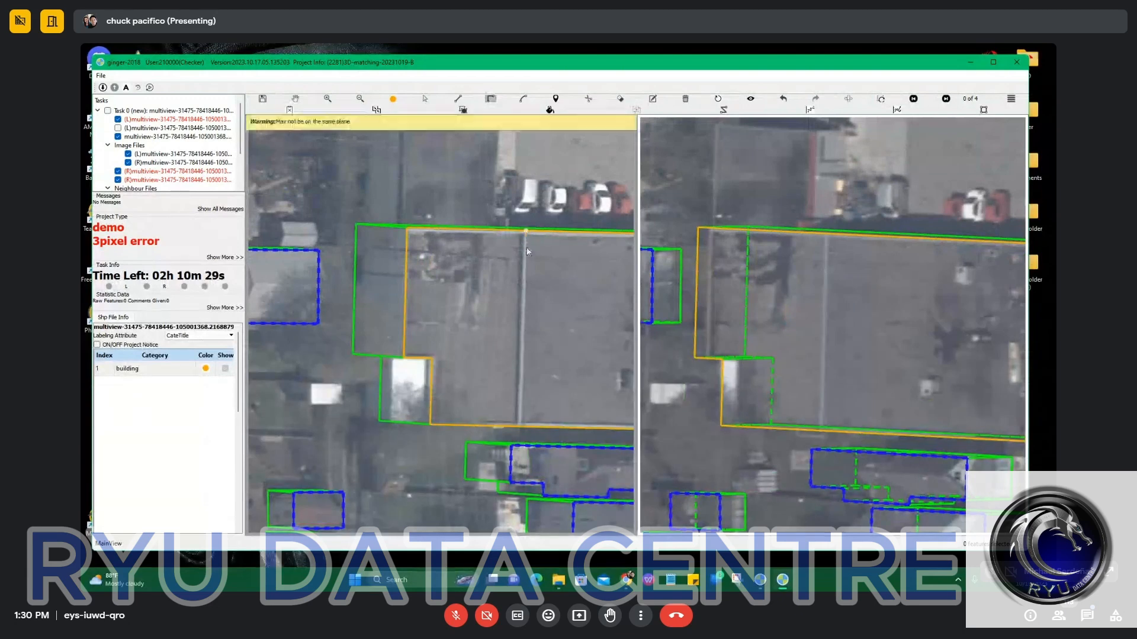
left_click(525, 232)
left_click(527, 435)
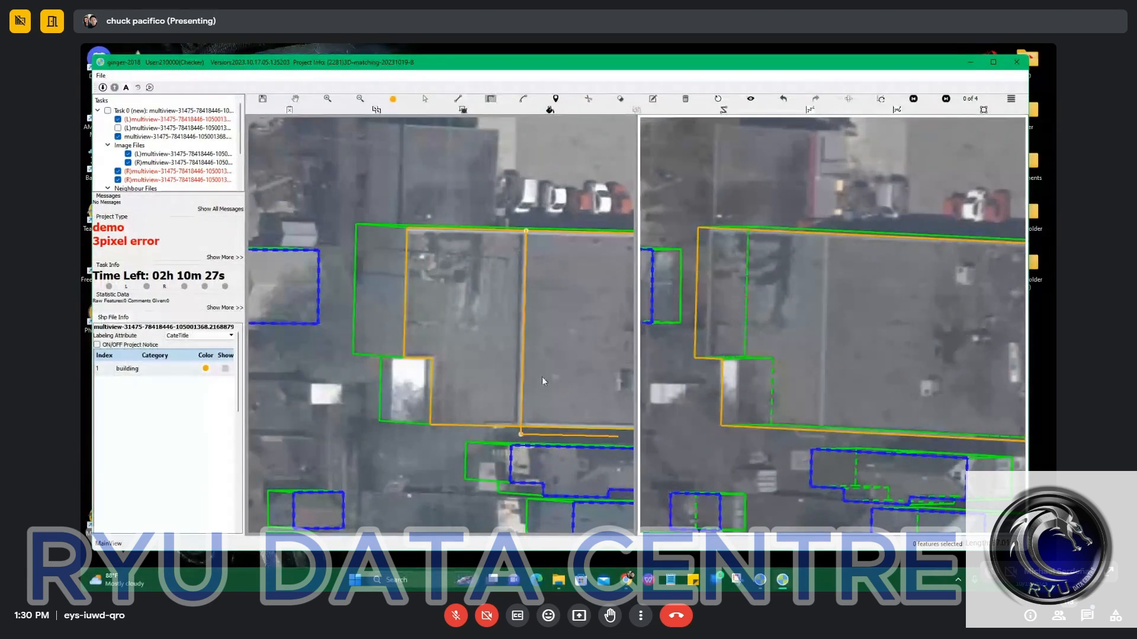
scroll(526, 343, "down", 1)
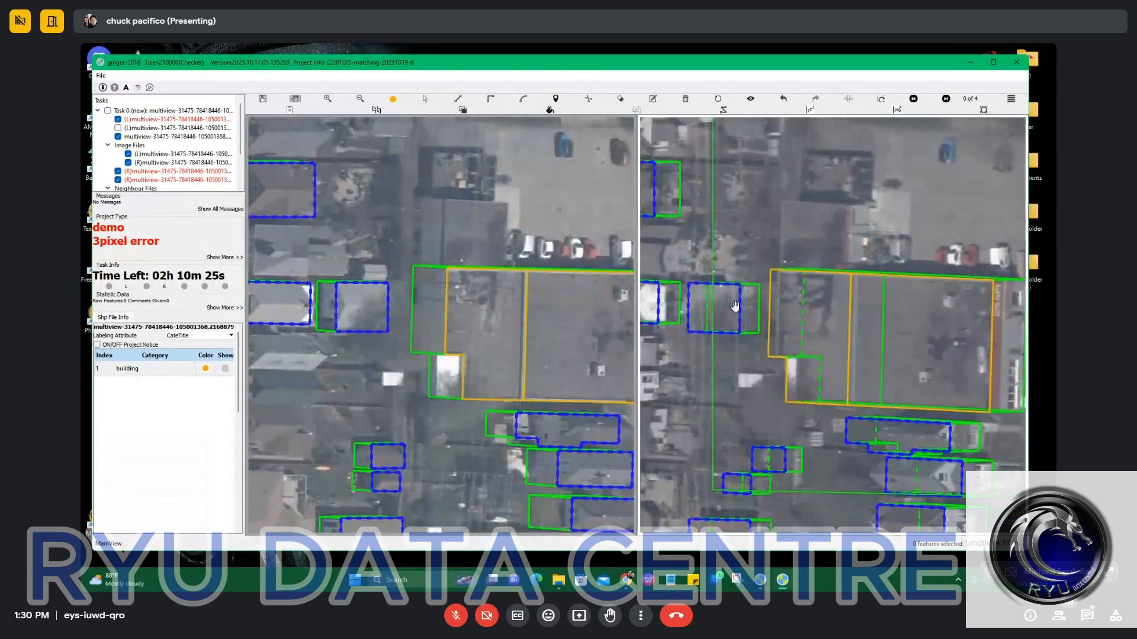
scroll(486, 329, "up", 1)
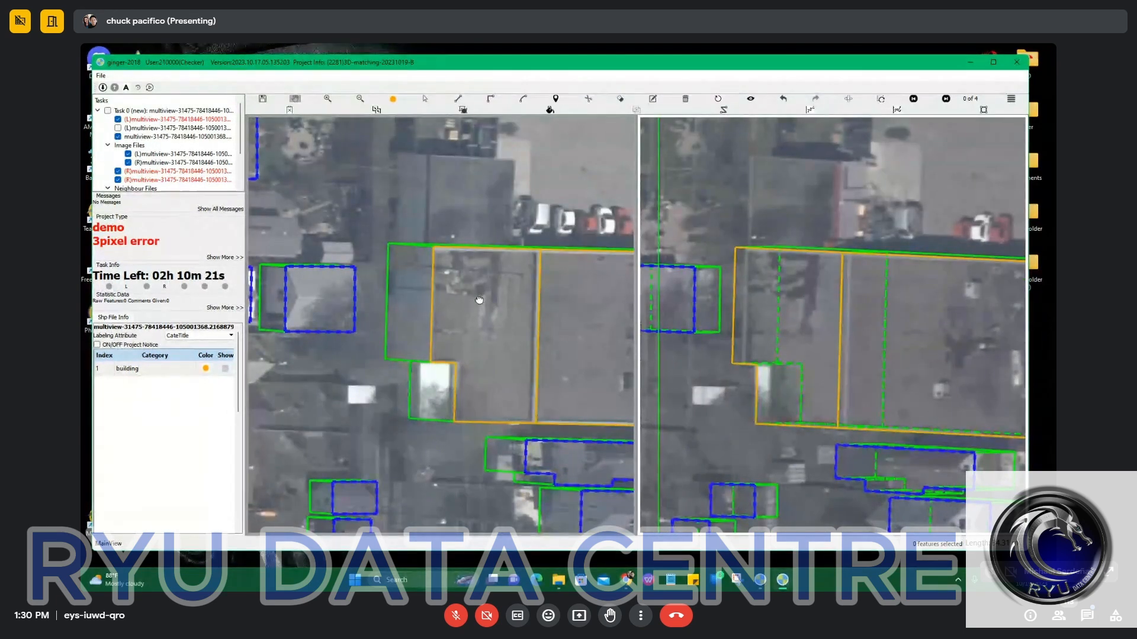
Shift the western section's roof outline relative to its base, separately from the eastern section.
key("Escape")
left_click_drag(475, 304, 434, 297)
left_click(473, 320)
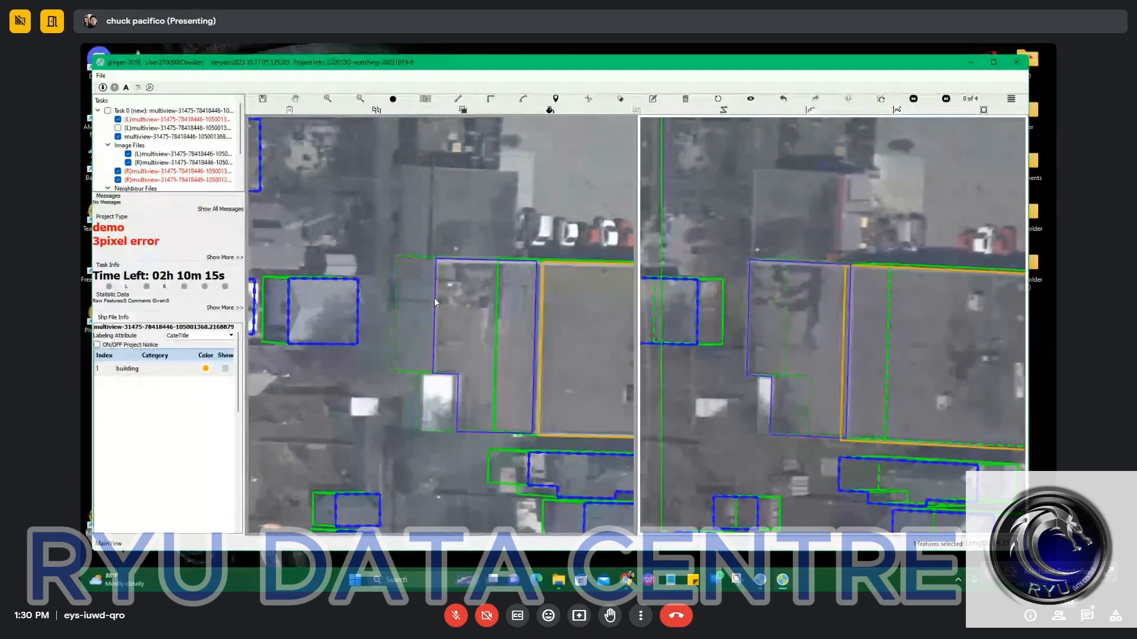
Outline the small white-roofed annex in the building's southwestern notch as a four-sided polygon in the left image.
scroll(521, 357, "down", 3)
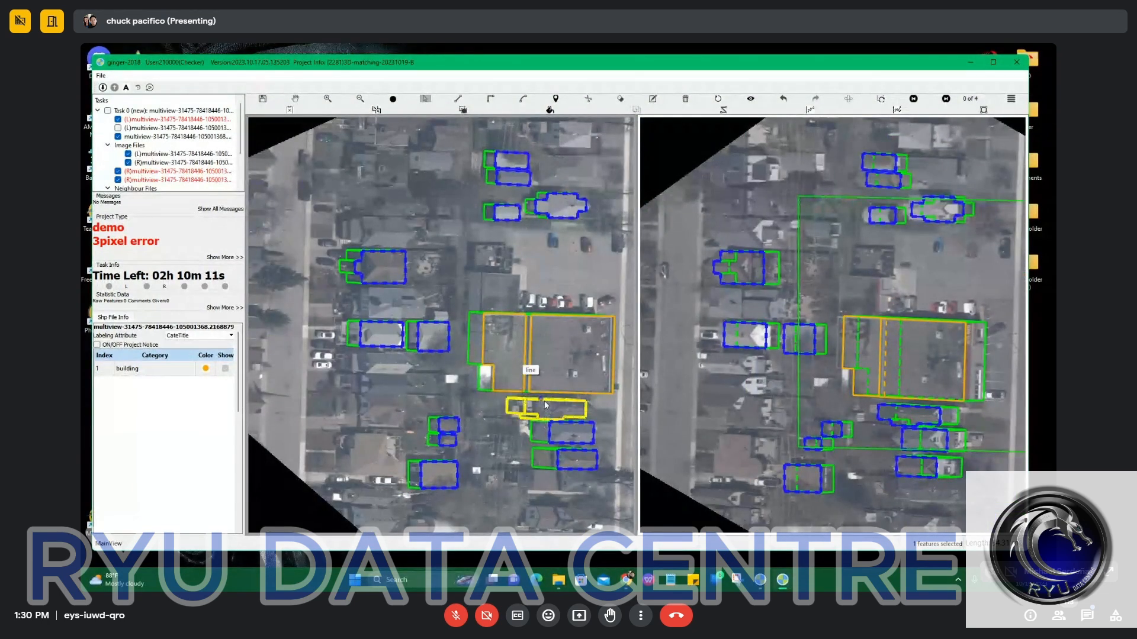
left_click_drag(455, 463, 477, 284)
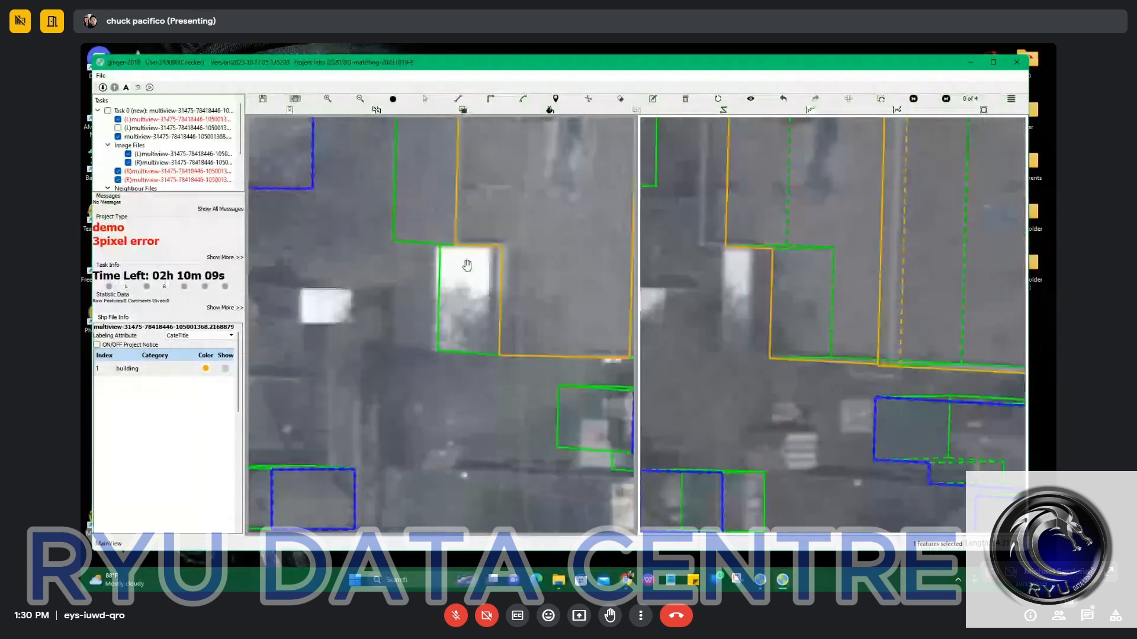
left_click(489, 356)
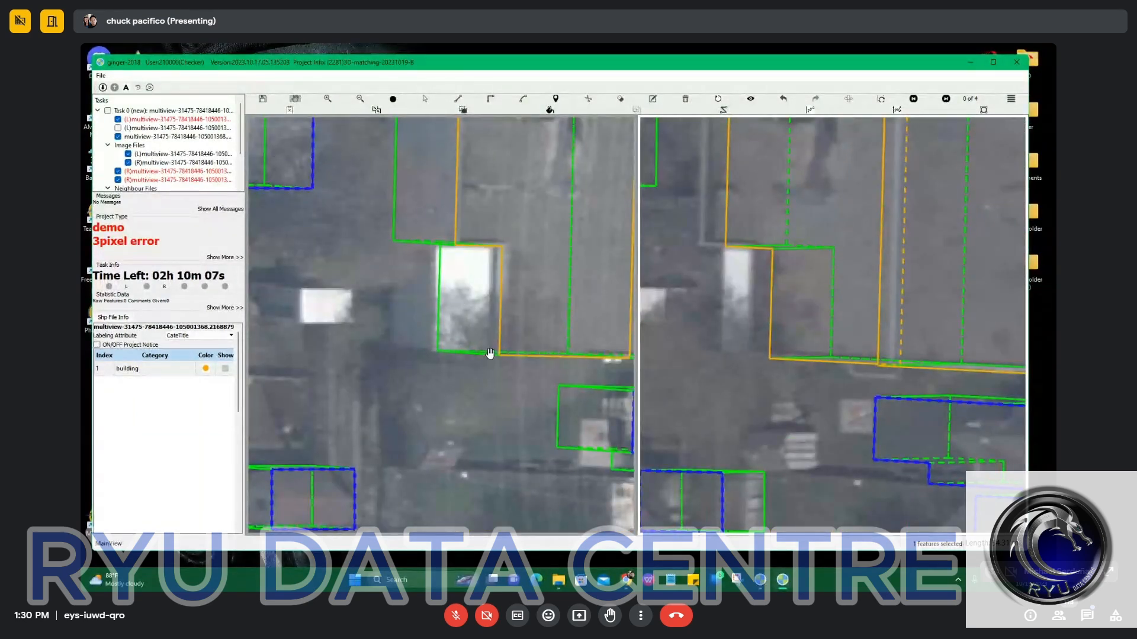
left_click(492, 282)
left_click(492, 246)
left_click(446, 245)
left_click(444, 291)
key("r")
left_click(489, 355)
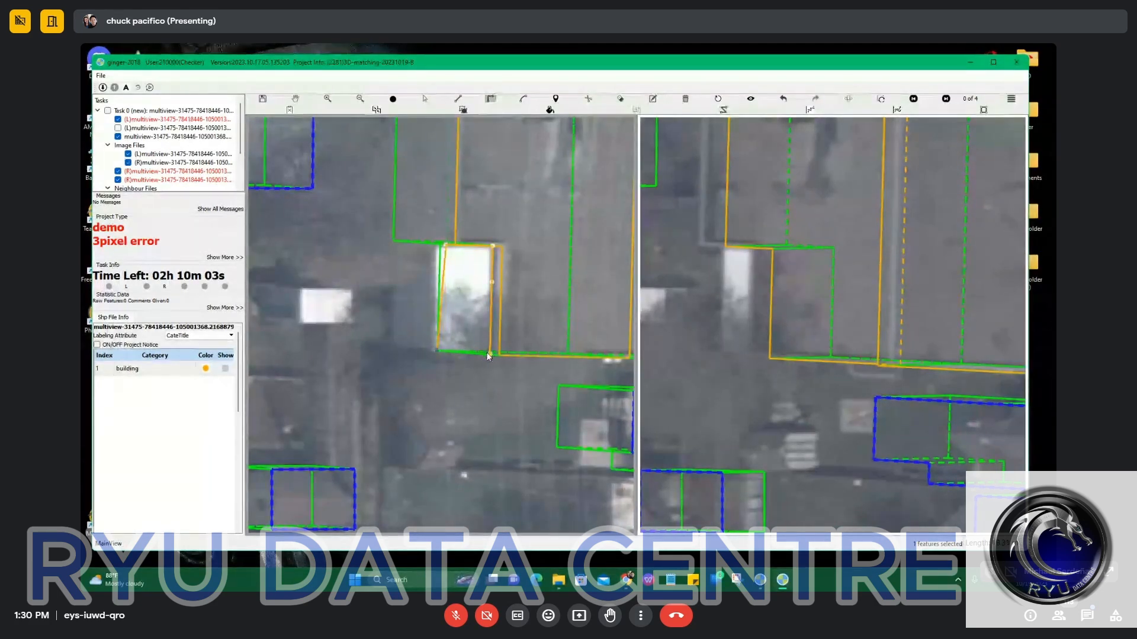
scroll(486, 356, "up", 3)
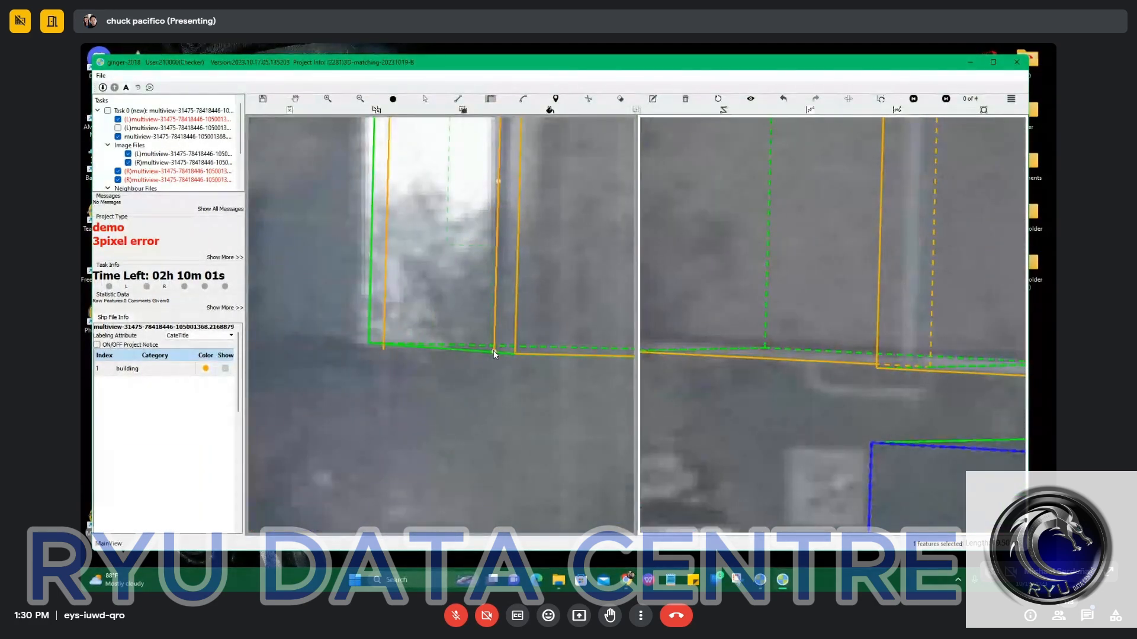
scroll(493, 350, "down", 5)
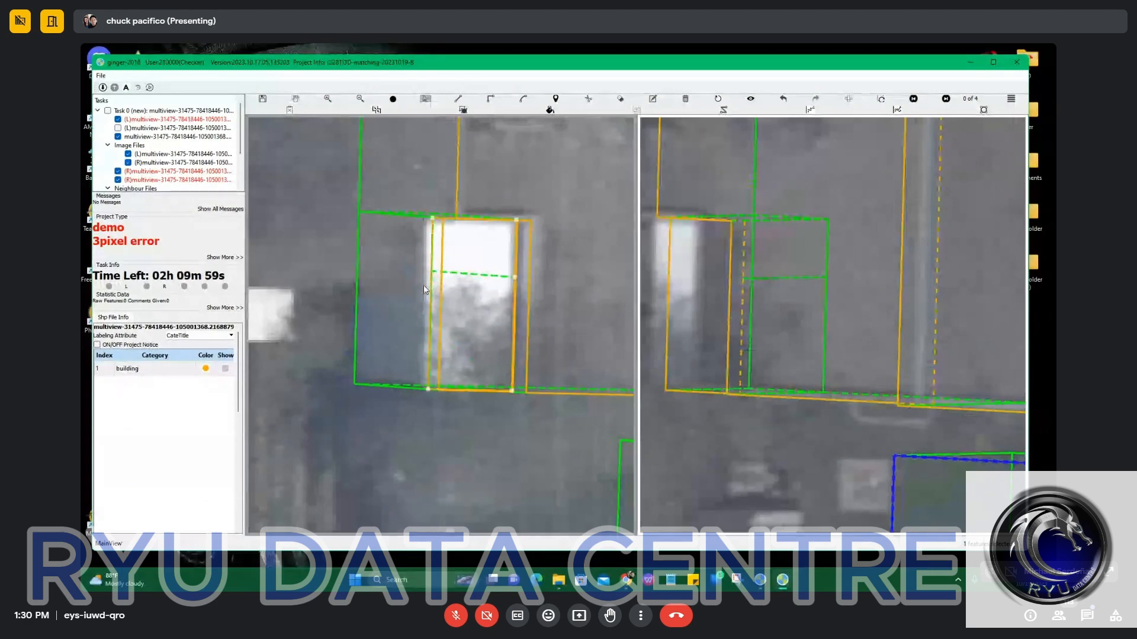
Adjust the annex outline's western edge to fit its white roof.
scroll(438, 286, "down", 2)
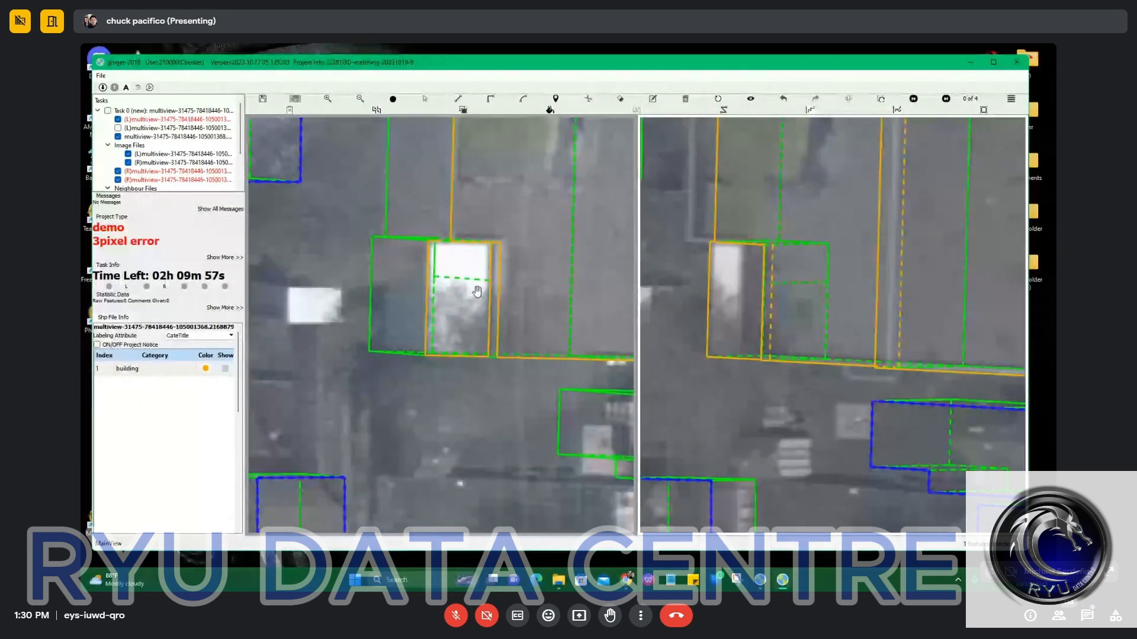
scroll(468, 315, "up", 2)
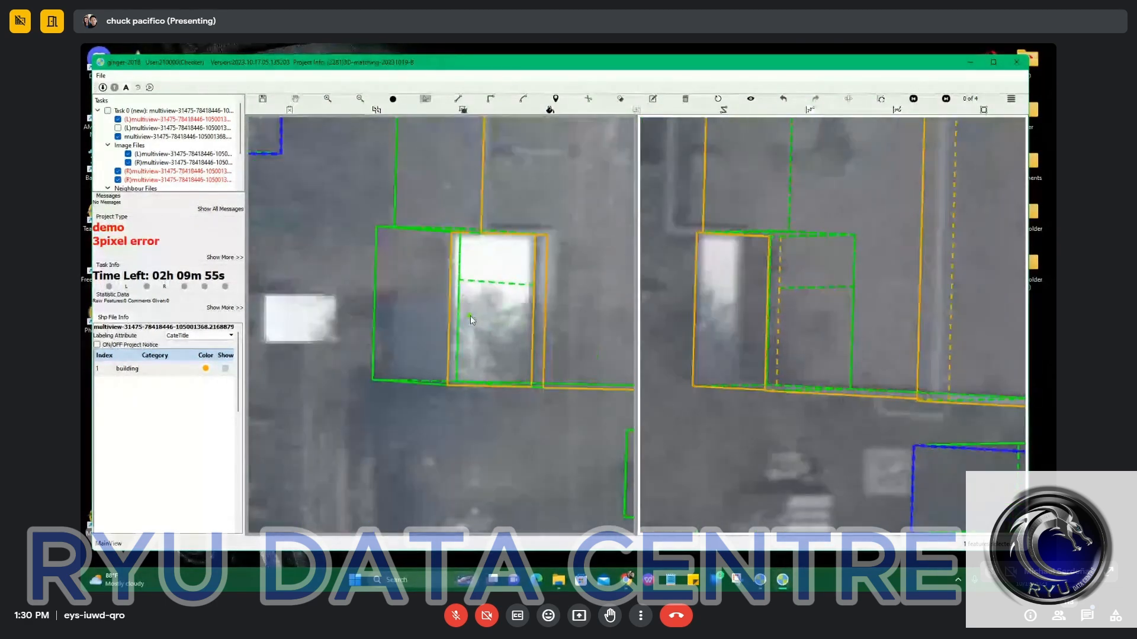
left_click_drag(451, 295, 442, 293)
scroll(483, 320, "down", 2)
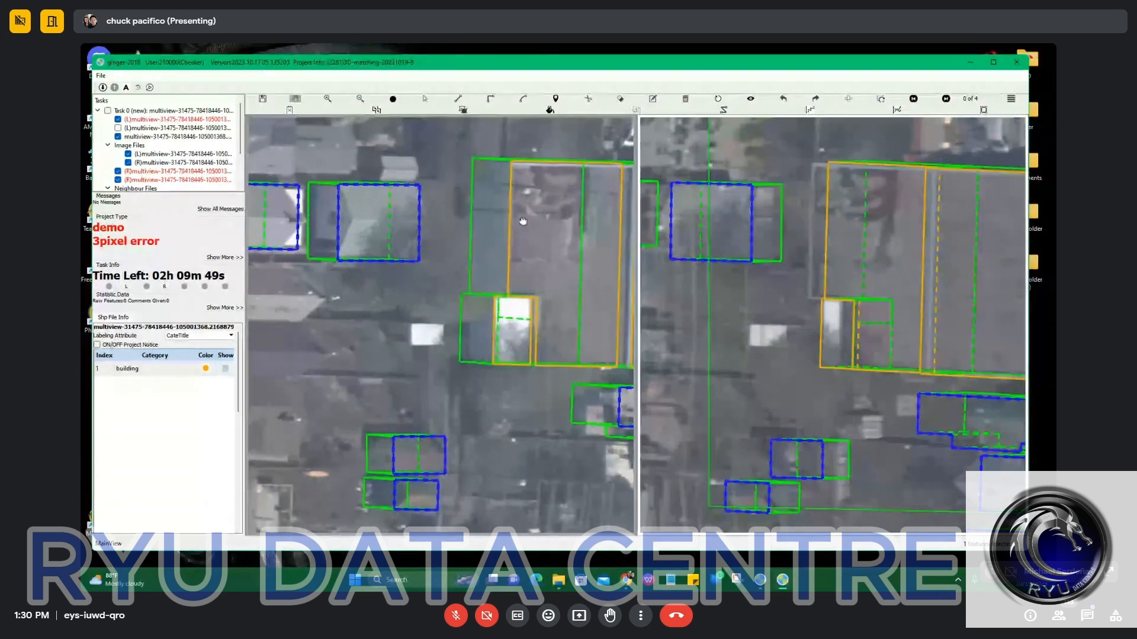
Shift the western section's outline until its western edge meets the roof's edge in the right image.
left_click_drag(559, 133, 497, 297)
key("space")
key("space")
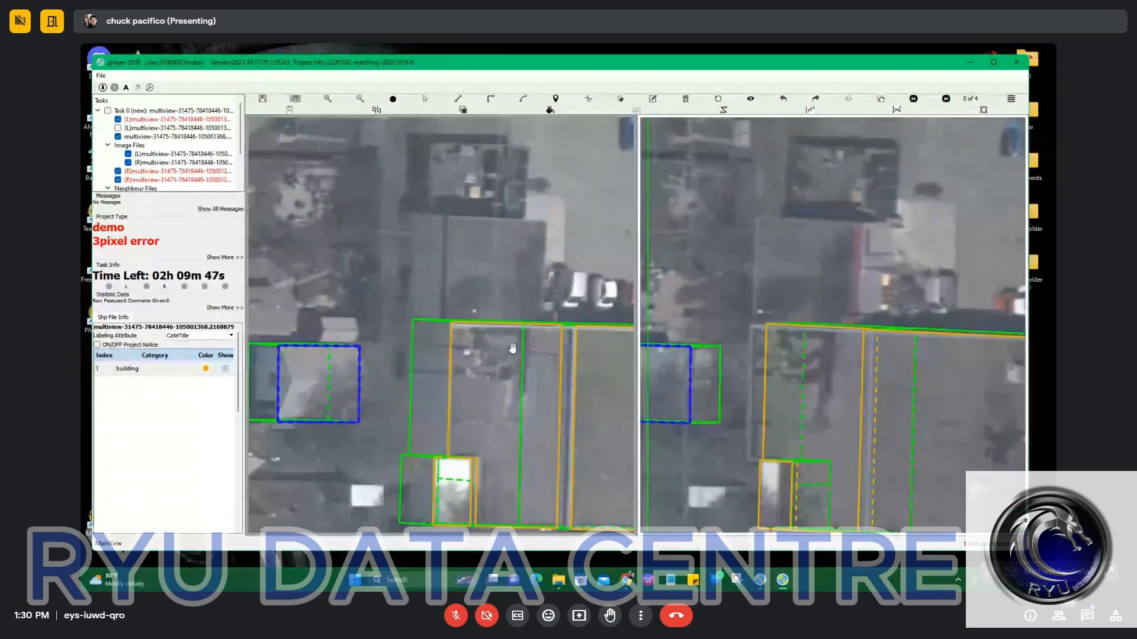
scroll(467, 303, "up", 3)
left_click_drag(474, 308, 478, 310)
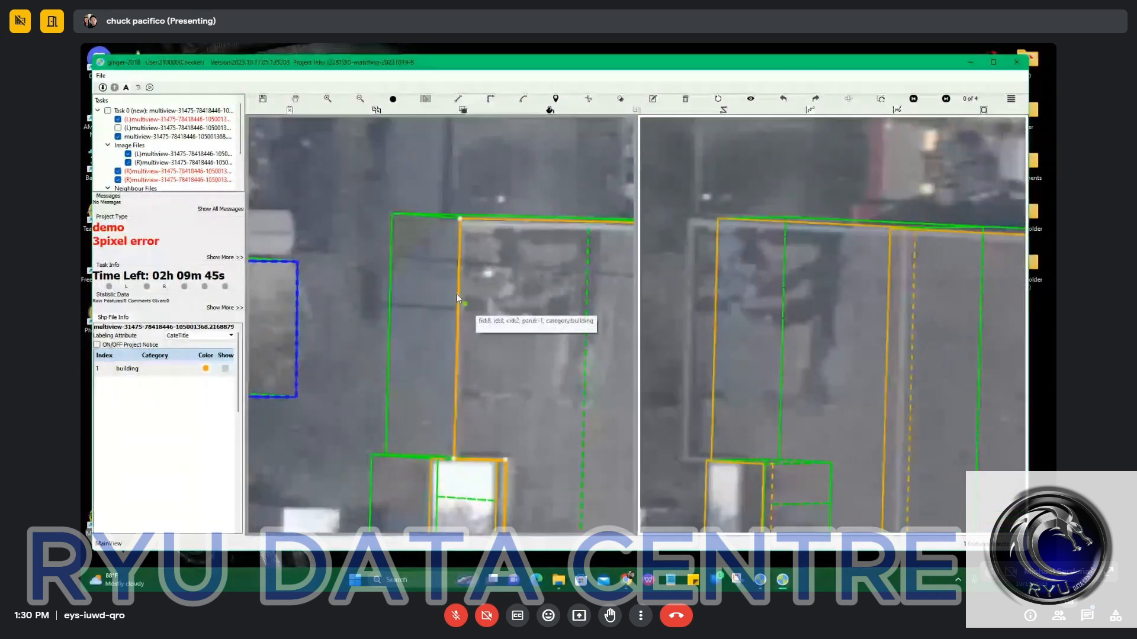
left_click(461, 268)
scroll(463, 269, "up", 3)
left_click(463, 268)
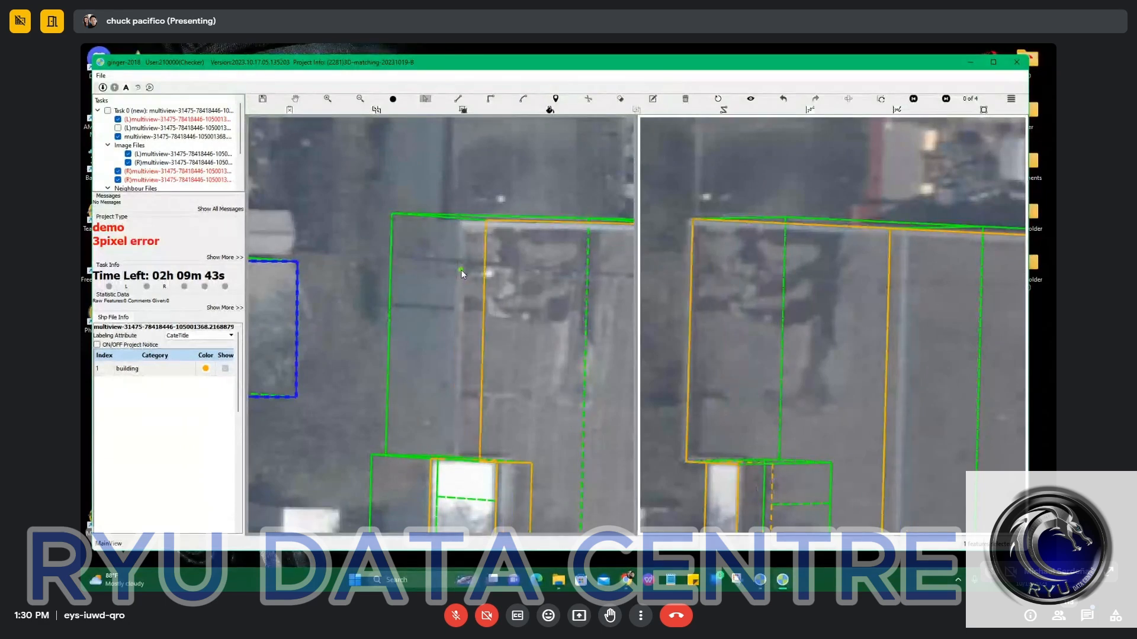
Compare the shifted western section with the roof edges in both images and undo the shift.
scroll(461, 269, "down", 2)
left_click_drag(527, 212, 500, 254)
scroll(499, 254, "up", 2)
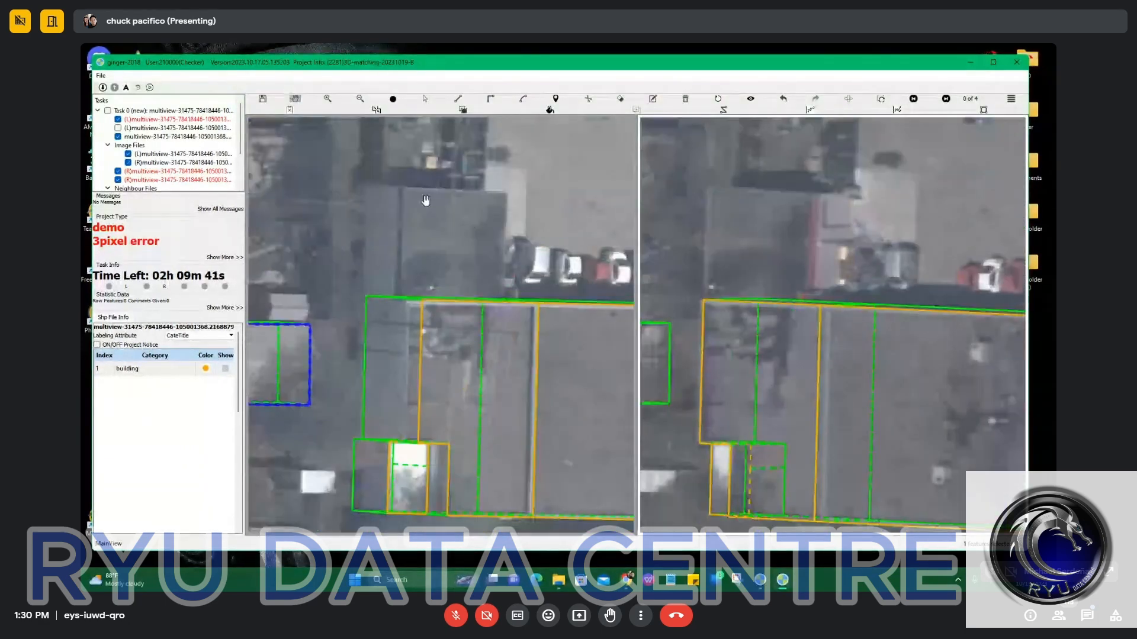
left_click_drag(434, 223, 430, 260)
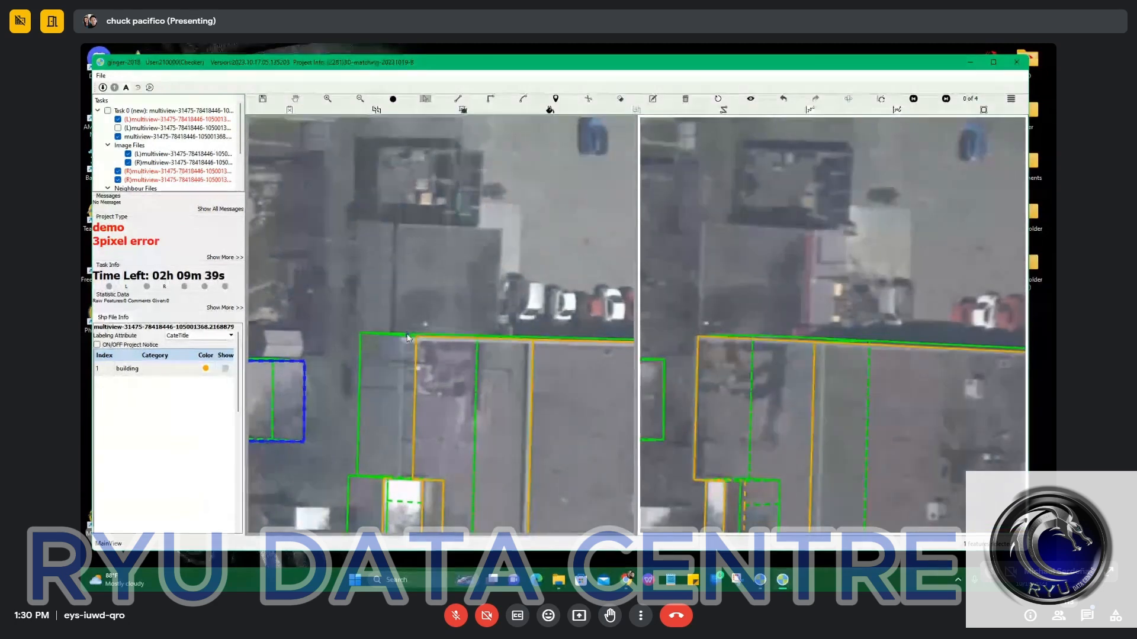
scroll(450, 337, "down", 2)
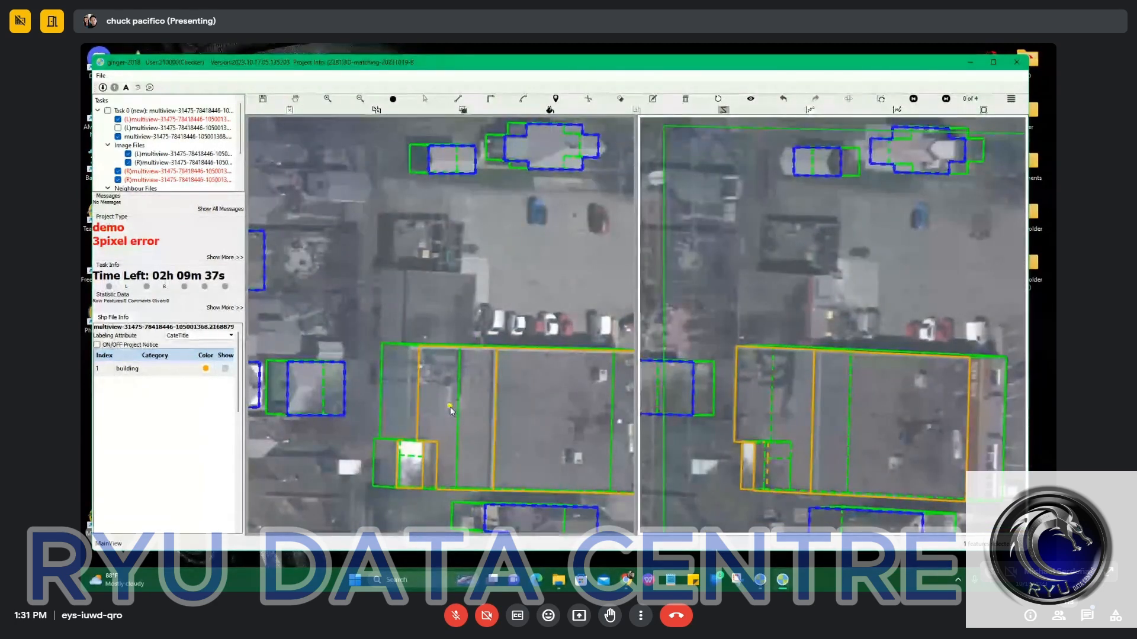
key("ctrl+z")
scroll(424, 374, "up", 3)
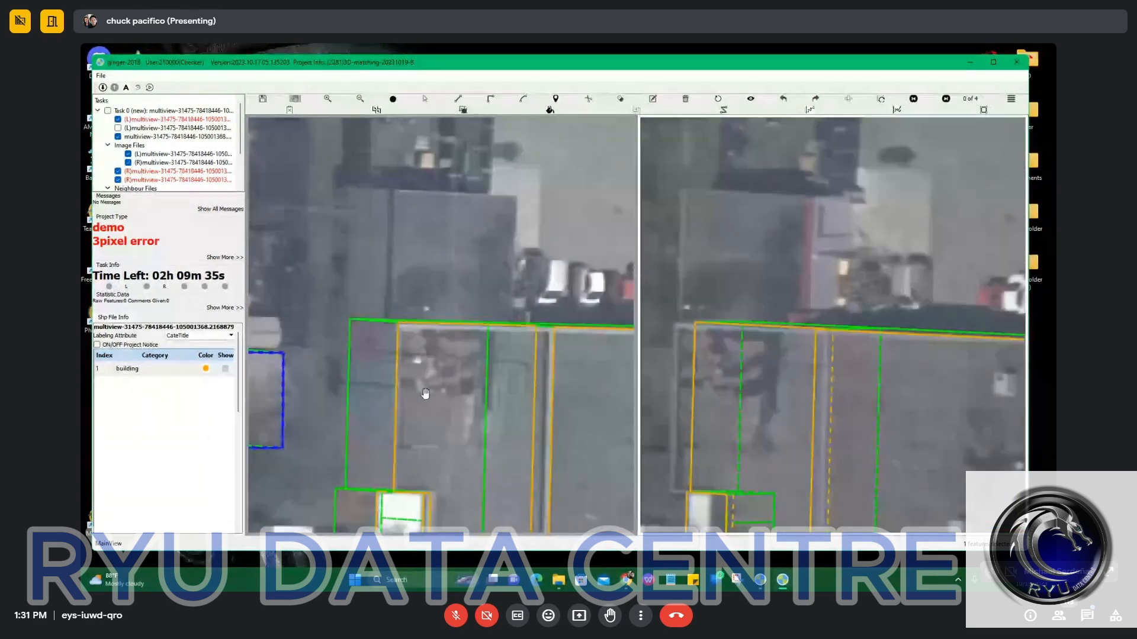
Shift the western section's roof outline again to line up with the eastern section along the split line in both images.
key("space")
scroll(426, 385, "down", 2)
key("space")
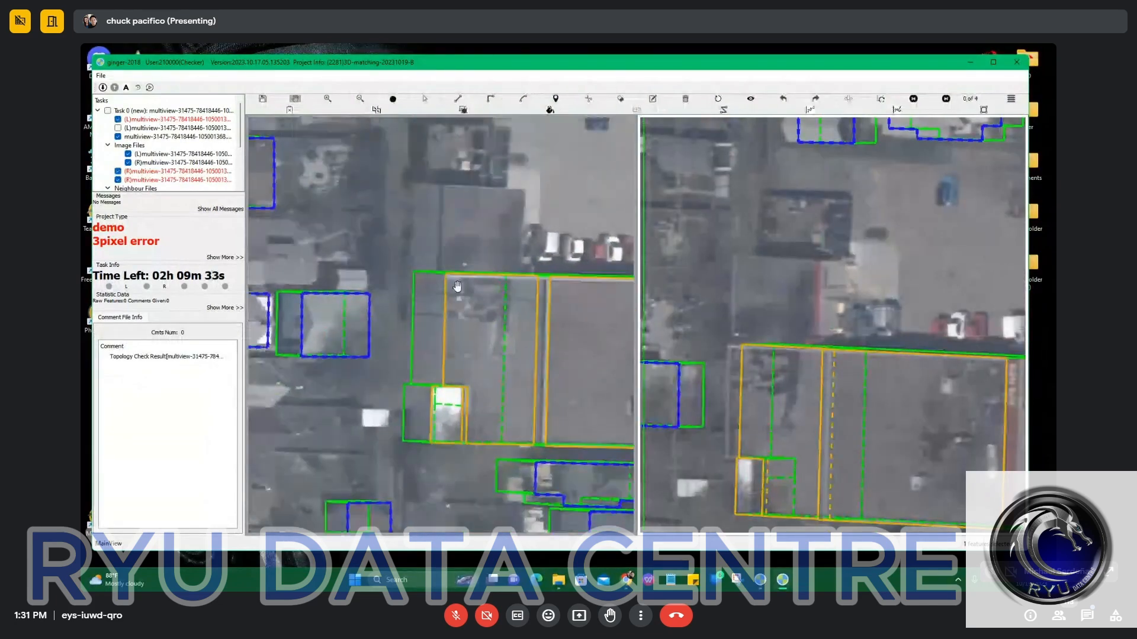
key("ctrl+z")
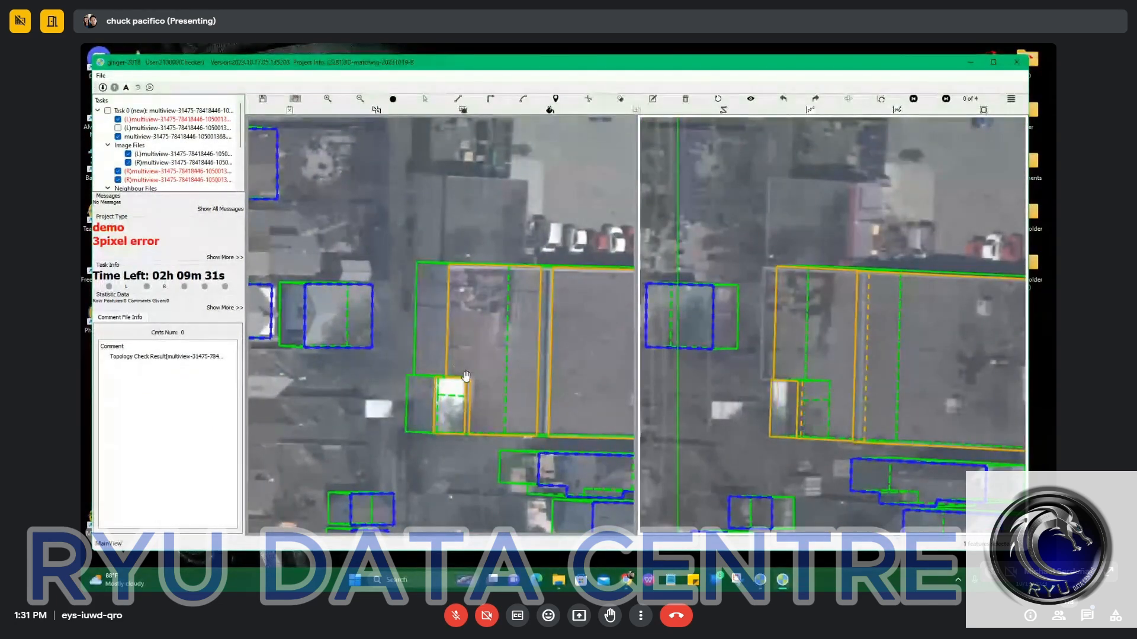
scroll(448, 334, "up", 3)
key("space")
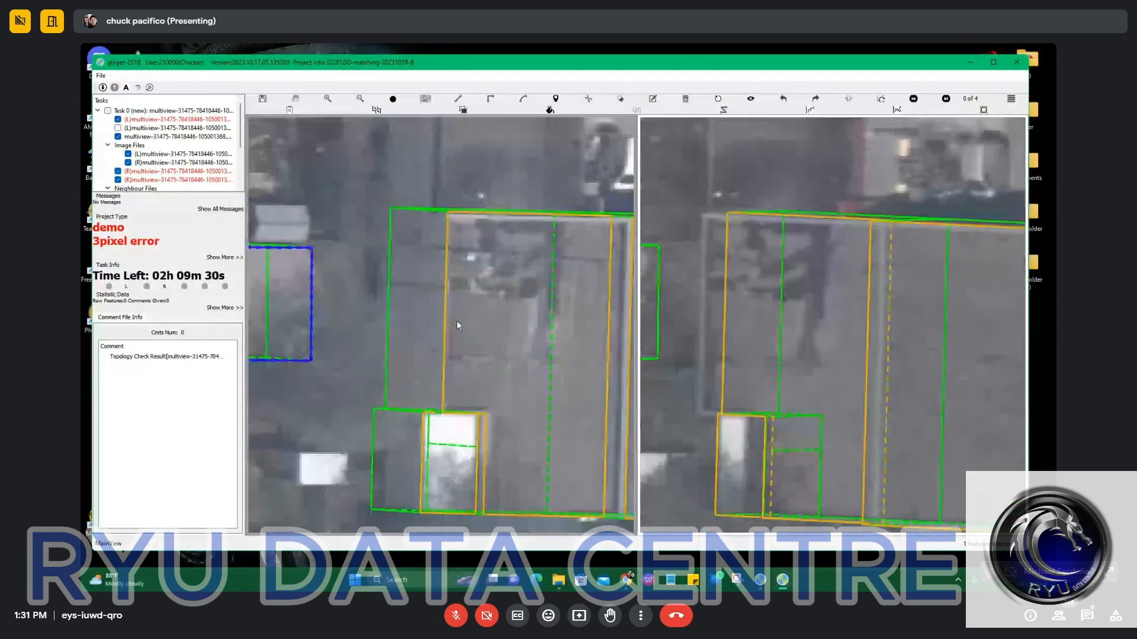
left_click(448, 283)
left_click(447, 284)
scroll(445, 284, "down", 3)
scroll(450, 338, "up", 2)
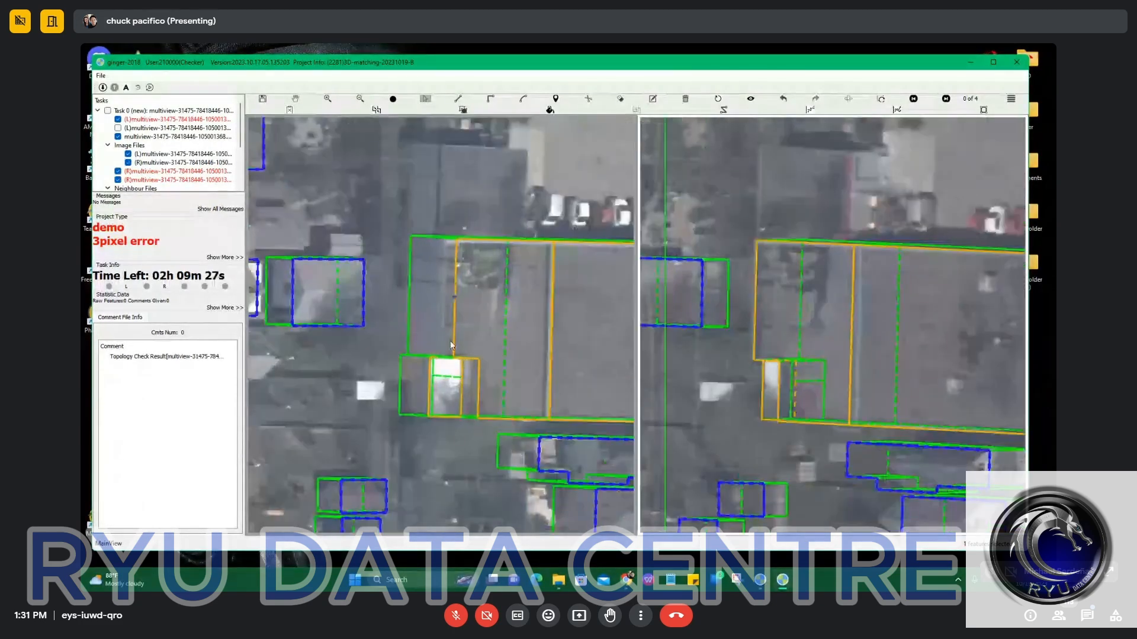
Delete the small annex's outline from the southwestern notch.
left_click(443, 424)
key("Delete")
Try to modify the western section's outline without a target feature, and undo the change.
left_click(453, 312)
key("m")
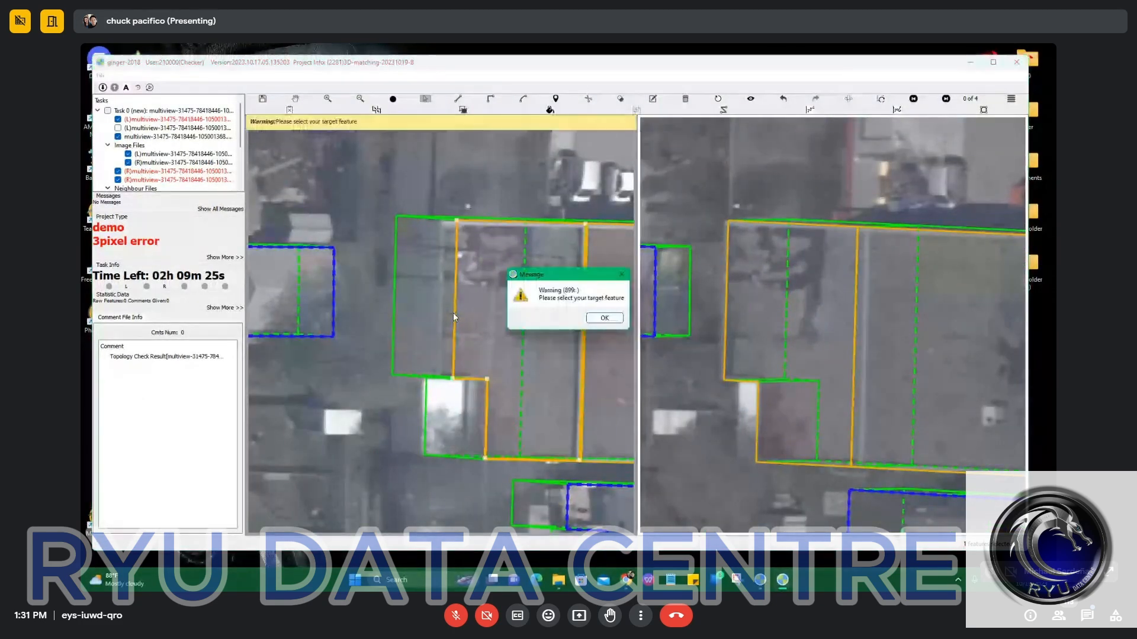
left_click(604, 318)
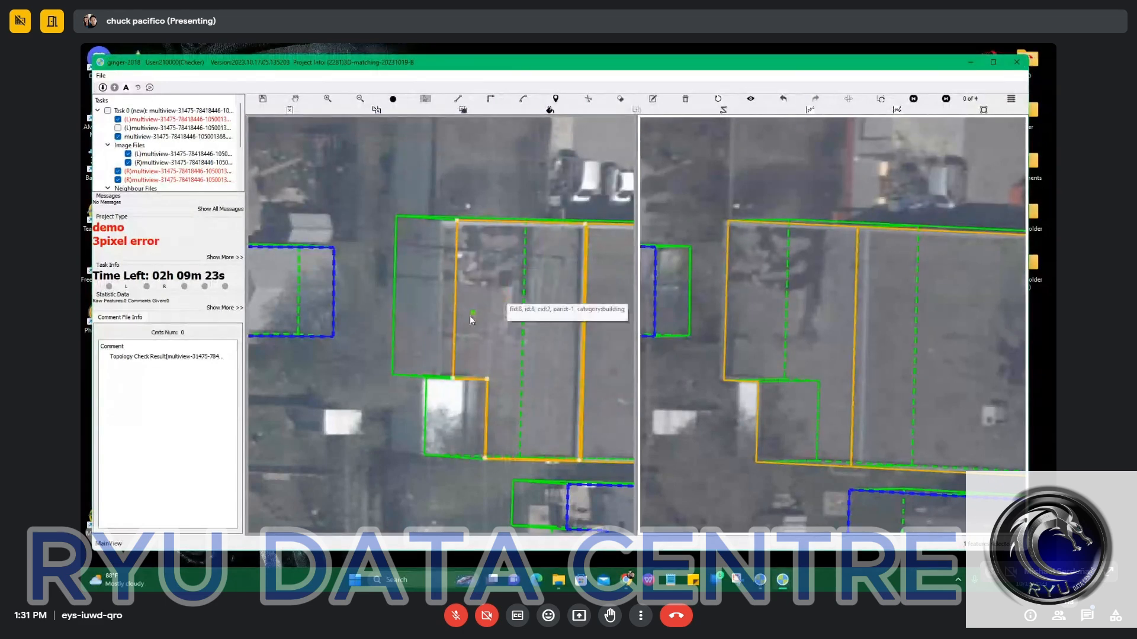
key("Delete")
key("ctrl+z")
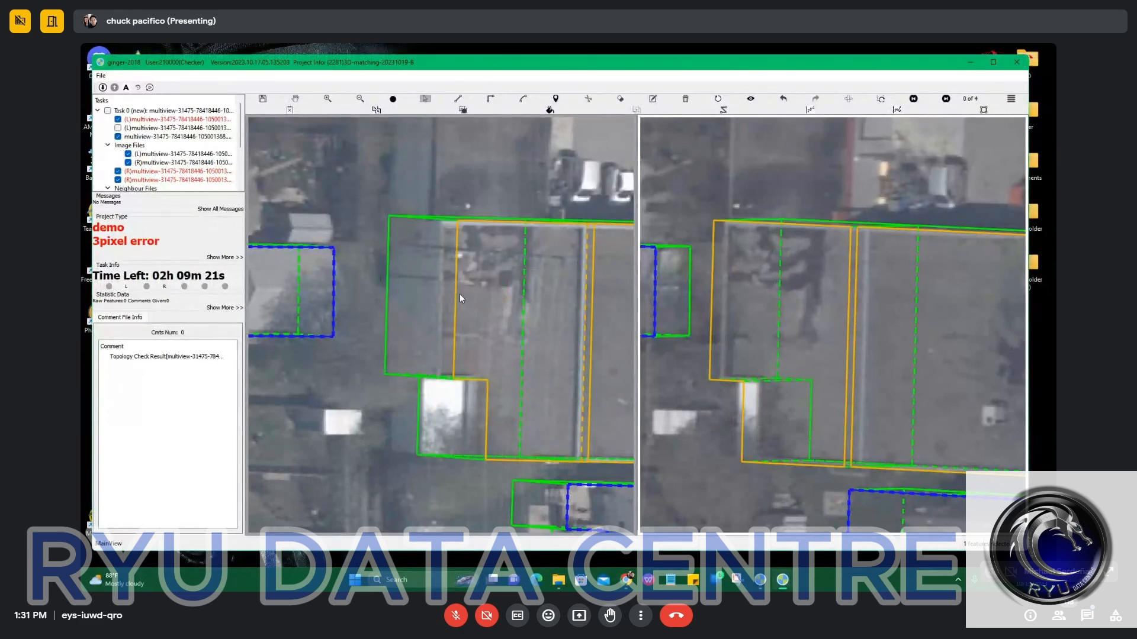
Move the western section's outer edge and the southwestern notch's inner edge westward in the left image.
left_click_drag(453, 293, 441, 298)
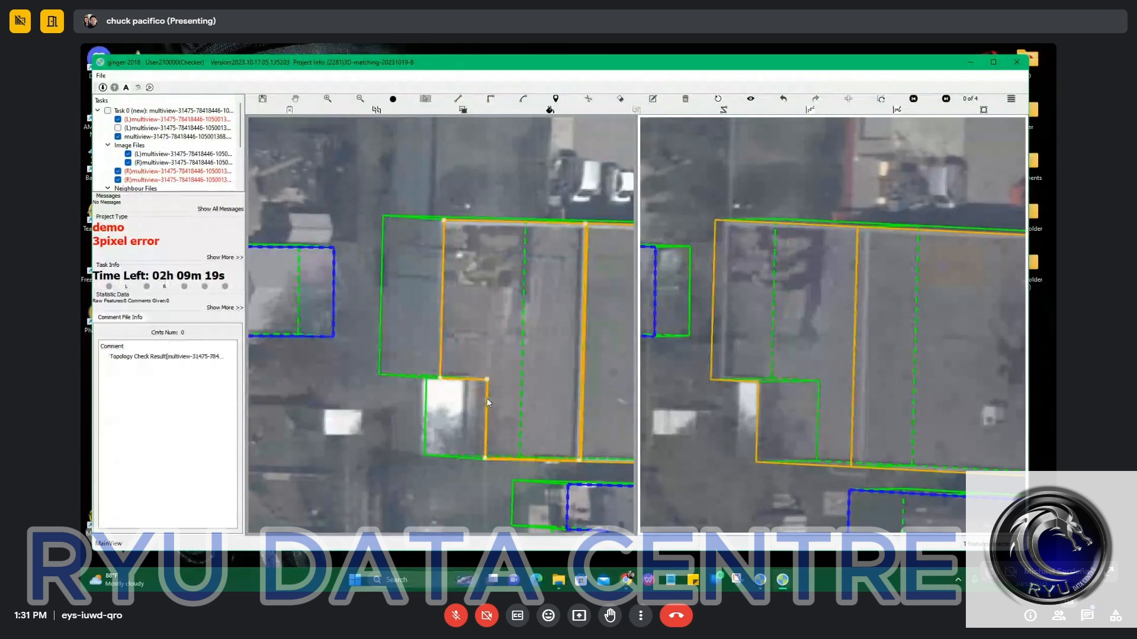
left_click_drag(471, 420, 468, 414)
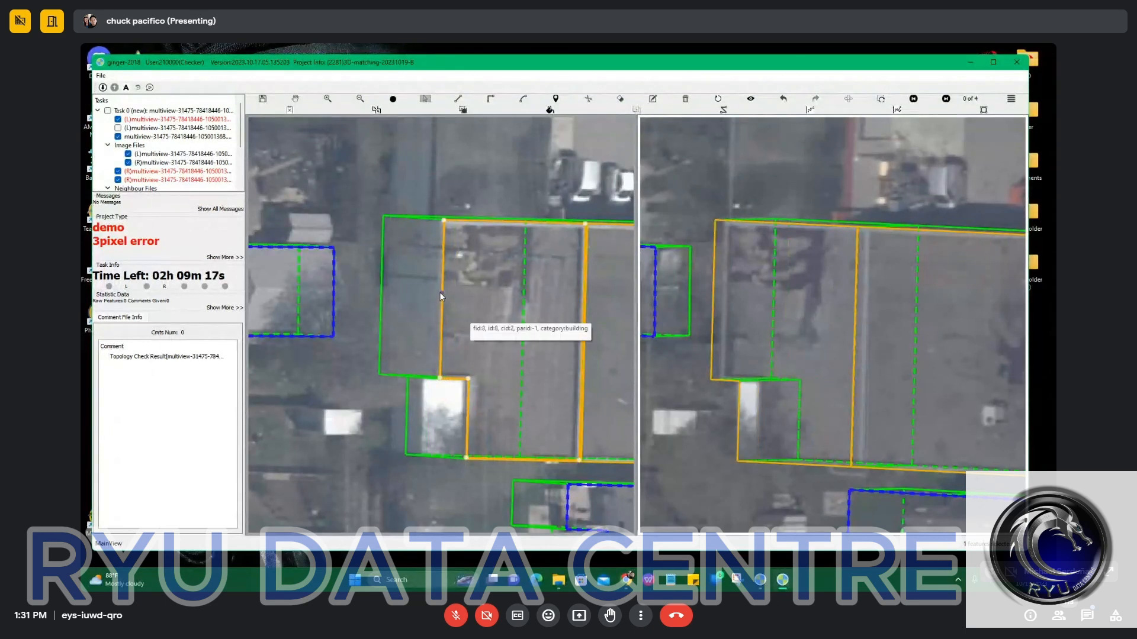
Shift the western section's outline slightly in both images, narrowing its offset from the eastern section along the split line.
scroll(440, 291, "down", 5)
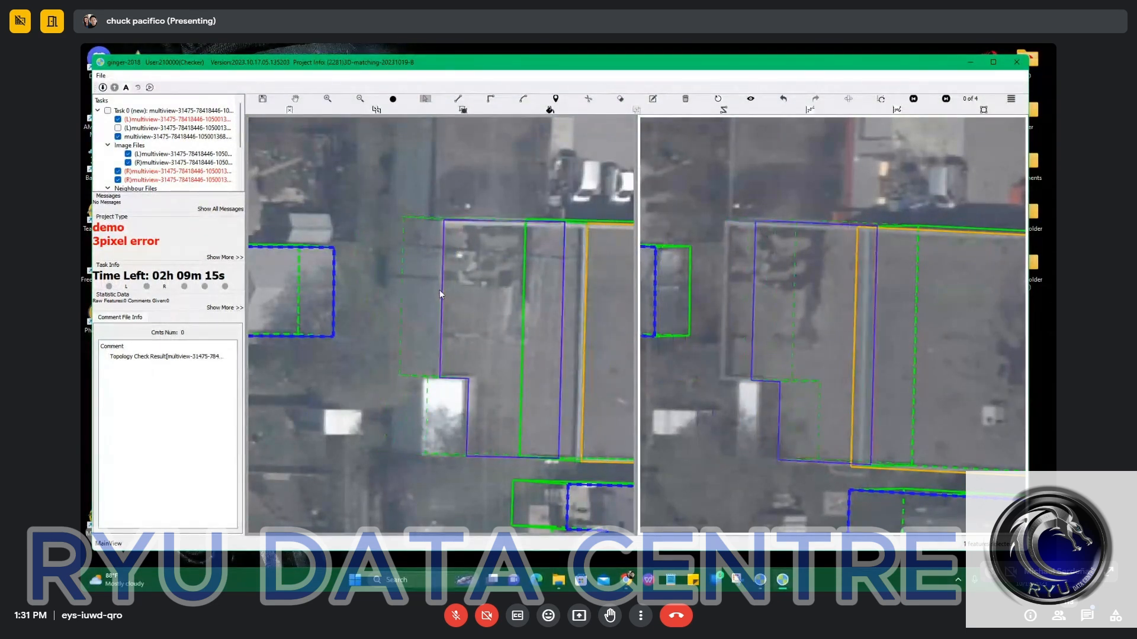
scroll(440, 292, "down", 3)
left_click(439, 290)
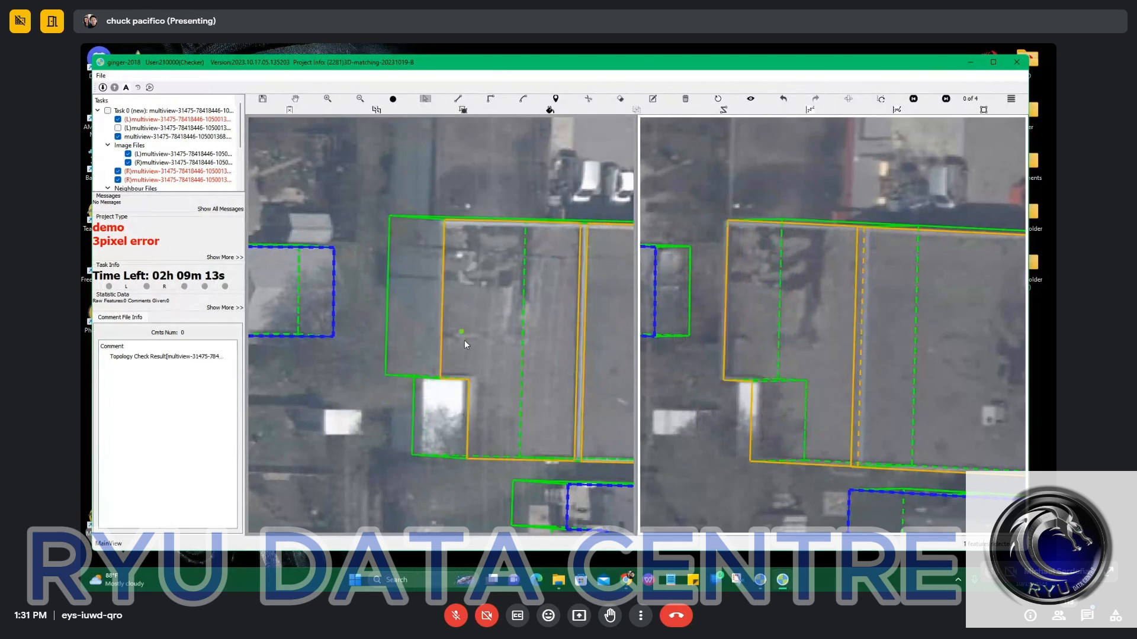
Outline the small annex in the southwestern notch as a rectangle in the left image, starting along the notch's inner edge.
scroll(441, 390, "down", 2)
scroll(441, 392, "up", 3)
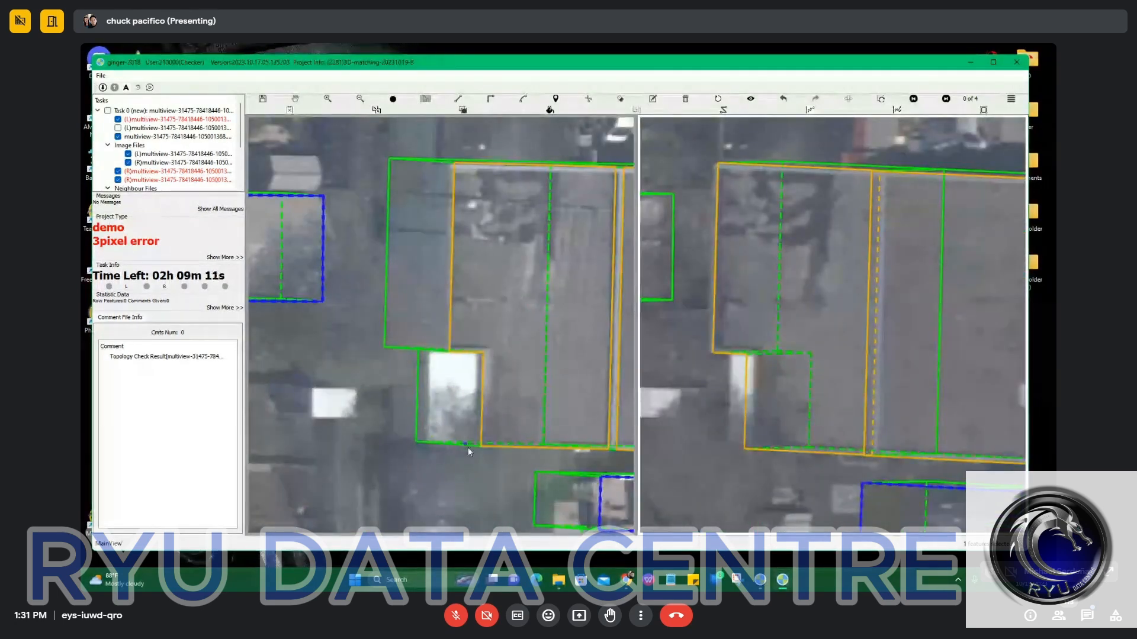
scroll(474, 447, "up", 2)
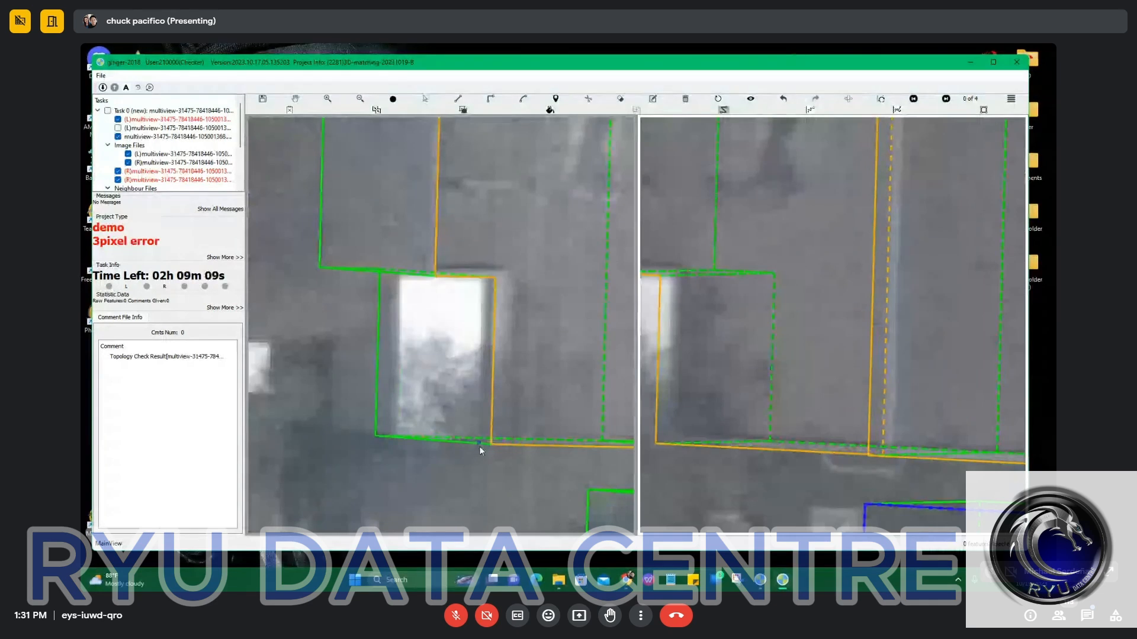
left_click(480, 337)
key("r")
left_click(423, 275)
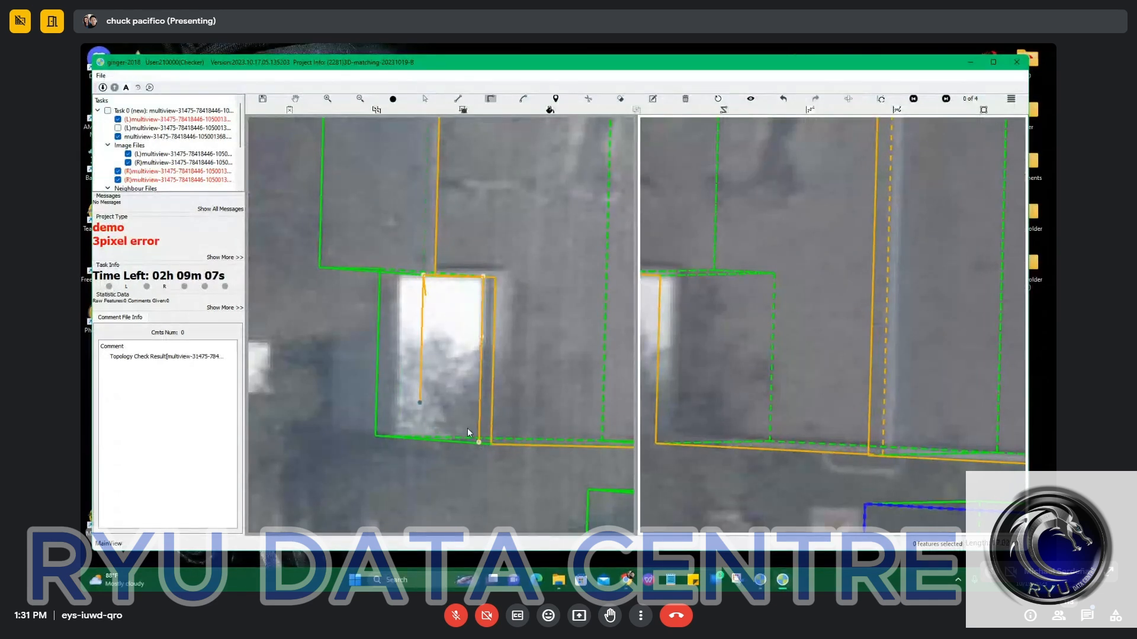
left_click(481, 480)
left_click(480, 442)
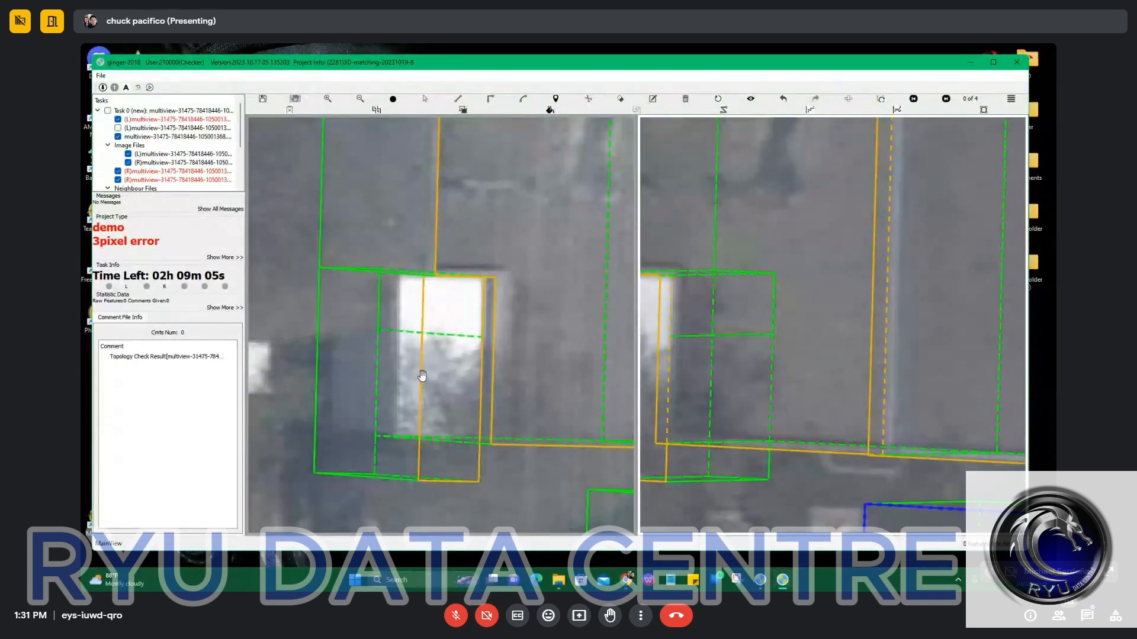
Fit the annex outline by moving its western edge to the white roof's side and its southern edge onto the main building's southern line.
key("s")
left_click_drag(421, 376, 398, 396)
left_click_drag(425, 486, 432, 442)
scroll(436, 436, "down", 2)
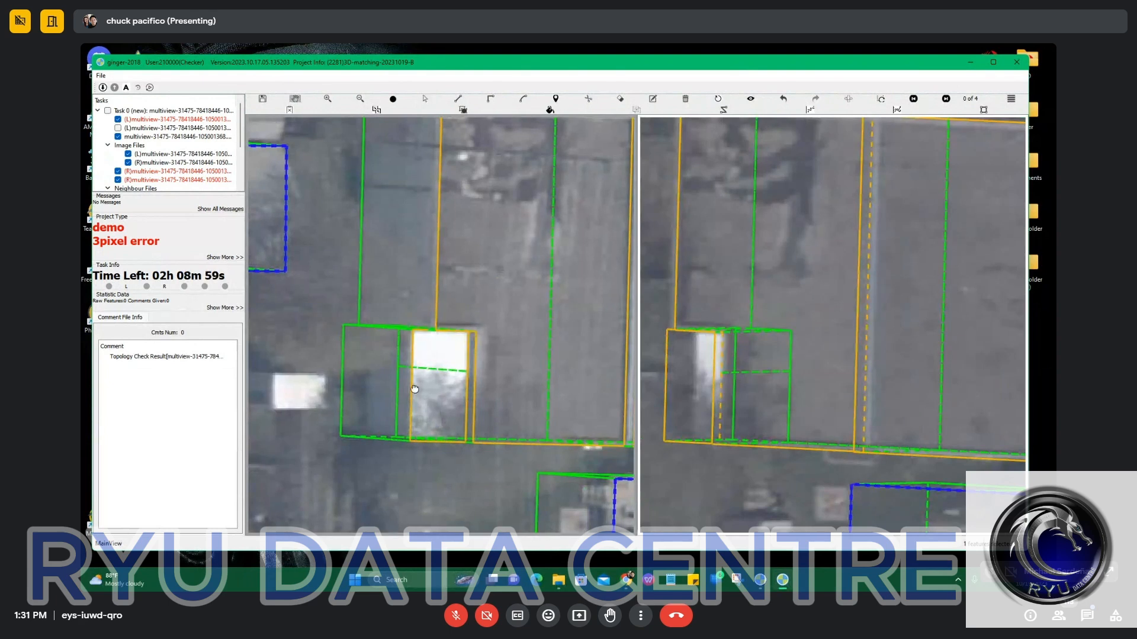
Shift the annex's roof outline horizontally in both images to bring it closer to the white roof.
left_click_drag(420, 386, 450, 390)
left_click(441, 391)
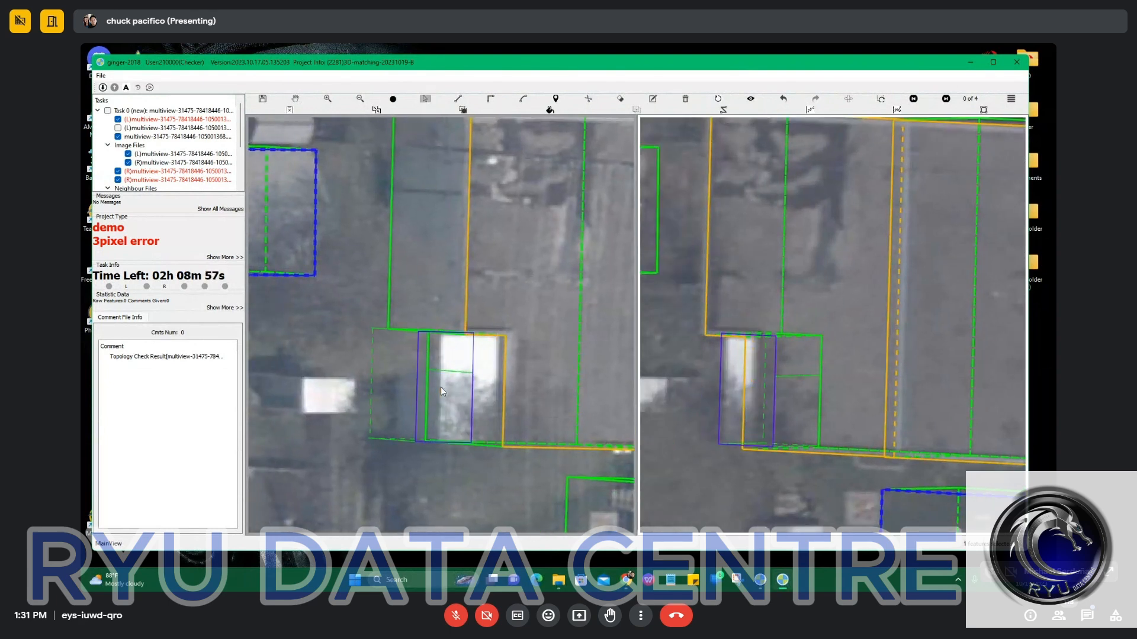
key("Right")
left_click(445, 389)
scroll(445, 389, "up", 2)
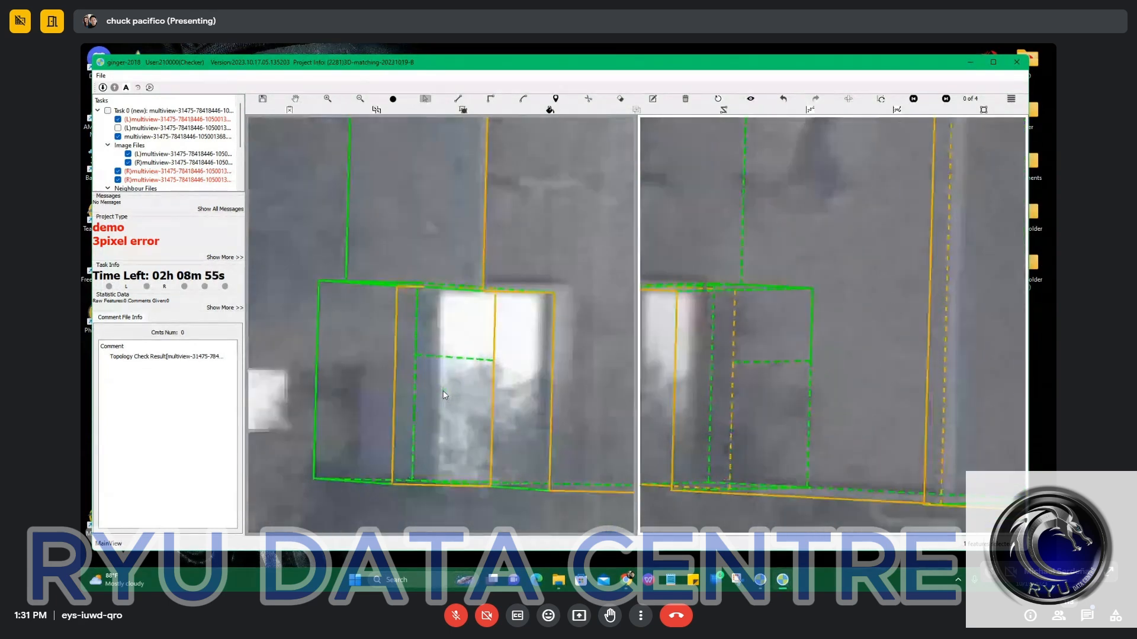
scroll(446, 393, "down", 2)
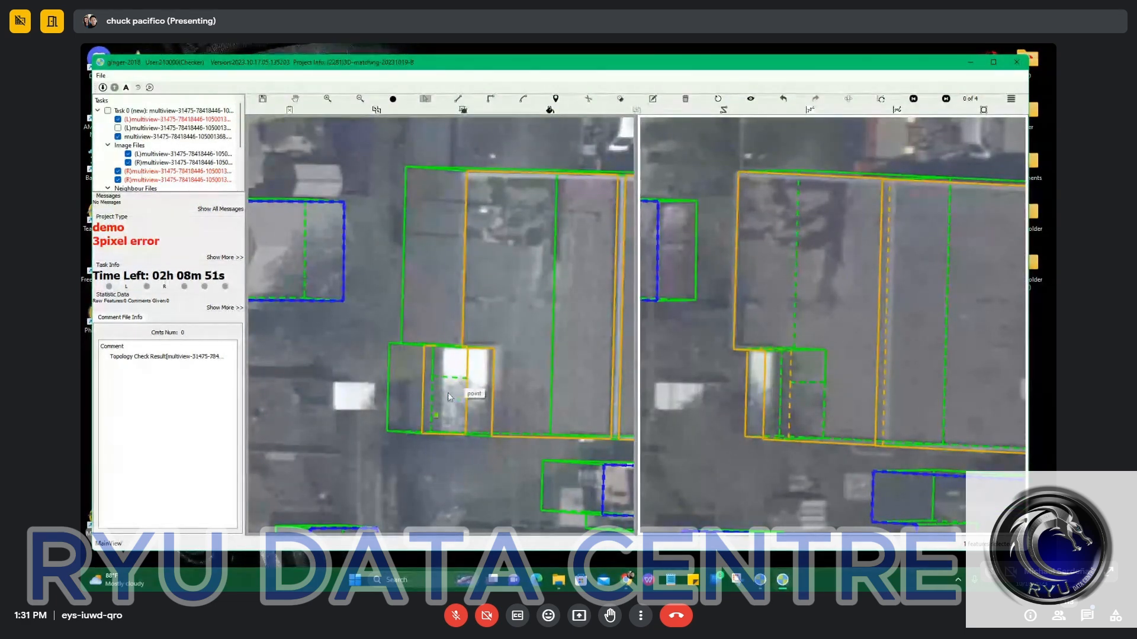
scroll(449, 395, "up", 2)
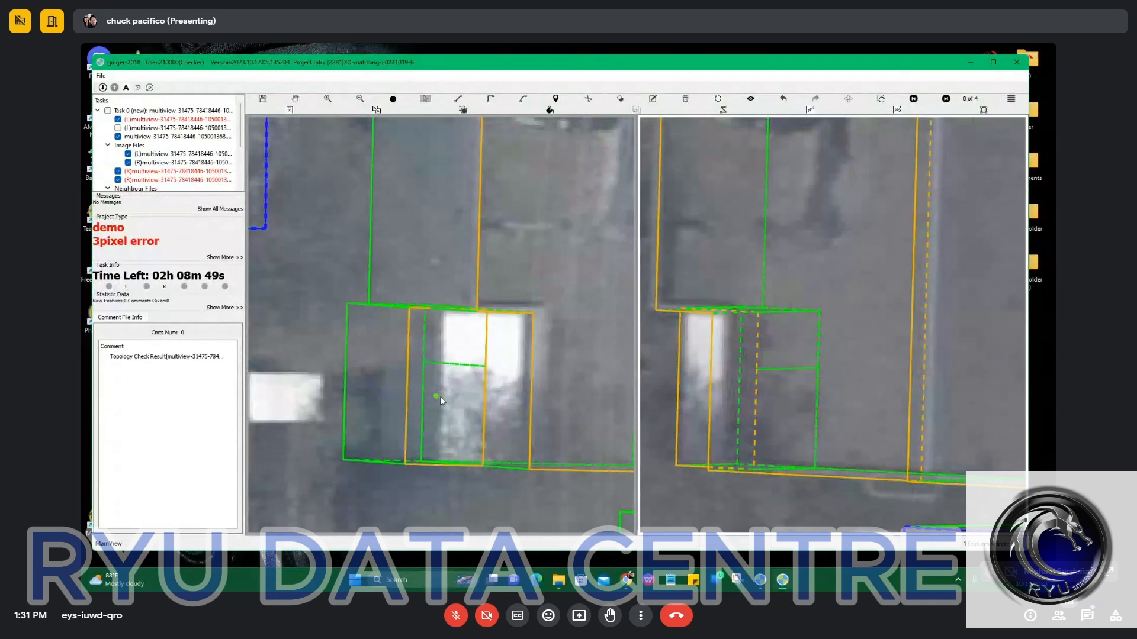
left_click(410, 383)
scroll(414, 387, "up", 8)
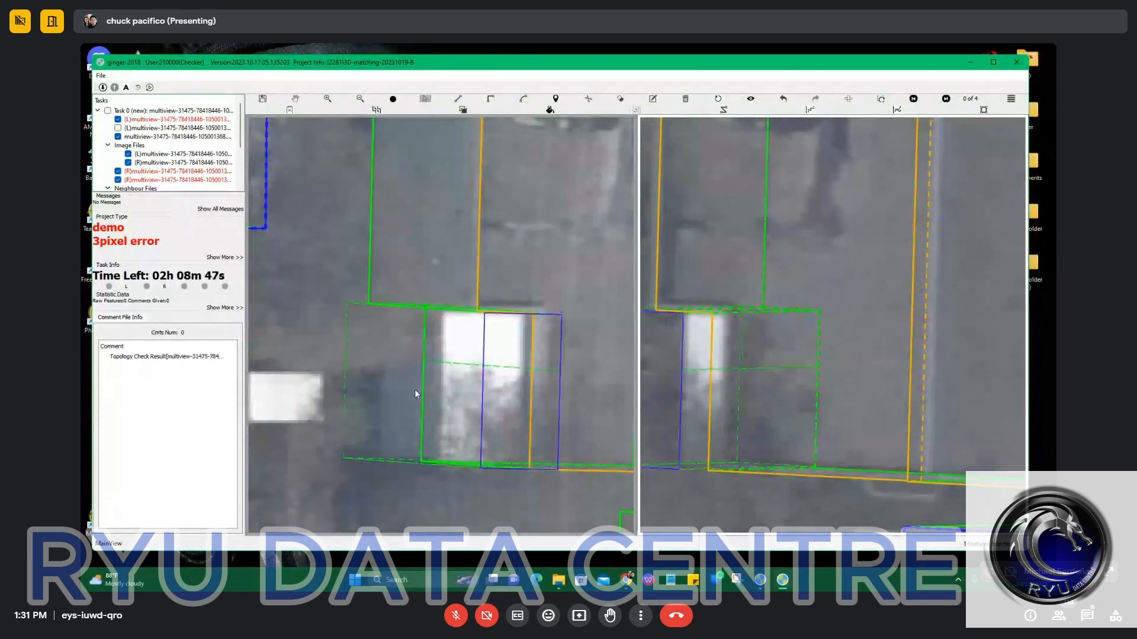
scroll(416, 383, "down", 6)
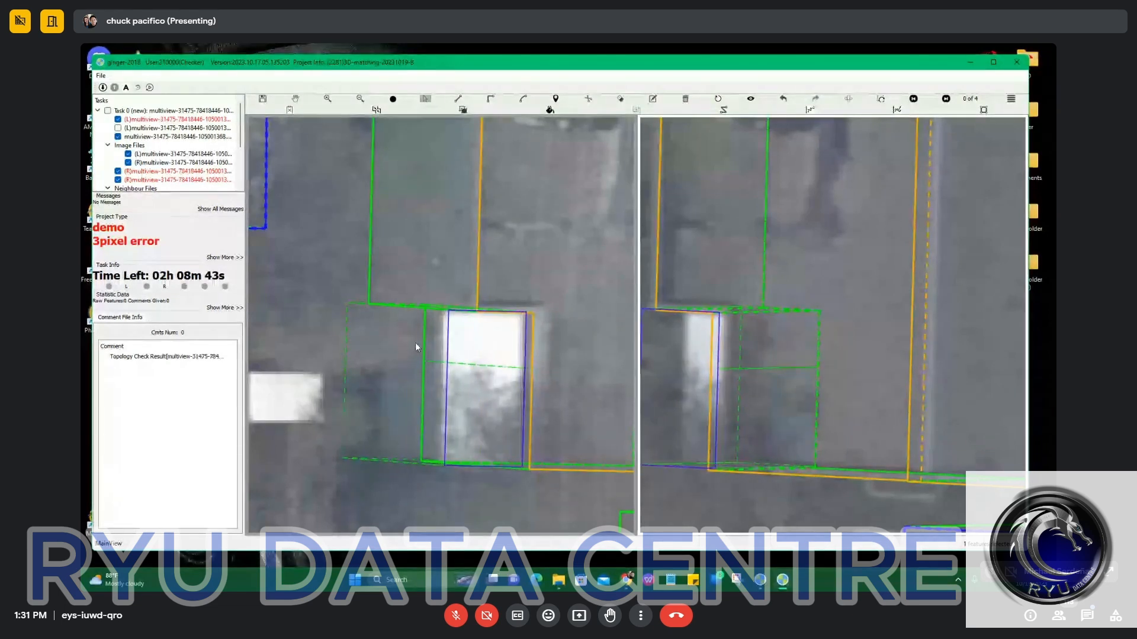
scroll(415, 342, "up", 4)
scroll(414, 332, "down", 6)
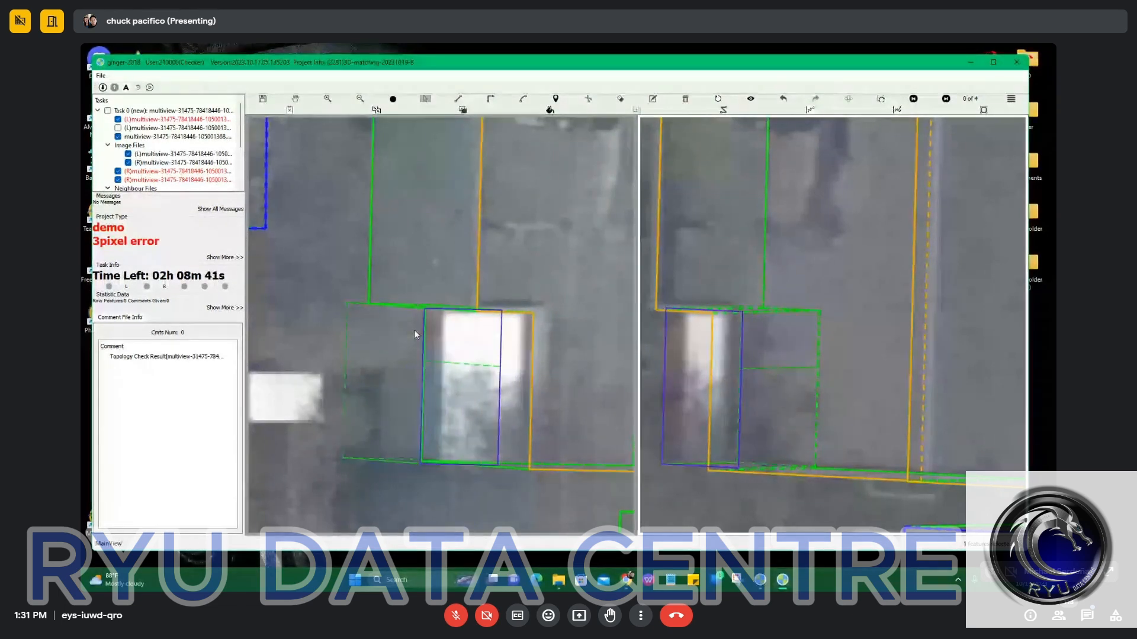
left_click(416, 333)
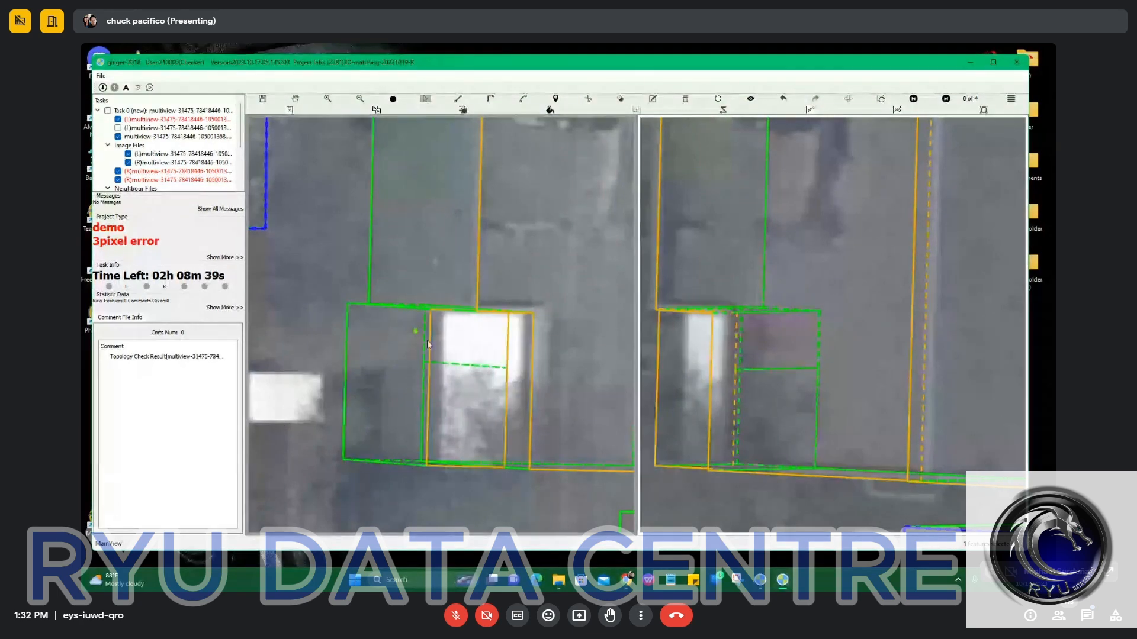
Move the annex's western roof edge eastward onto the white roof's western side in the left image.
scroll(726, 365, "down", 2)
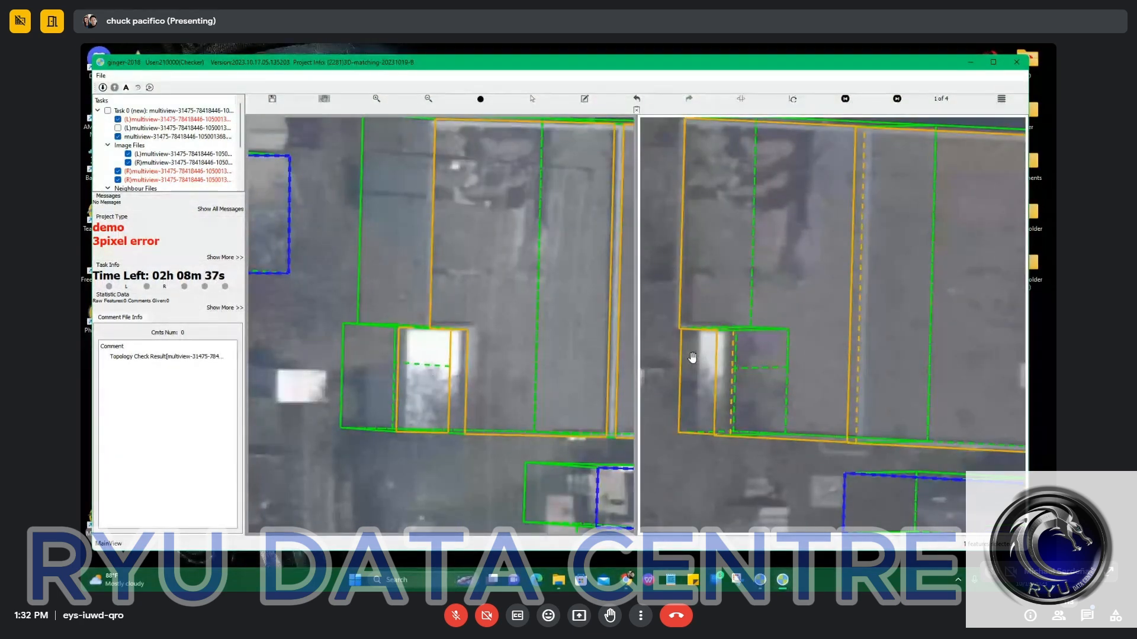
scroll(692, 358, "up", 2)
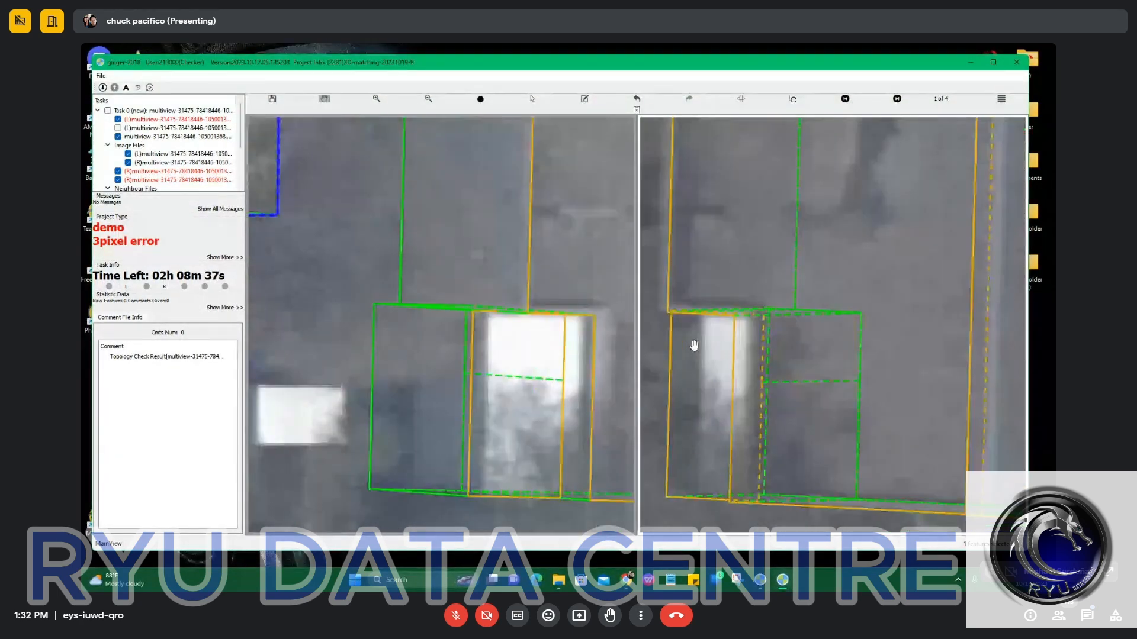
left_click(470, 343)
left_click_drag(471, 344, 491, 356)
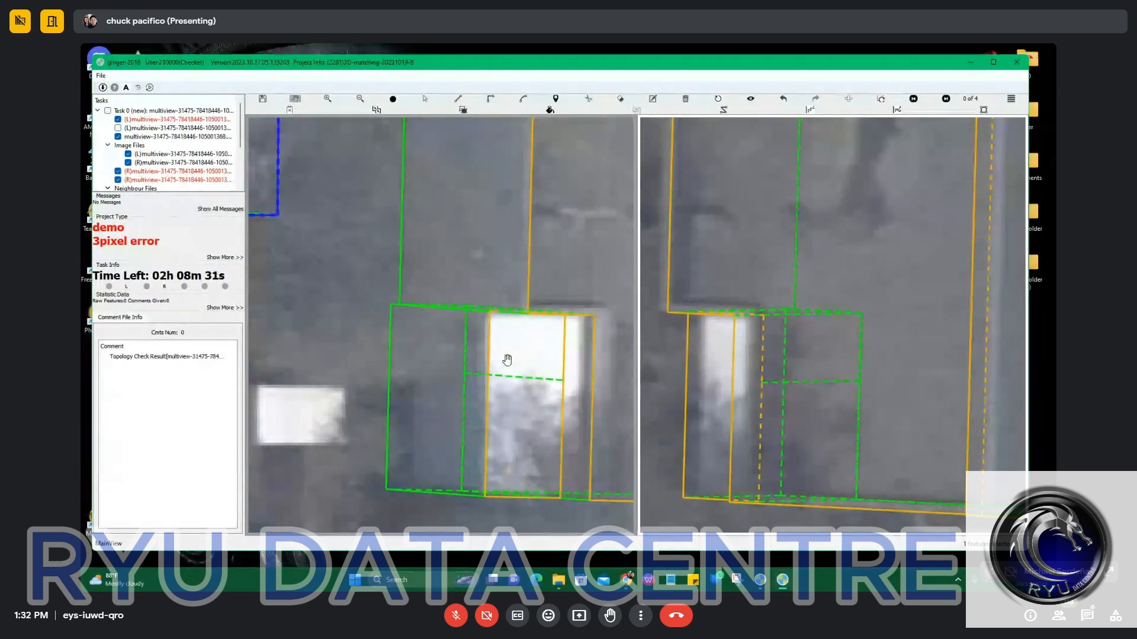
Fine-tune the annex outline's offset between the two images so its western edge follows the white roof more closely.
scroll(507, 363, "down", 4)
scroll(781, 367, "up", 3)
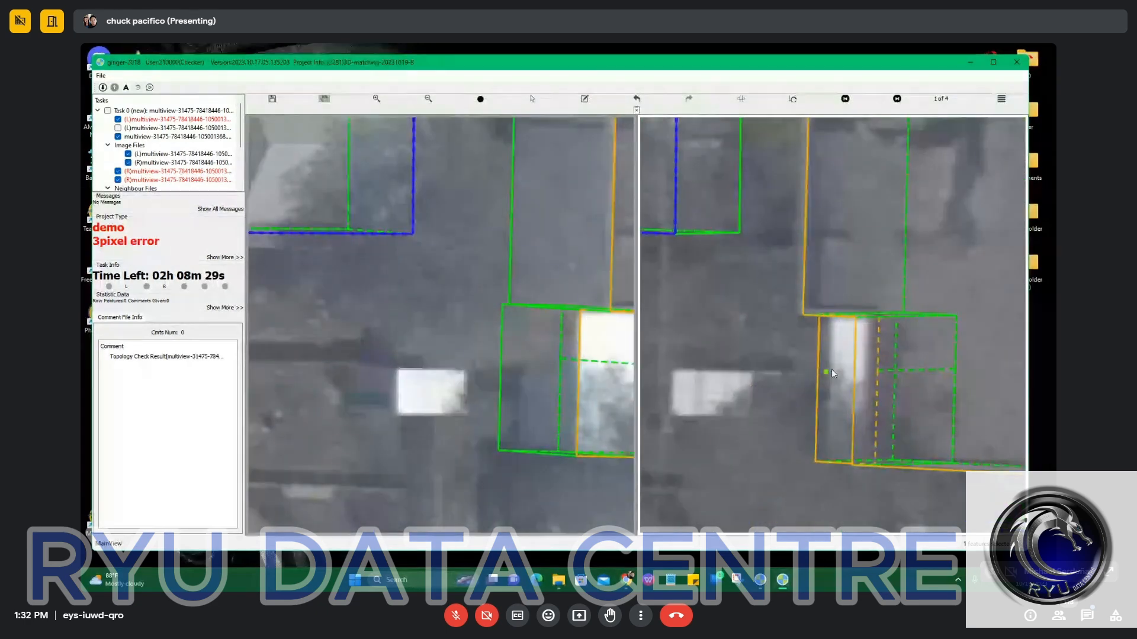
left_click_drag(593, 332, 563, 347)
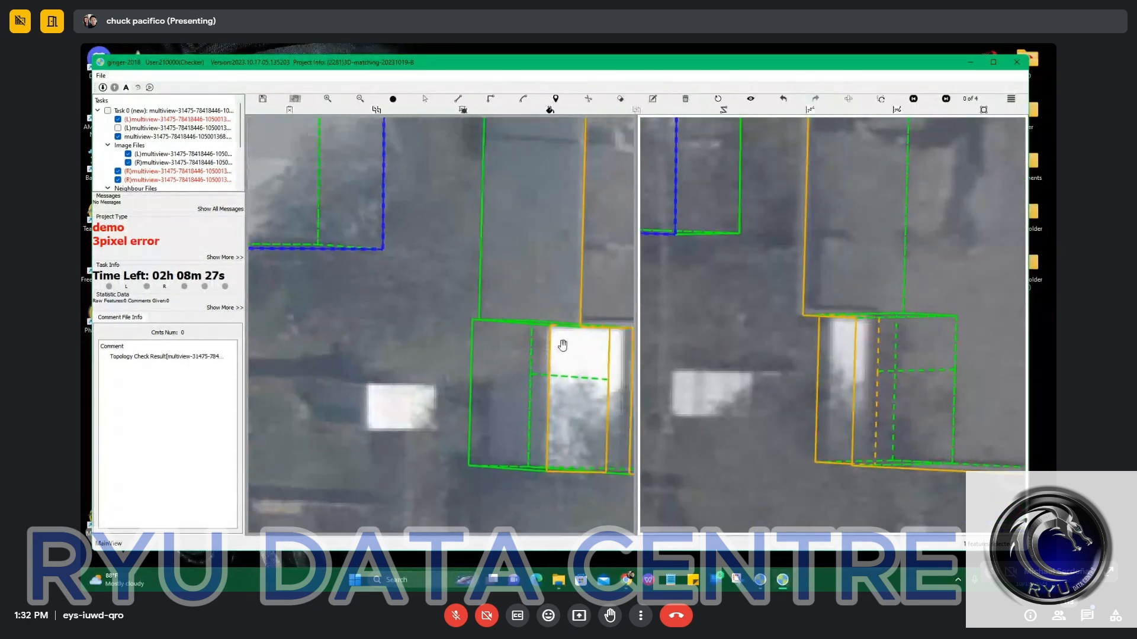
left_click(552, 349)
scroll(553, 349, "down", 3)
scroll(554, 349, "up", 5)
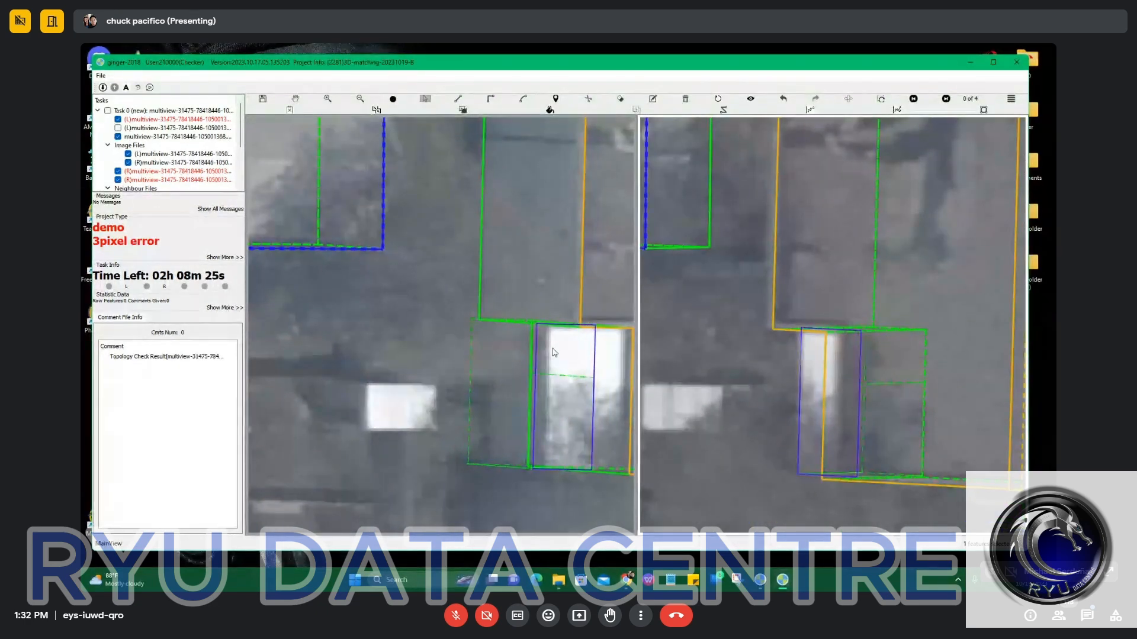
scroll(554, 347, "down", 3)
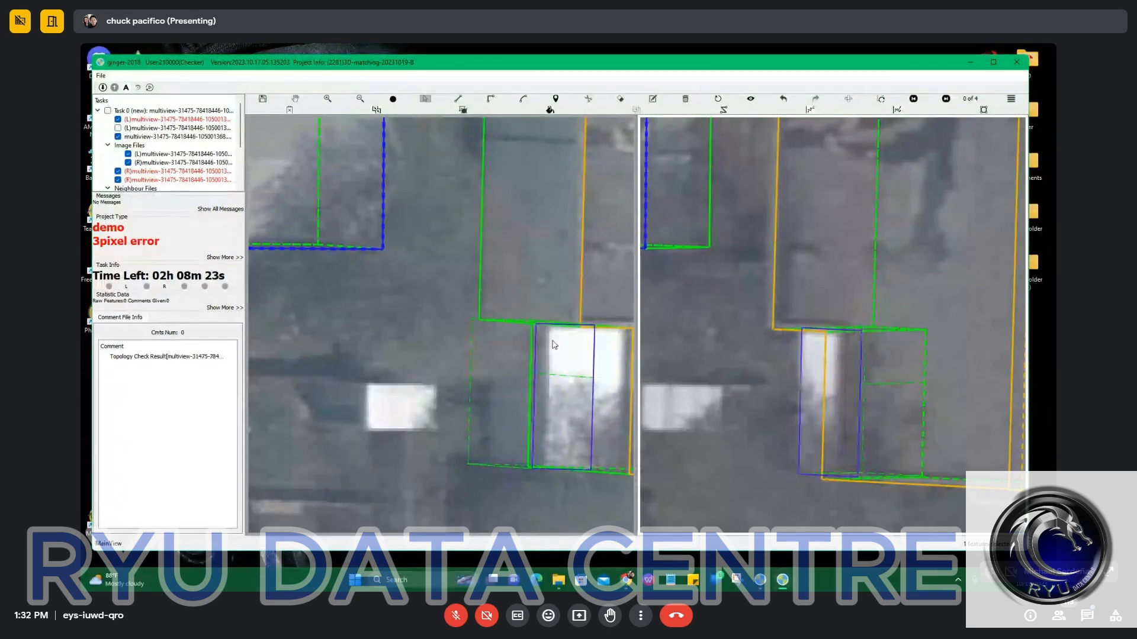
scroll(553, 346, "up", 3)
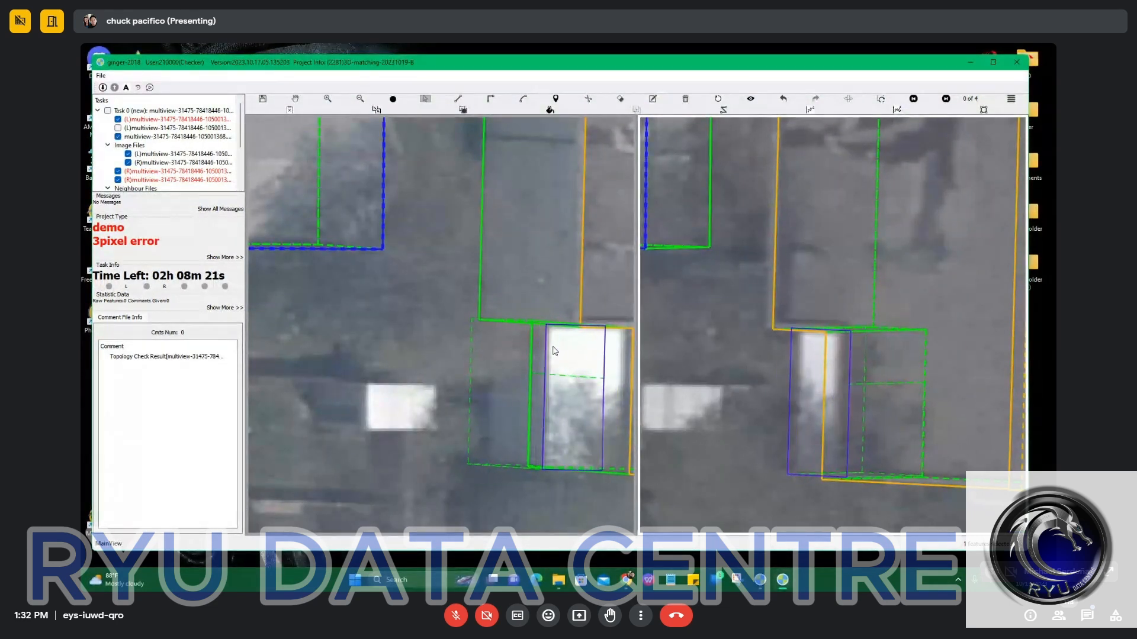
scroll(554, 351, "down", 1)
left_click(554, 346)
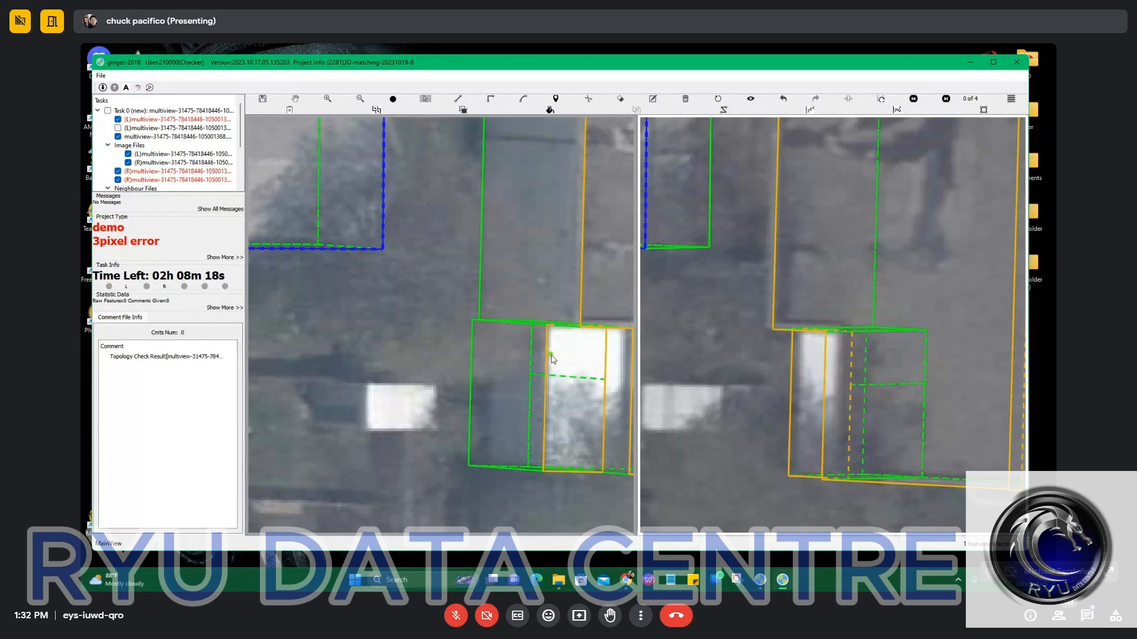
Nudge the annex outline's western edge slightly eastward in the left image to meet the white roof's edge.
scroll(552, 347, "up", 4)
left_click_drag(546, 349, 556, 353)
scroll(557, 355, "down", 5)
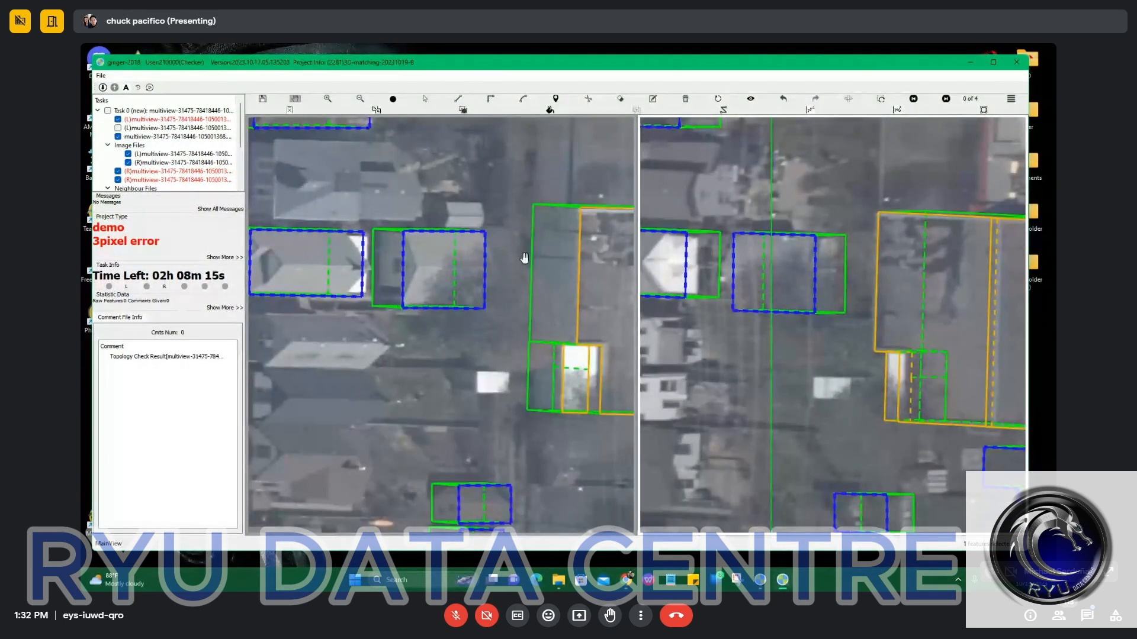
Outline the rectangular roof adjoining the large building's northern side in the left image, starting along the shared edge.
scroll(524, 258, "down", 2)
left_click_drag(548, 240, 393, 297)
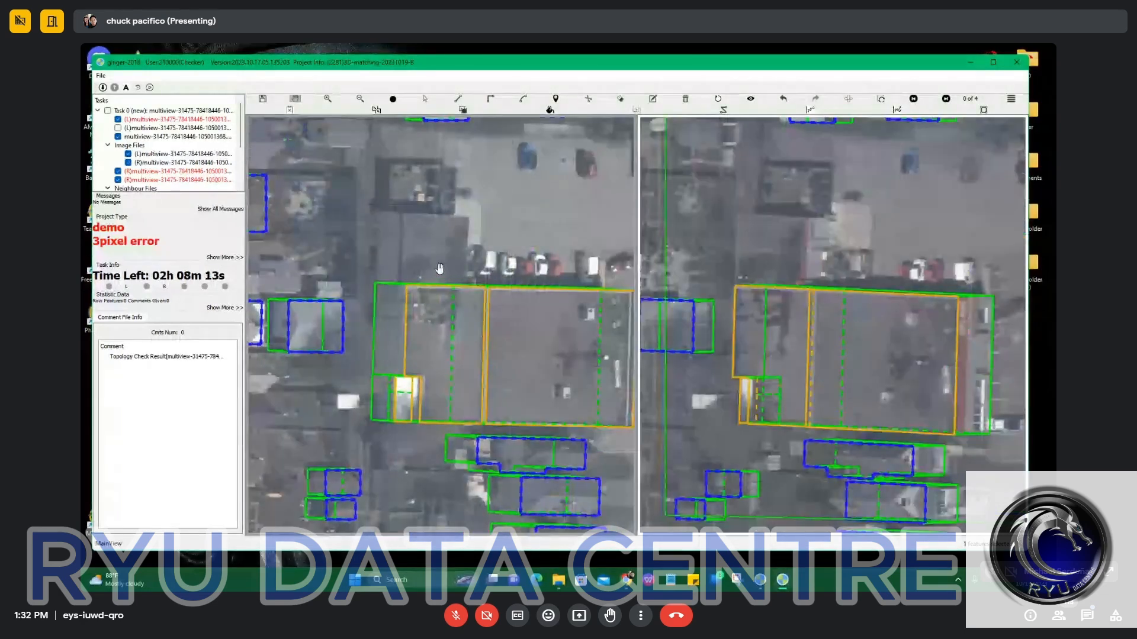
left_click_drag(487, 262, 461, 291)
scroll(393, 280, "up", 4)
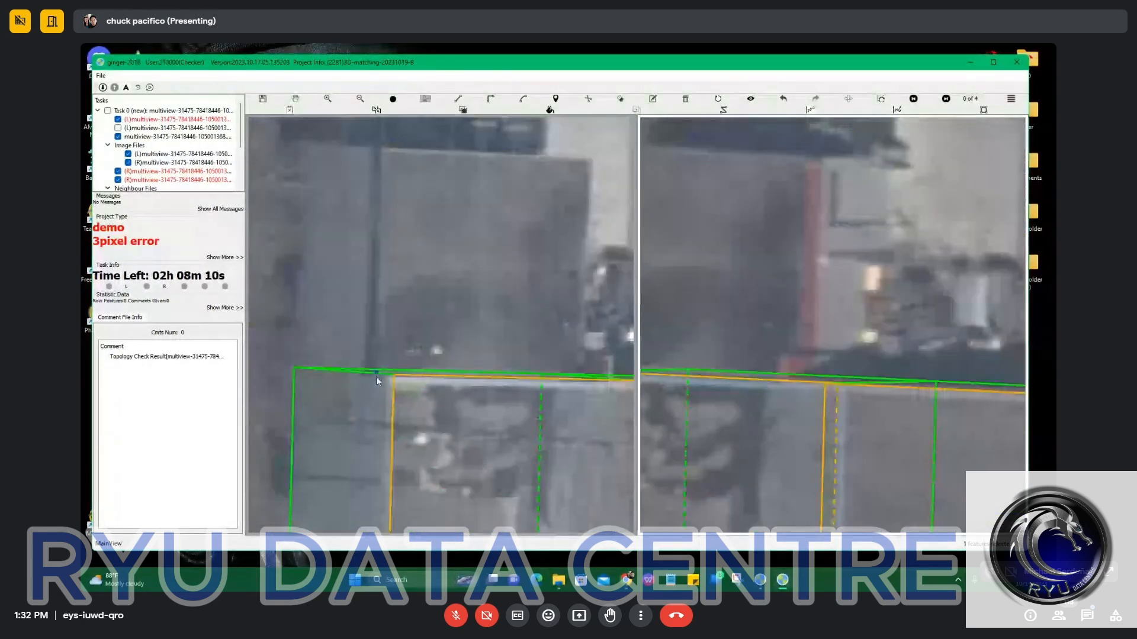
key("r")
left_click(381, 373)
left_click(521, 376)
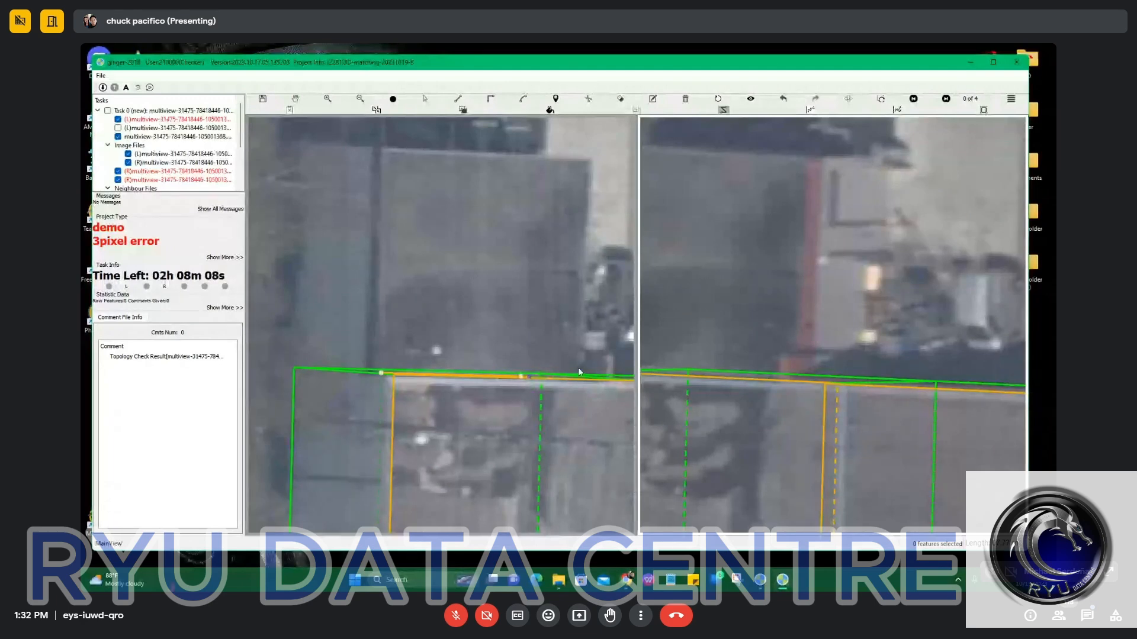
left_click_drag(585, 366, 503, 375)
left_click(499, 388)
left_click(503, 168)
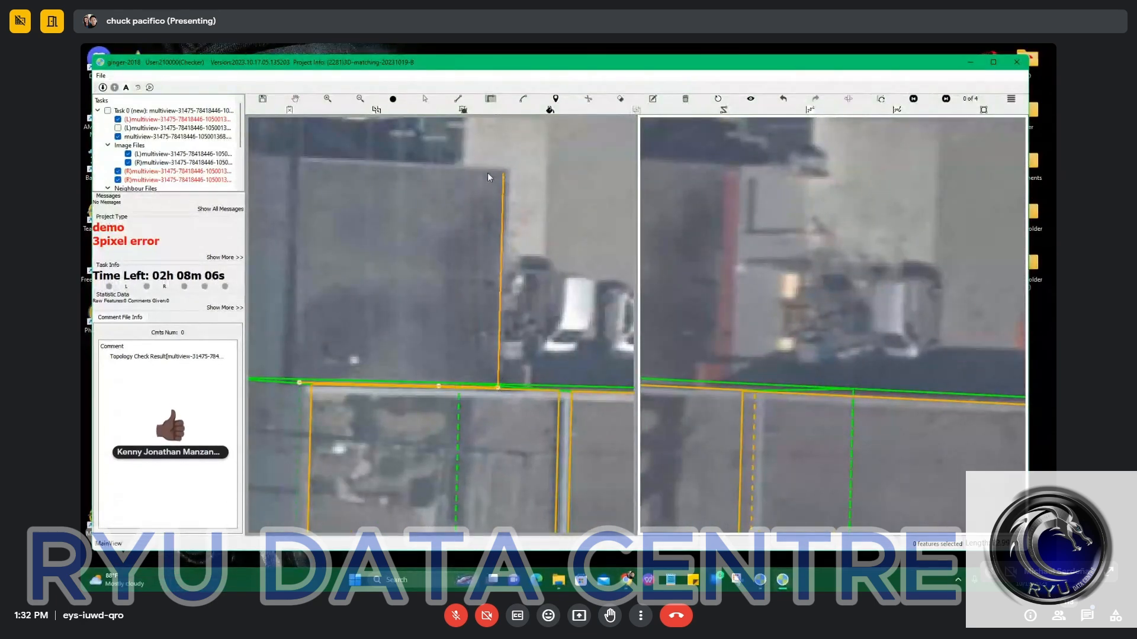
left_click(296, 162)
left_click(297, 382)
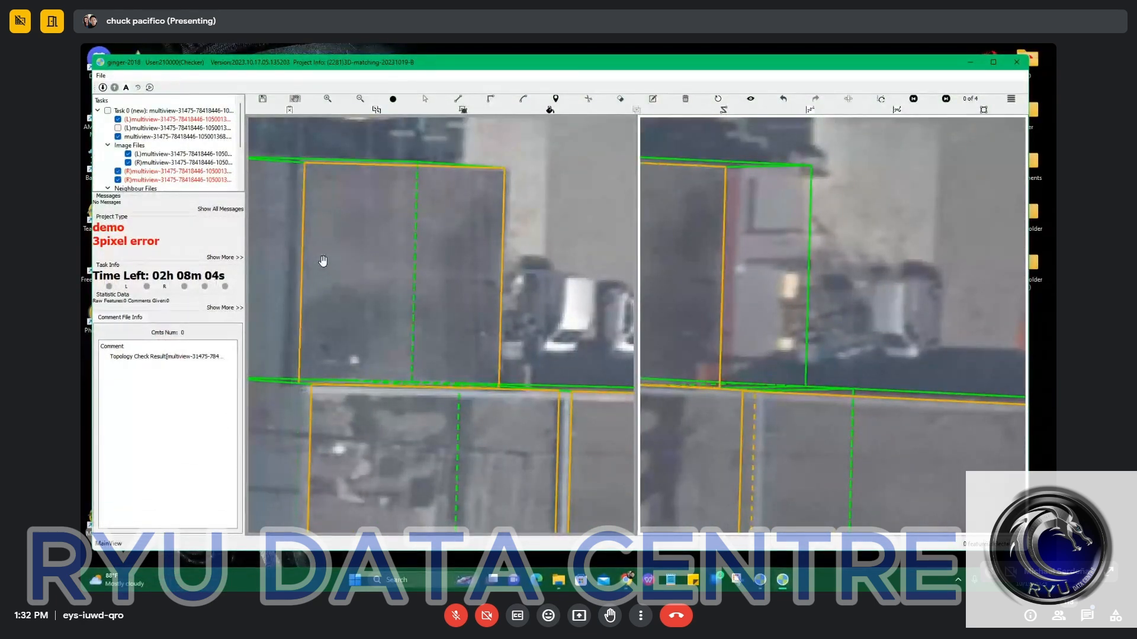
Compare the northern roof's outline with the imagery in both images, hiding and restoring the outlines to check its edges.
key("s")
left_click_drag(322, 261, 359, 327)
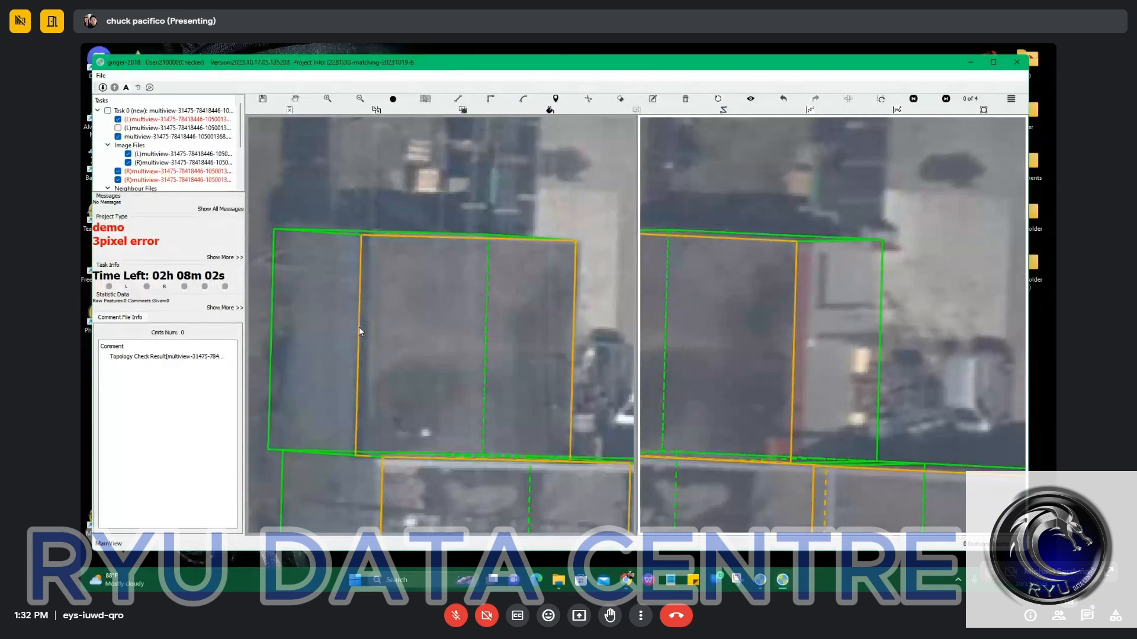
scroll(429, 321, "down", 2)
left_click_drag(428, 322, 448, 327)
left_click_drag(669, 332, 688, 337)
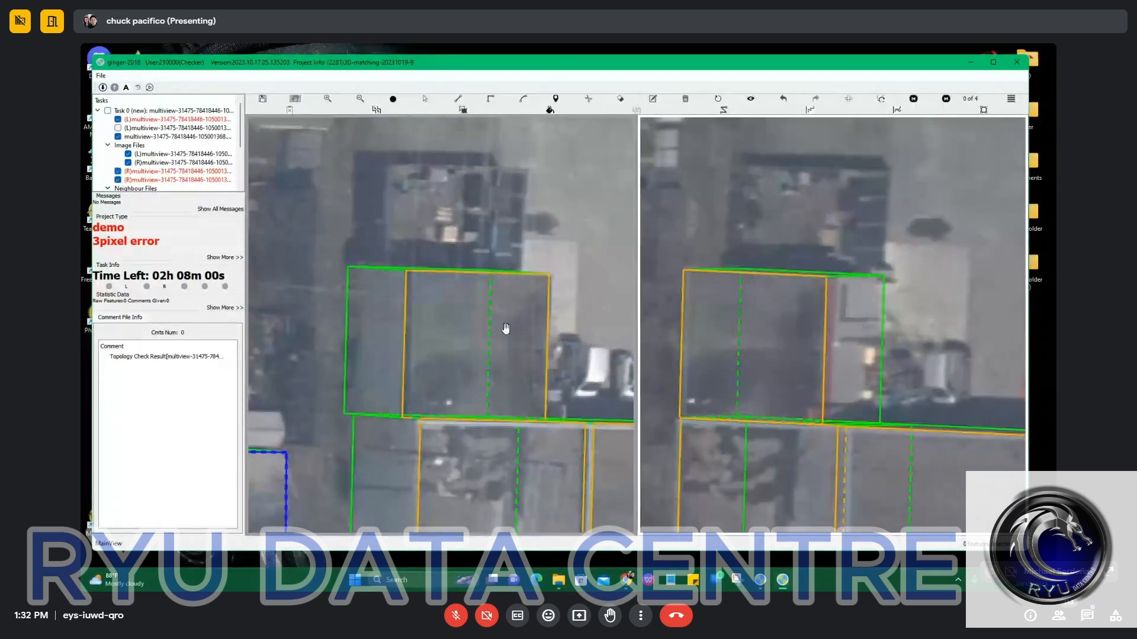
scroll(843, 298, "up", 1)
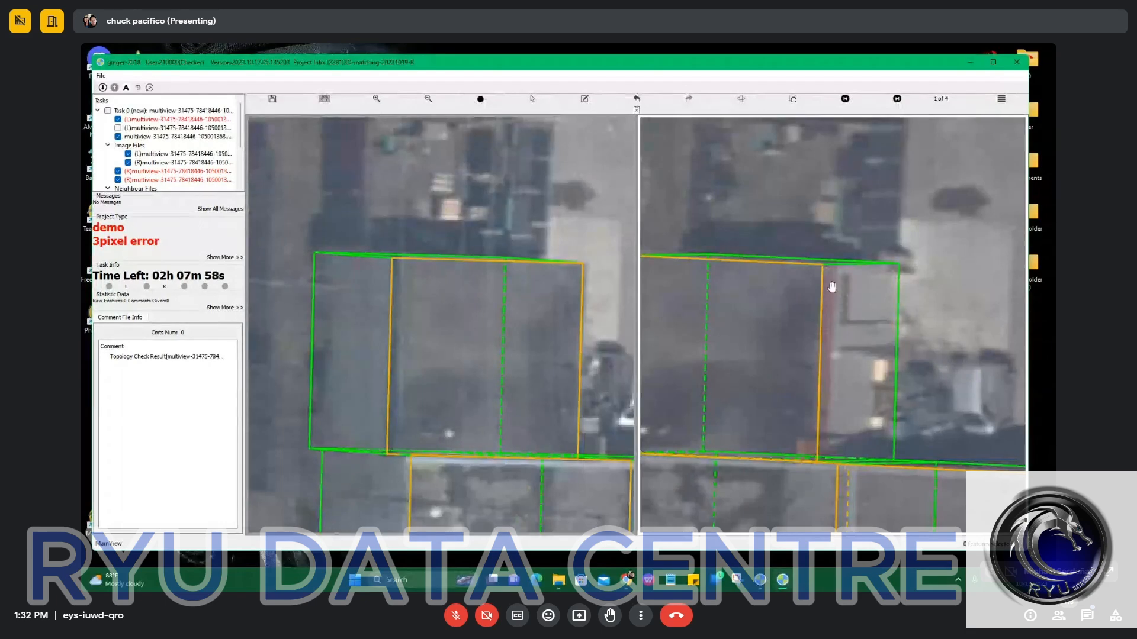
key("space")
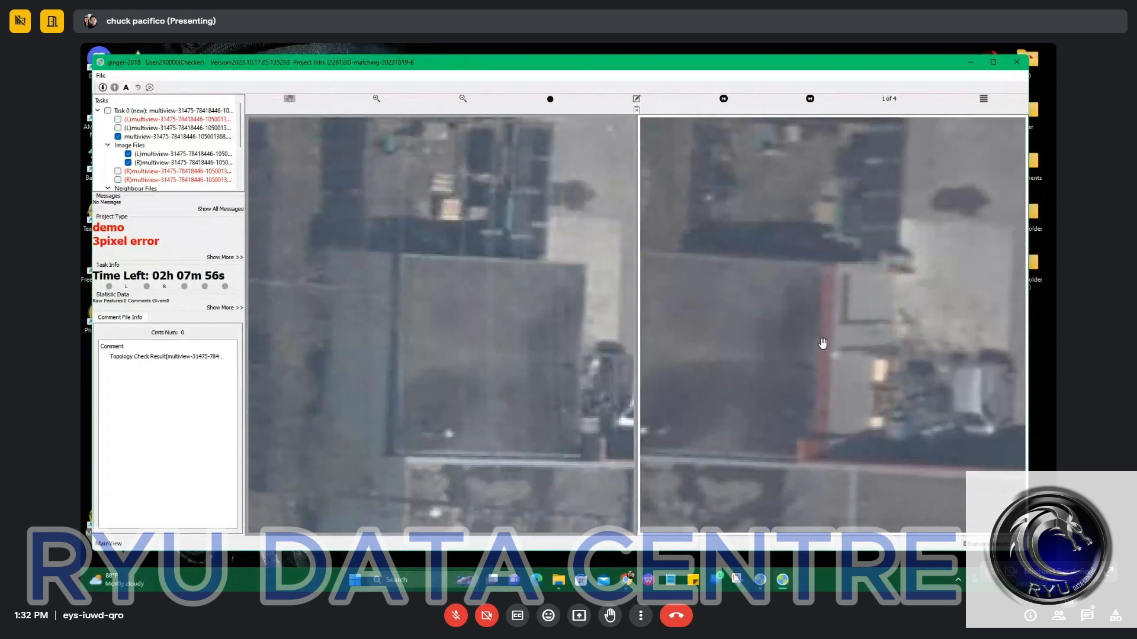
scroll(827, 403, "down", 3)
key("space")
left_click_drag(550, 381, 307, 246)
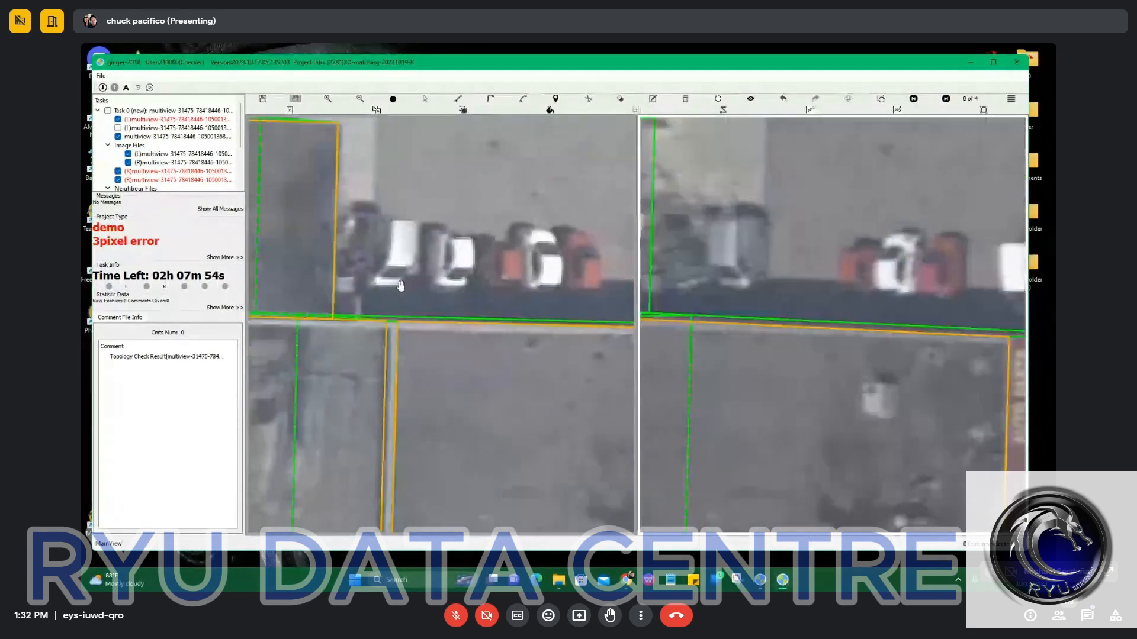
Compare the building's outlines with both images, hiding and restoring them to inspect the roofs and the structure further north.
scroll(454, 323, "down", 2)
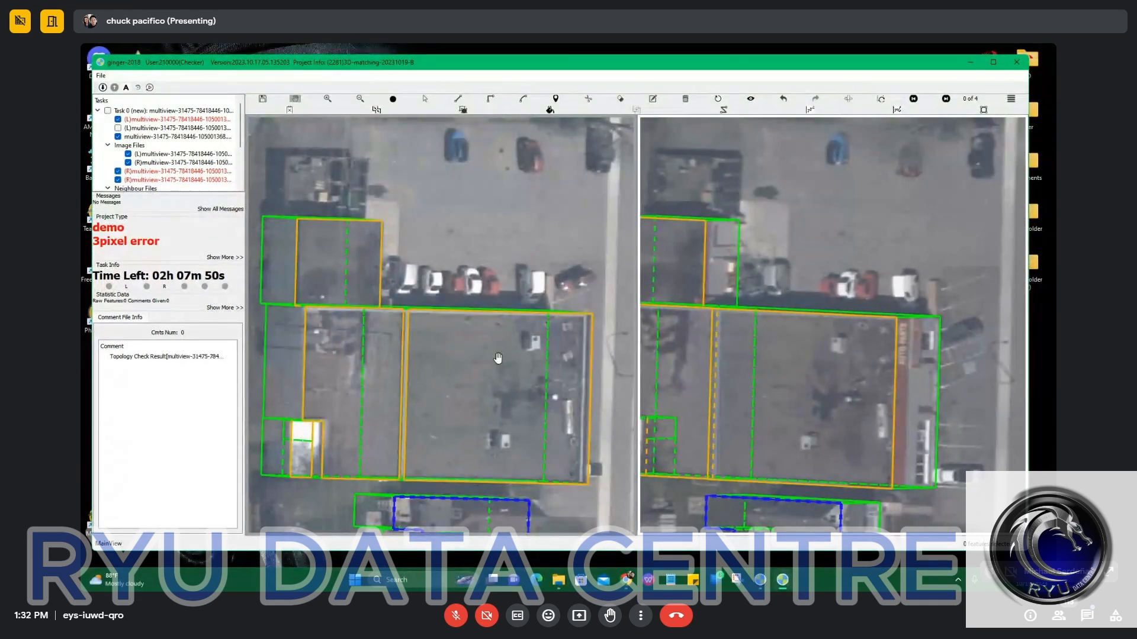
key("space")
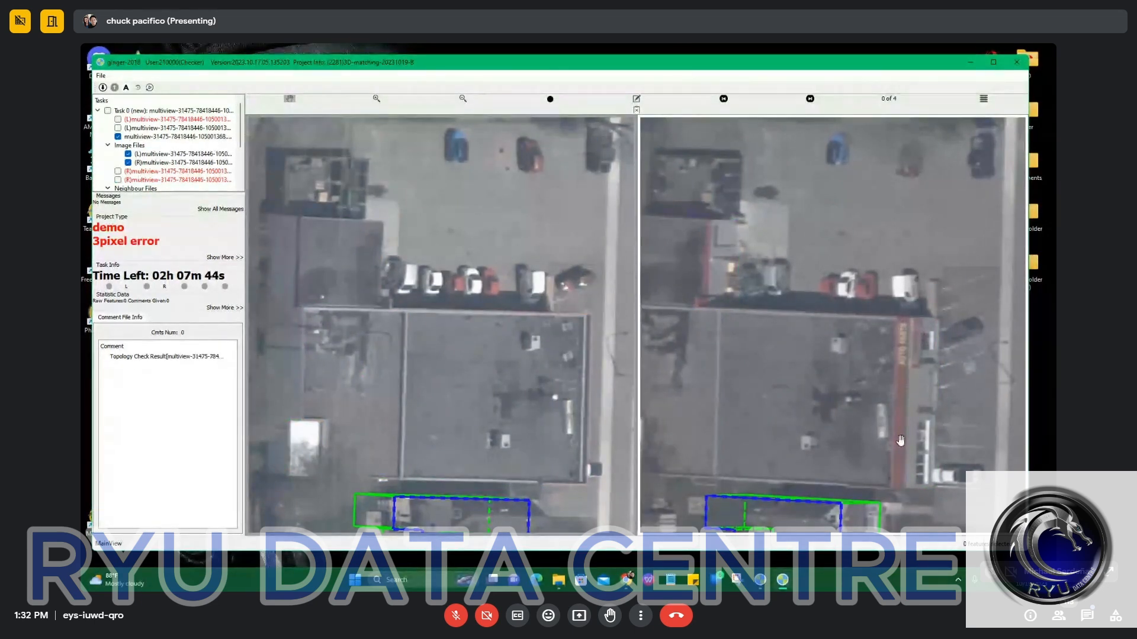
key("space")
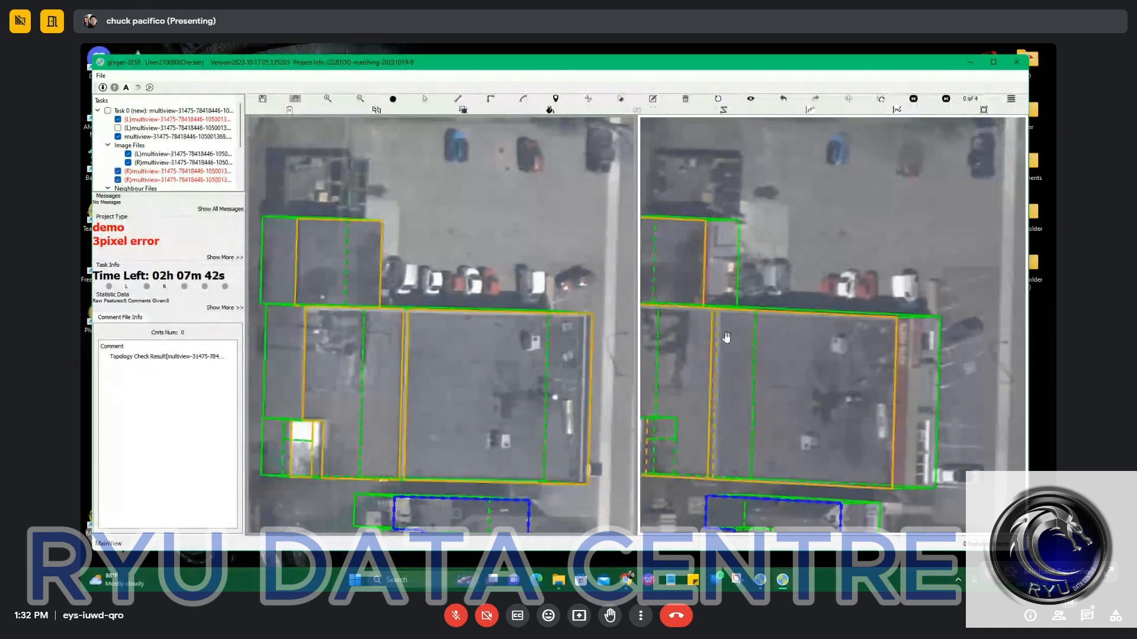
left_click_drag(380, 200, 434, 276)
scroll(410, 277, "up", 3)
key("s")
key("space")
scroll(405, 240, "down", 4)
key("space")
scroll(419, 251, "up", 3)
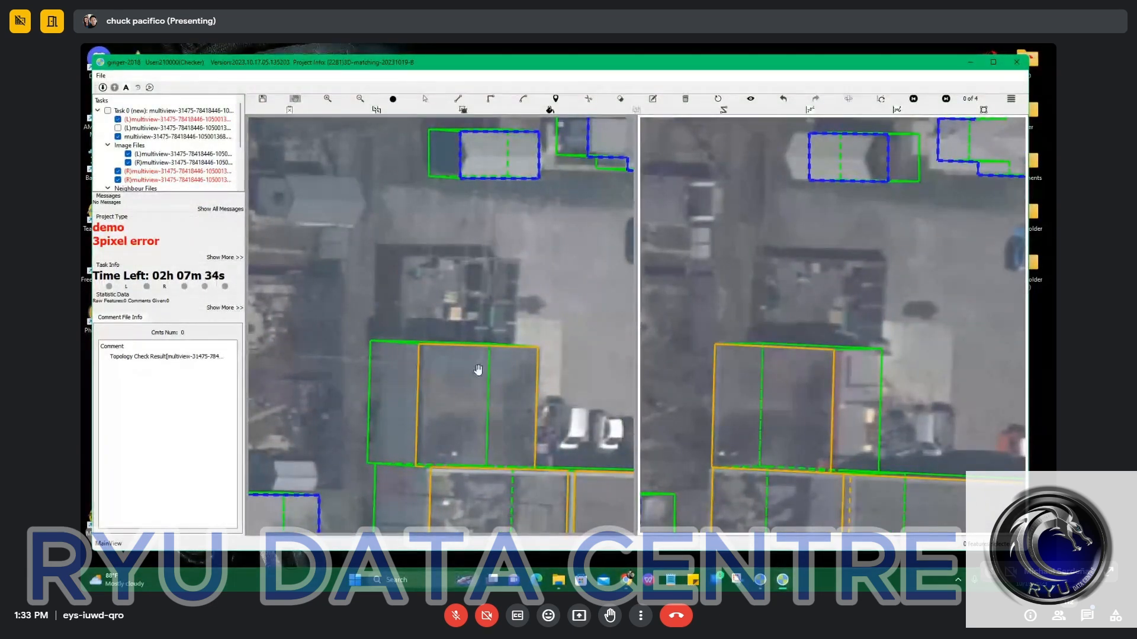
Outline the rectangular structure north of the northern roof in the left image, starting along their shared edge.
left_click(404, 345)
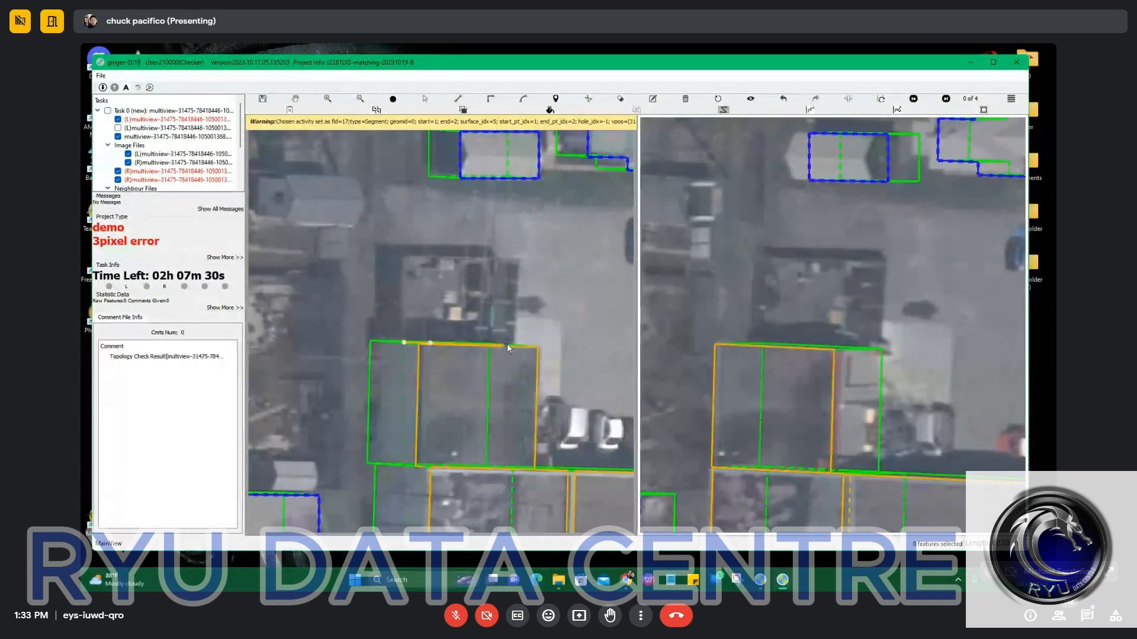
left_click(521, 346)
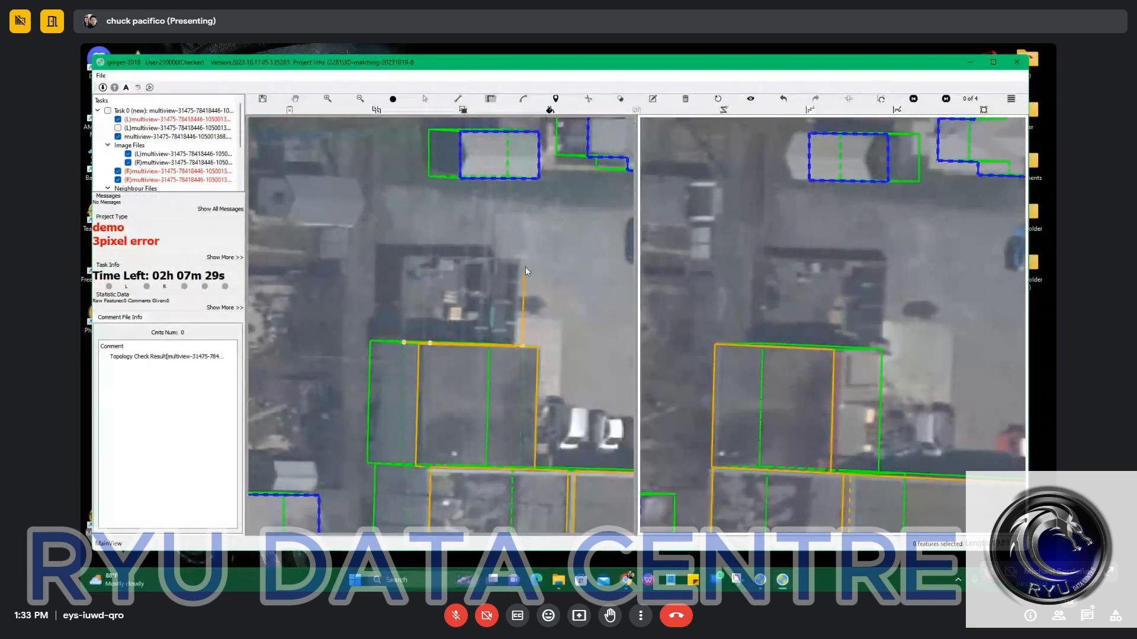
left_click(404, 342)
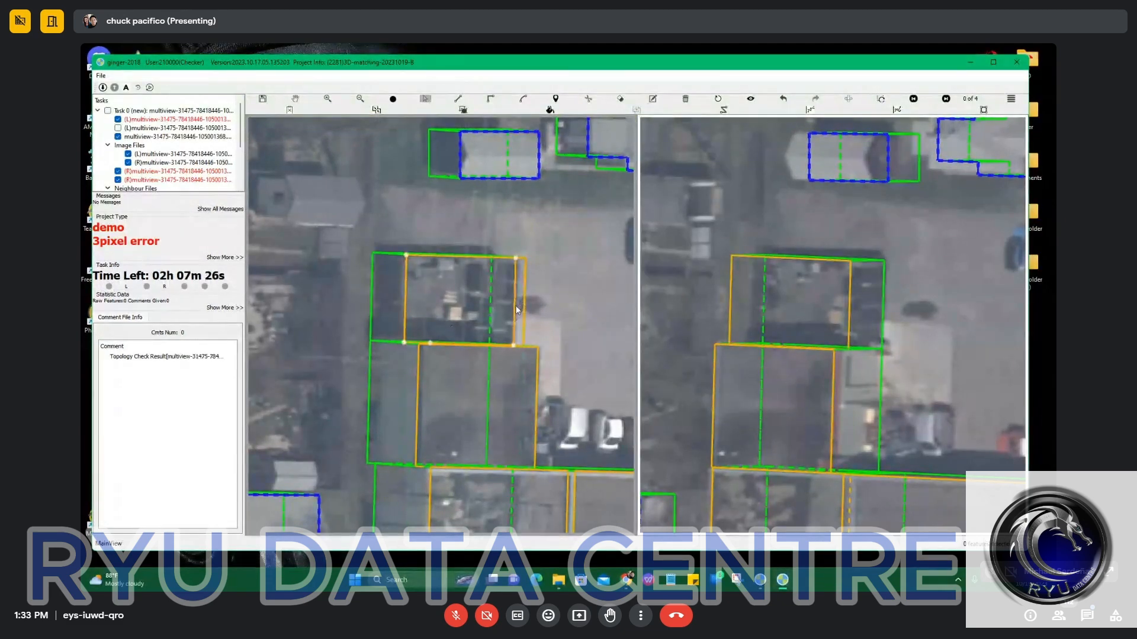
Slightly reduce the offset between the northernmost structure's roof outline and its ground footprint.
scroll(425, 293, "up", 2)
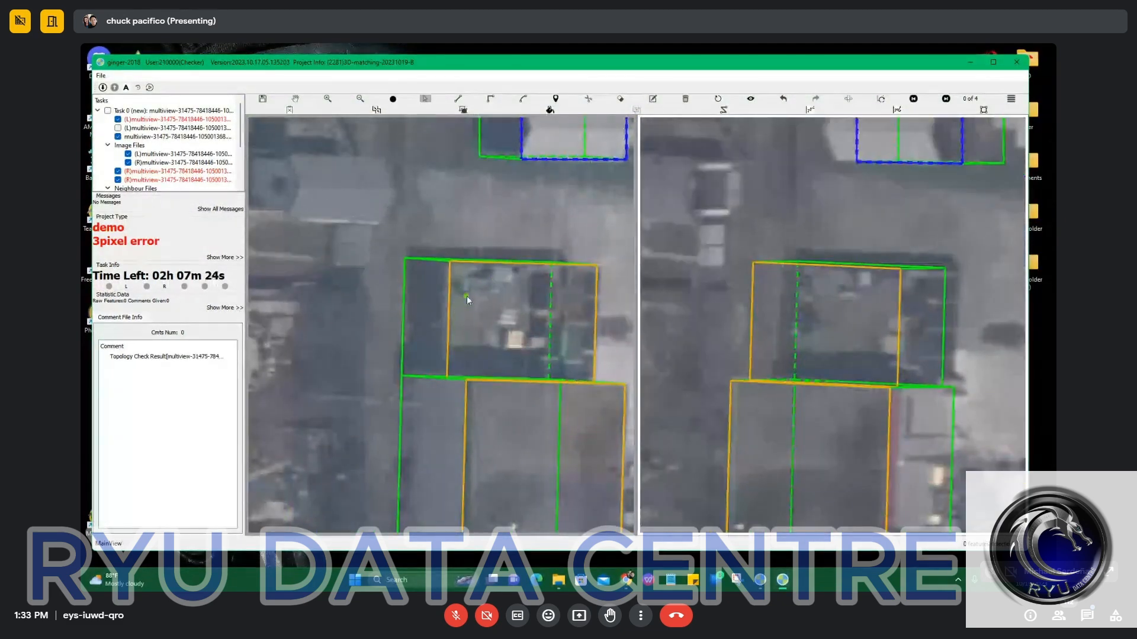
left_click(447, 295)
left_click_drag(447, 295, 460, 308)
scroll(443, 291, "up", 2)
scroll(468, 310, "down", 3)
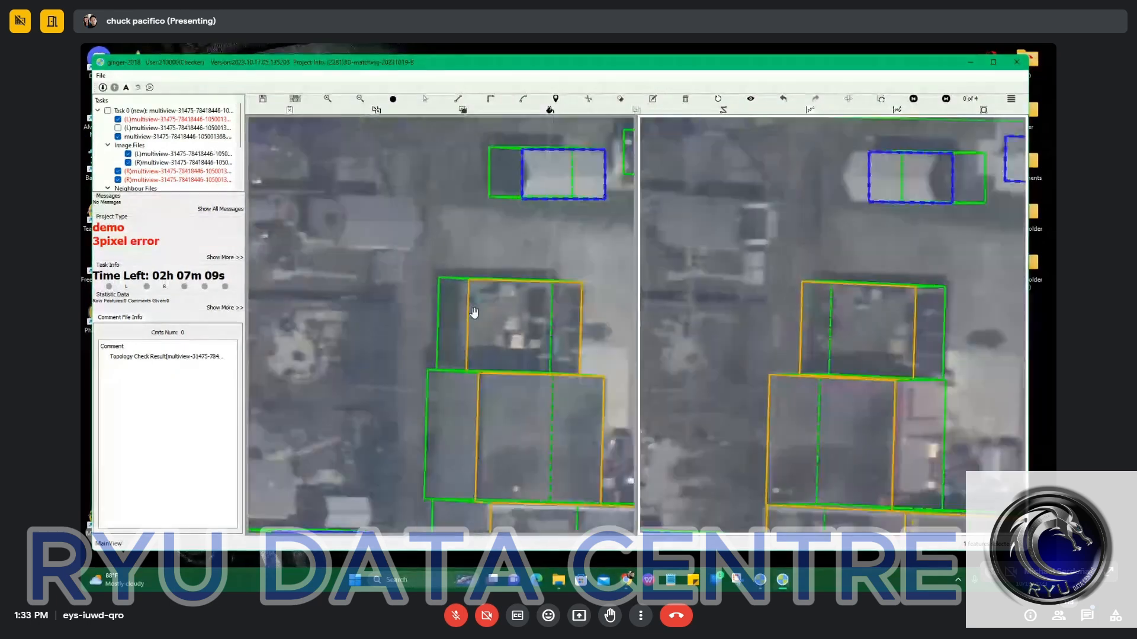
Check the northernmost structure's outline against the bare imagery and select all outlines of the building complex.
key("space")
key("space")
scroll(520, 233, "down", 4)
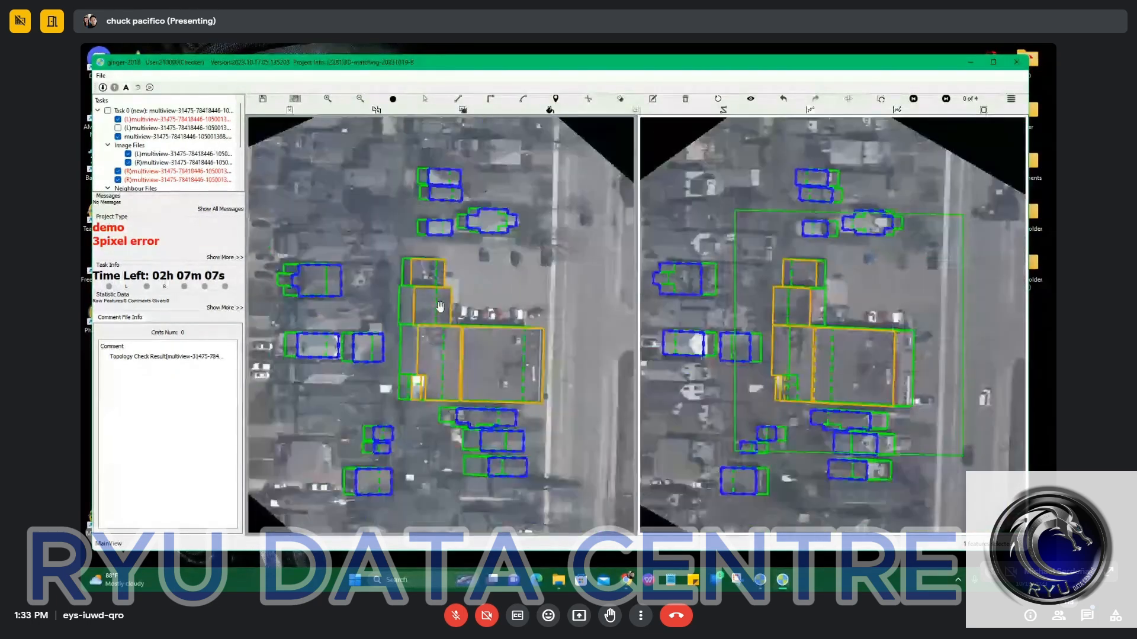
left_click(489, 350)
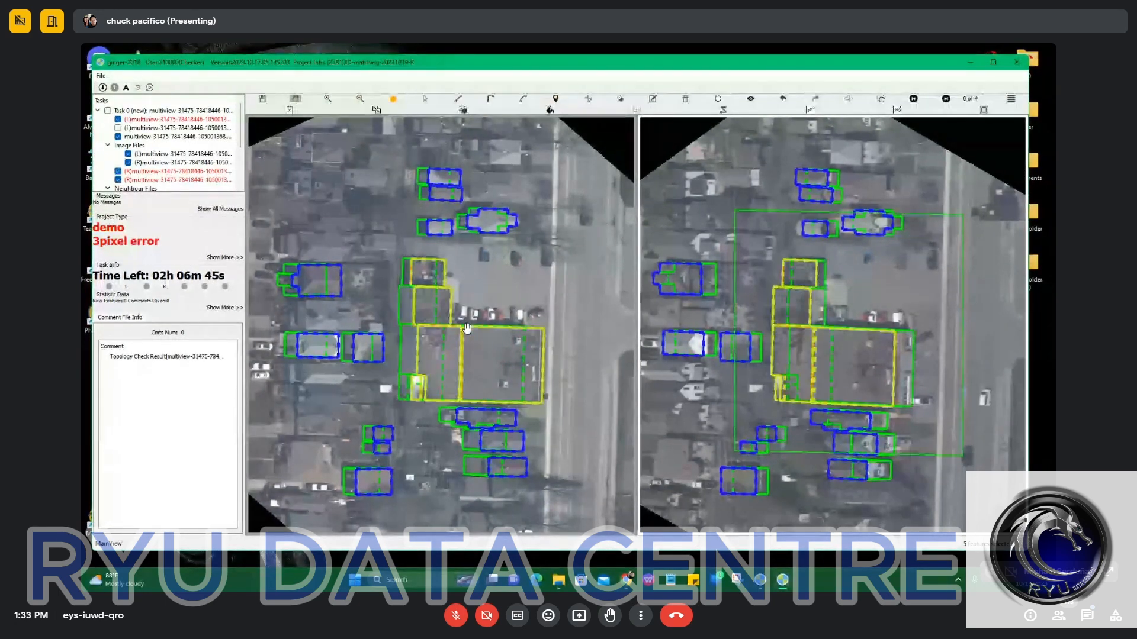
Examine how the building outlines fit the roofs in the alternative right-hand images of the set.
scroll(476, 345, "up", 1)
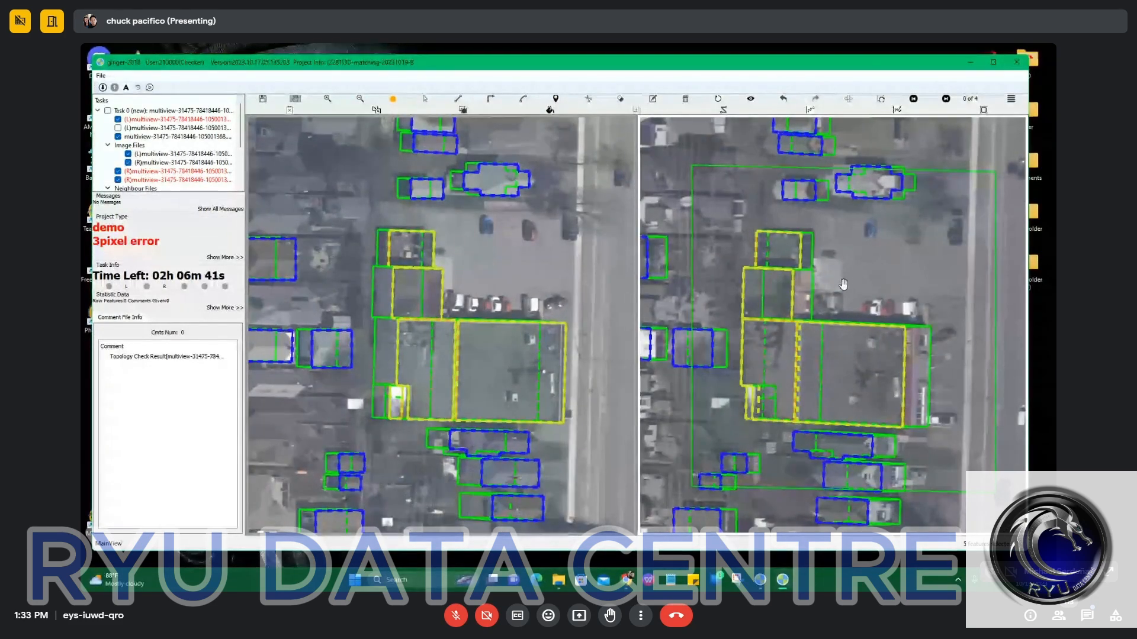
key("Right")
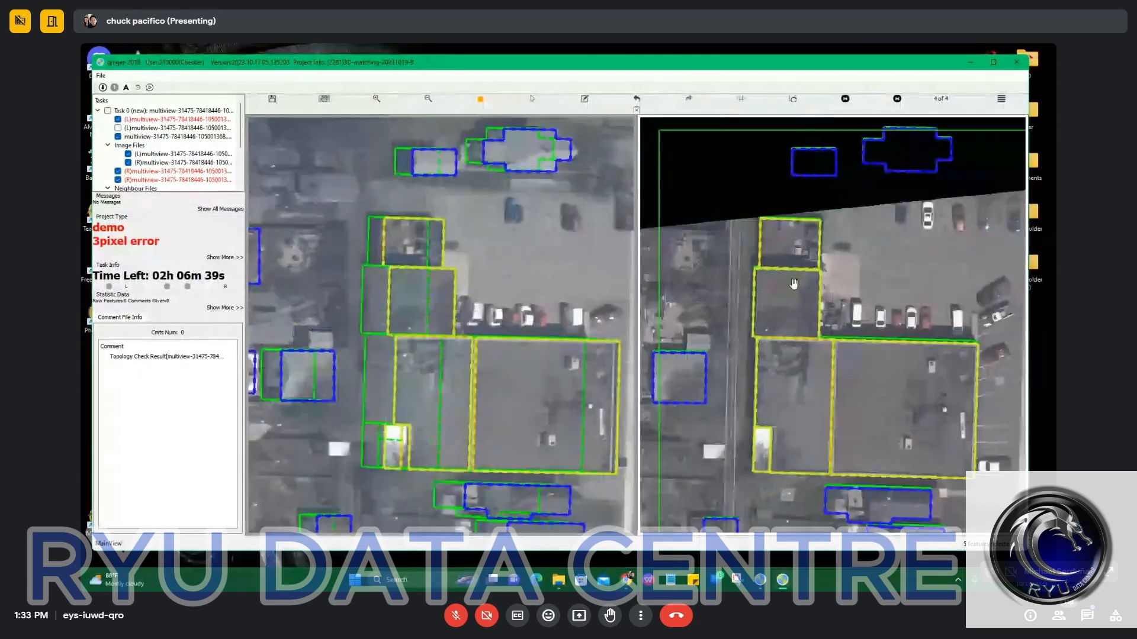
scroll(409, 279, "up", 2)
scroll(376, 276, "up", 3)
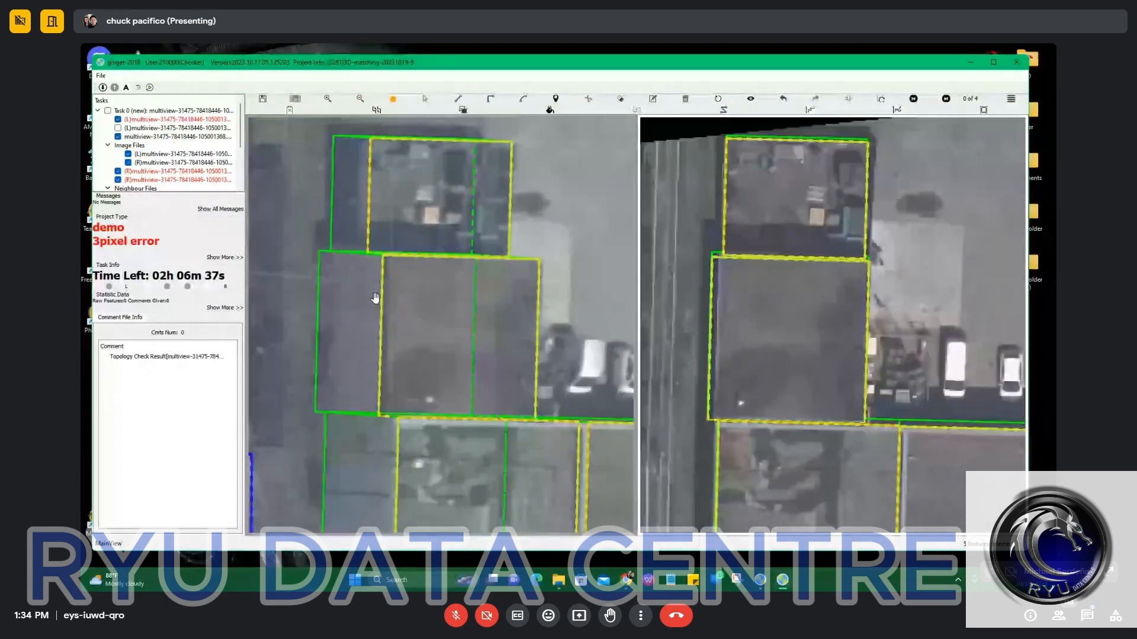
scroll(417, 294, "down", 5)
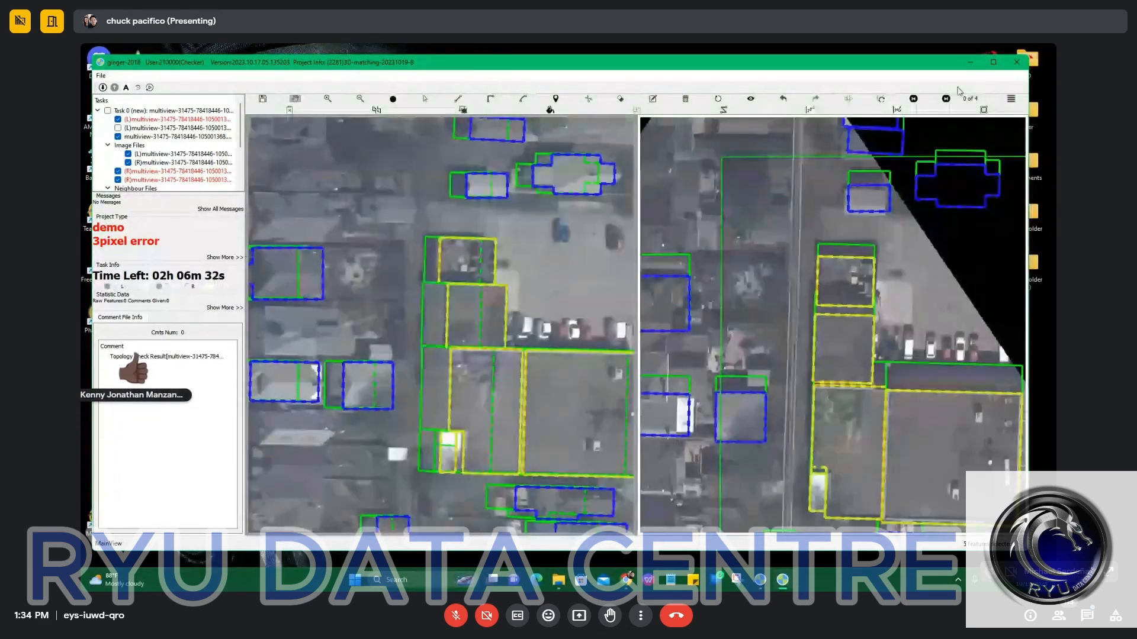
key("Right")
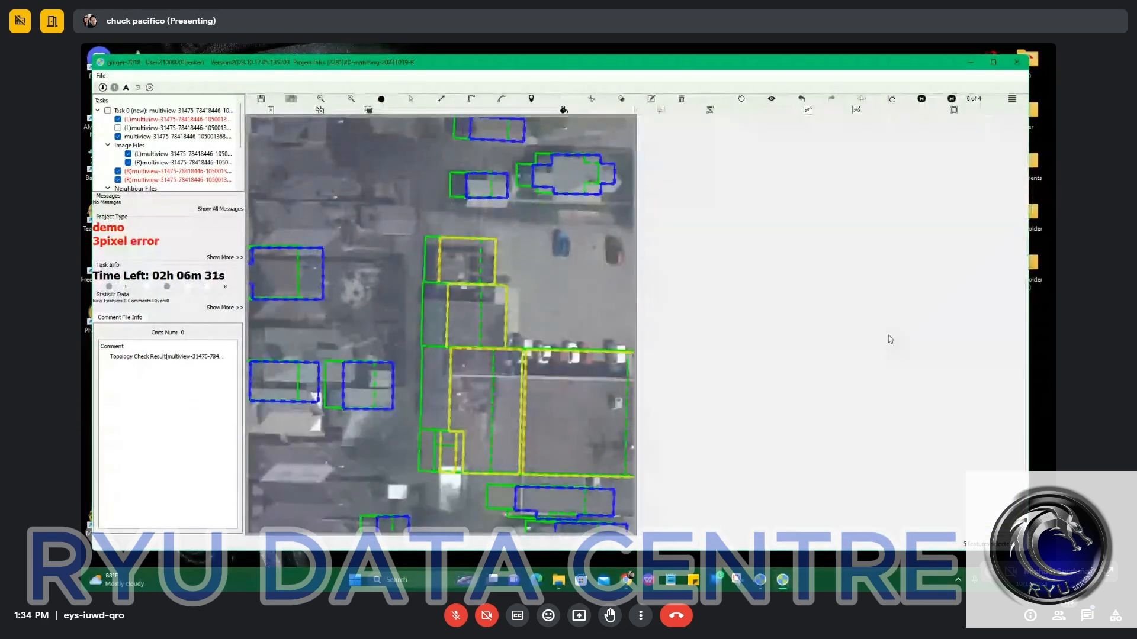
left_click_drag(876, 296, 845, 268)
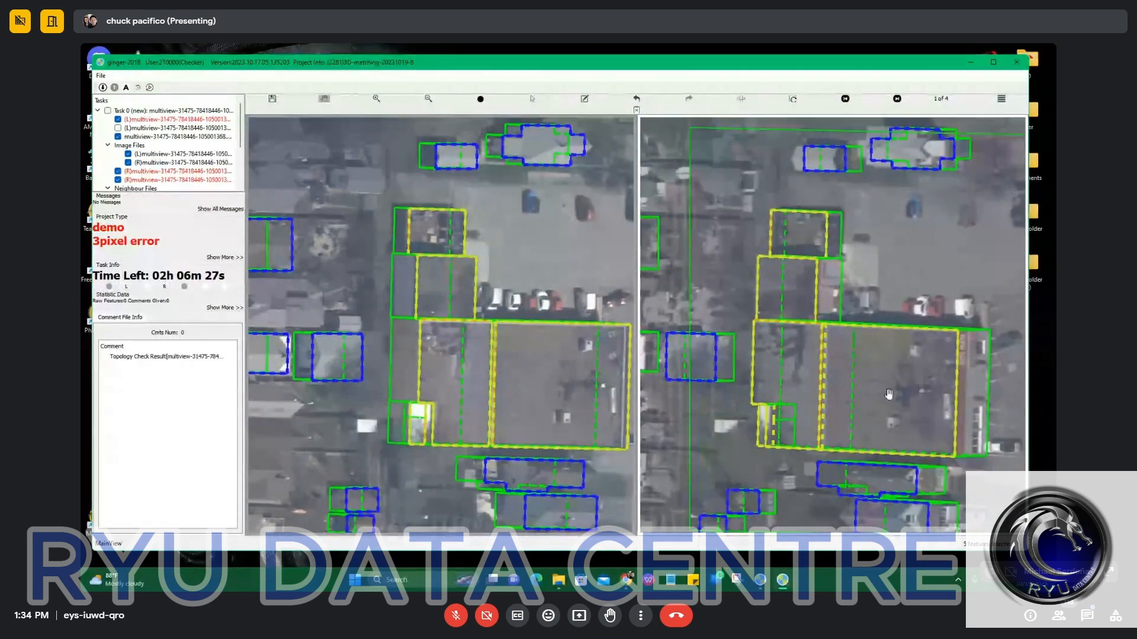
Request submission of the current matching task, answer the prompt and bring up the next multiview task.
scroll(888, 391, "down", 2)
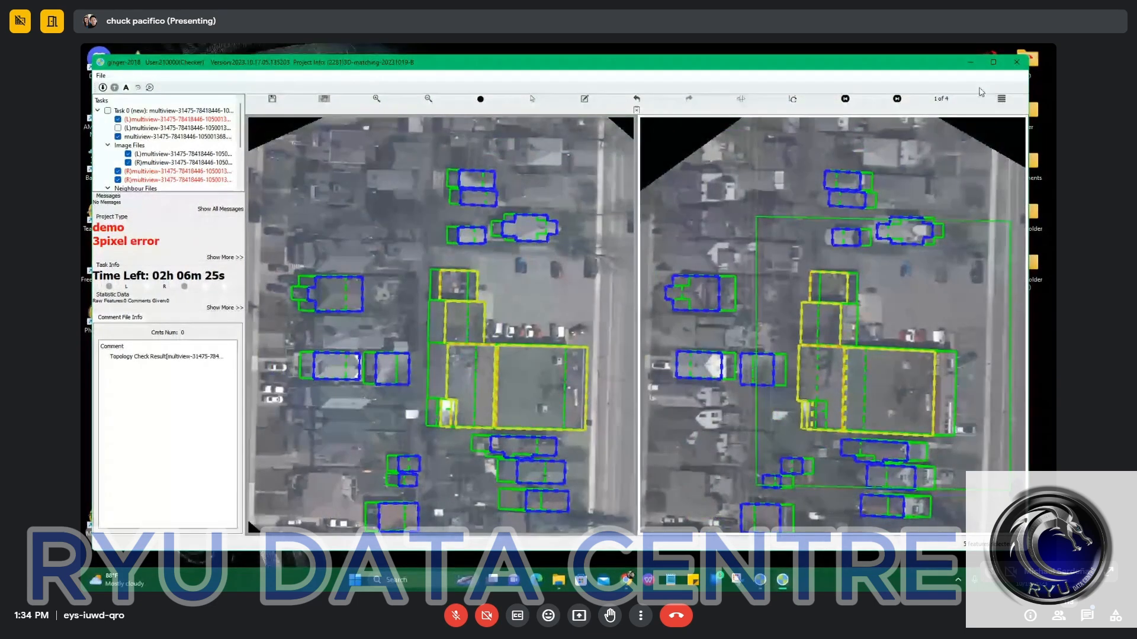
key("ctrl+s")
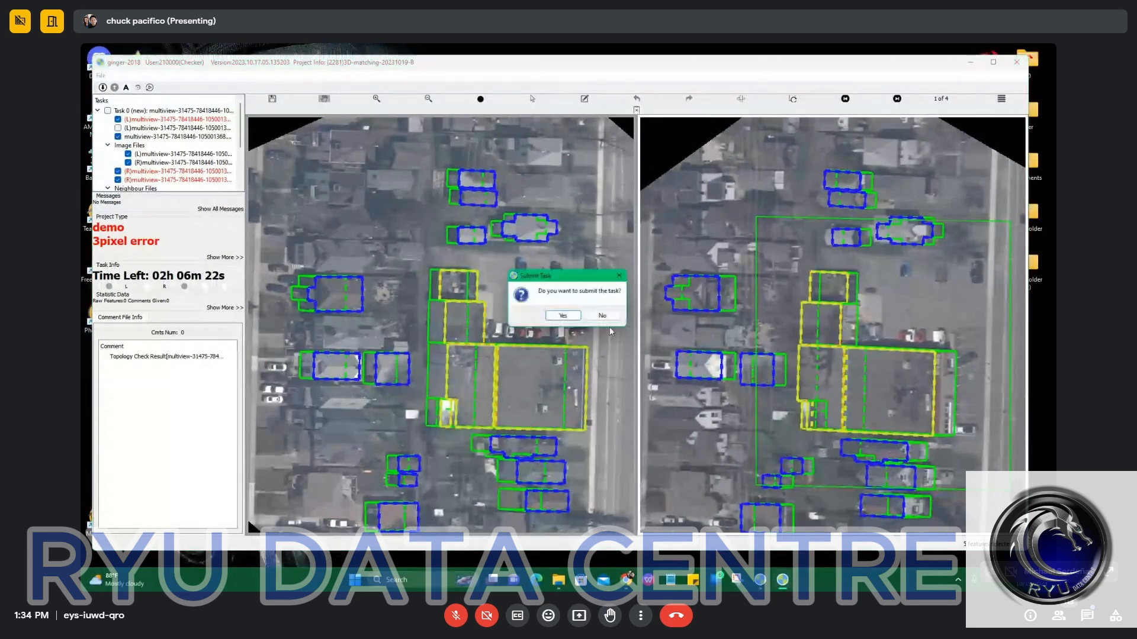
left_click(608, 324)
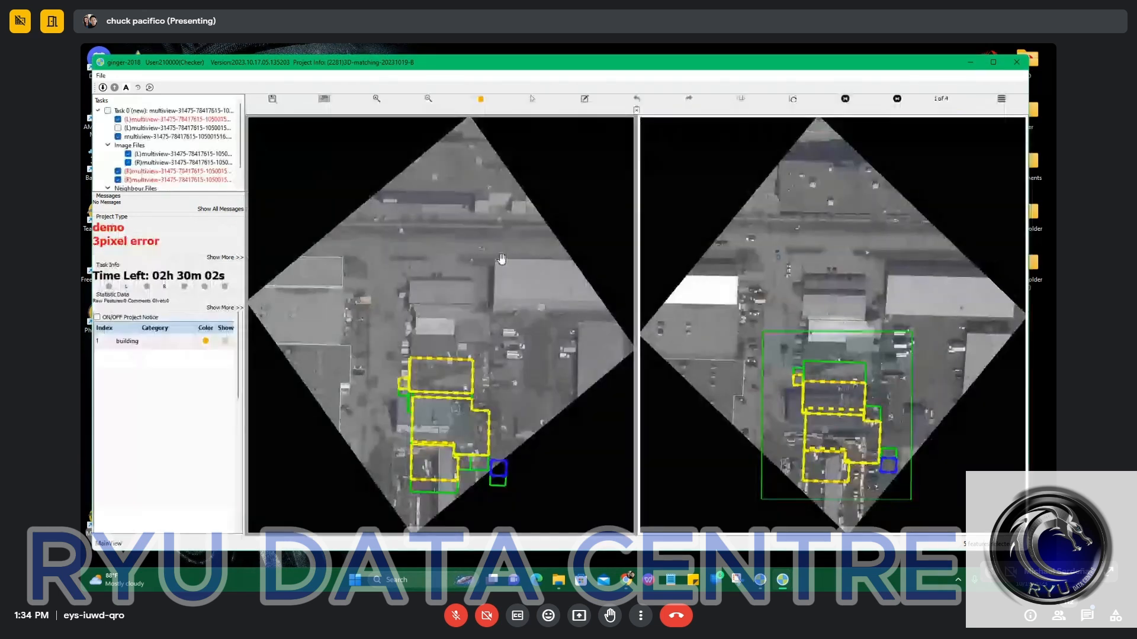
Delete the existing outlines of the central building group, keeping the small blue outline to its southeast.
scroll(455, 398, "down", 3)
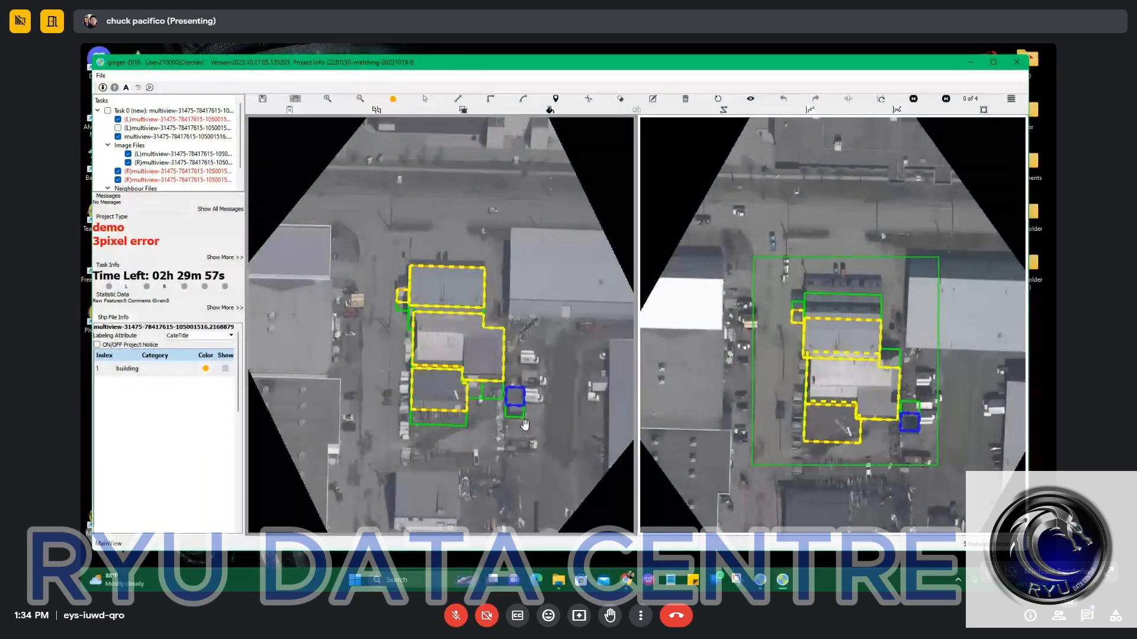
scroll(423, 332, "up", 5)
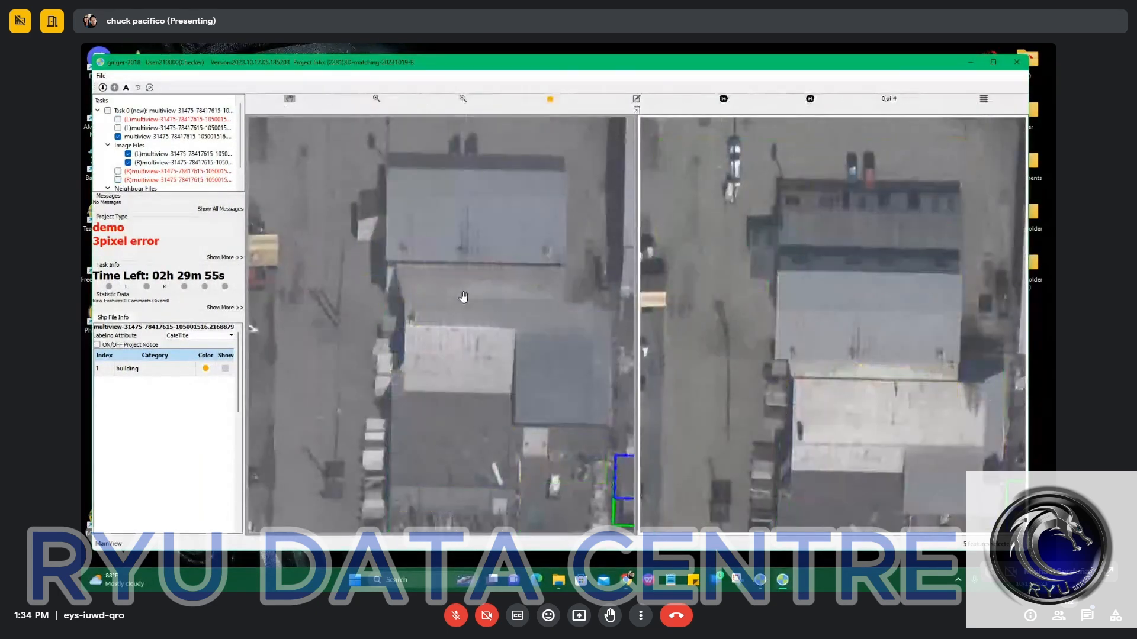
scroll(541, 459, "down", 2)
left_click_drag(374, 231, 544, 458)
key("Delete")
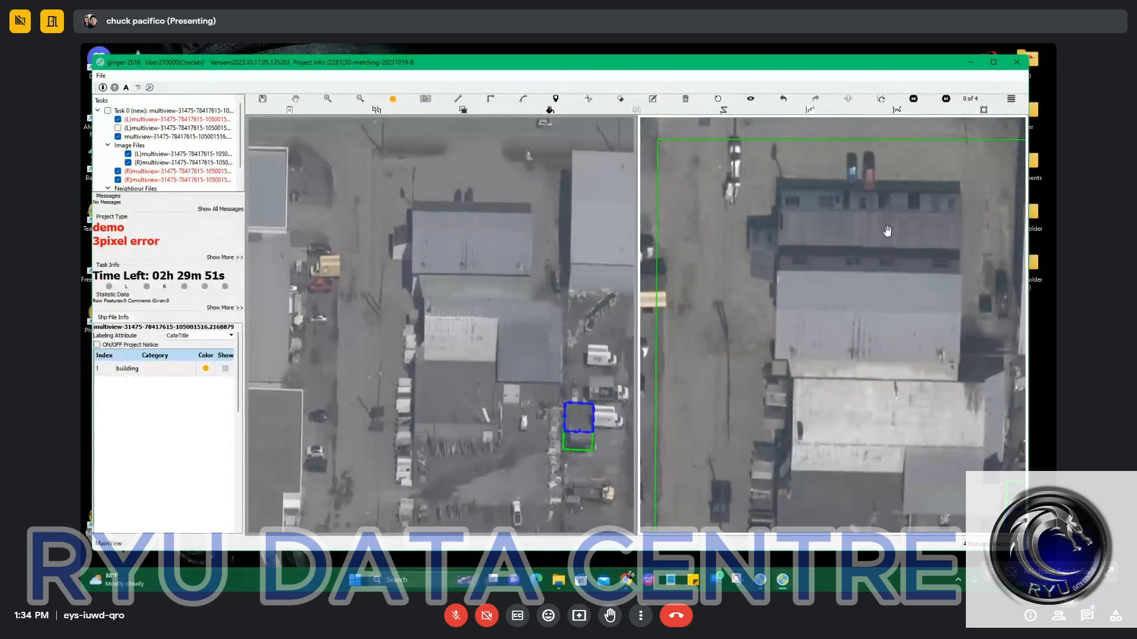
Examine the central building's roof sections and visible walls in both images with the outlines hidden and restored.
scroll(875, 232, "up", 1)
key("space")
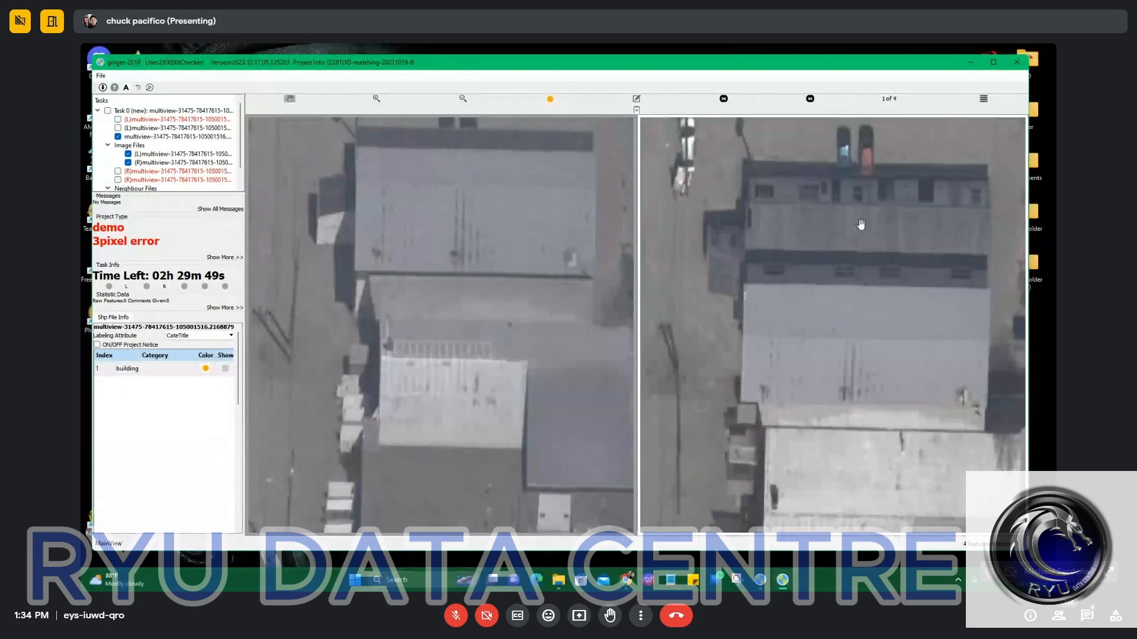
scroll(860, 224, "down", 2)
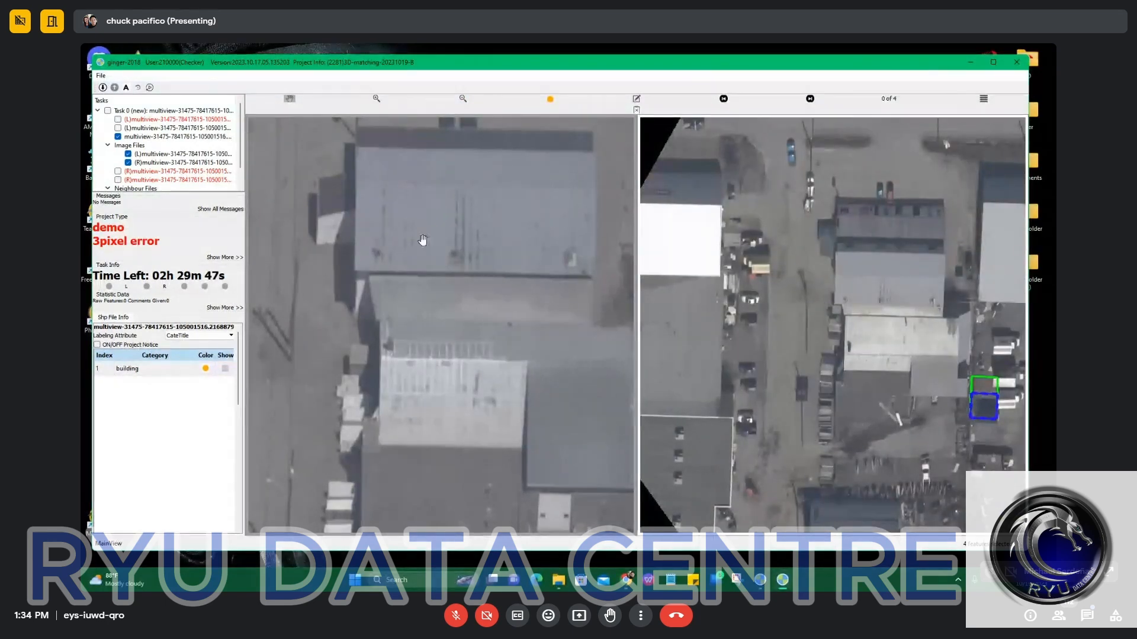
key("space")
scroll(436, 236, "down", 2)
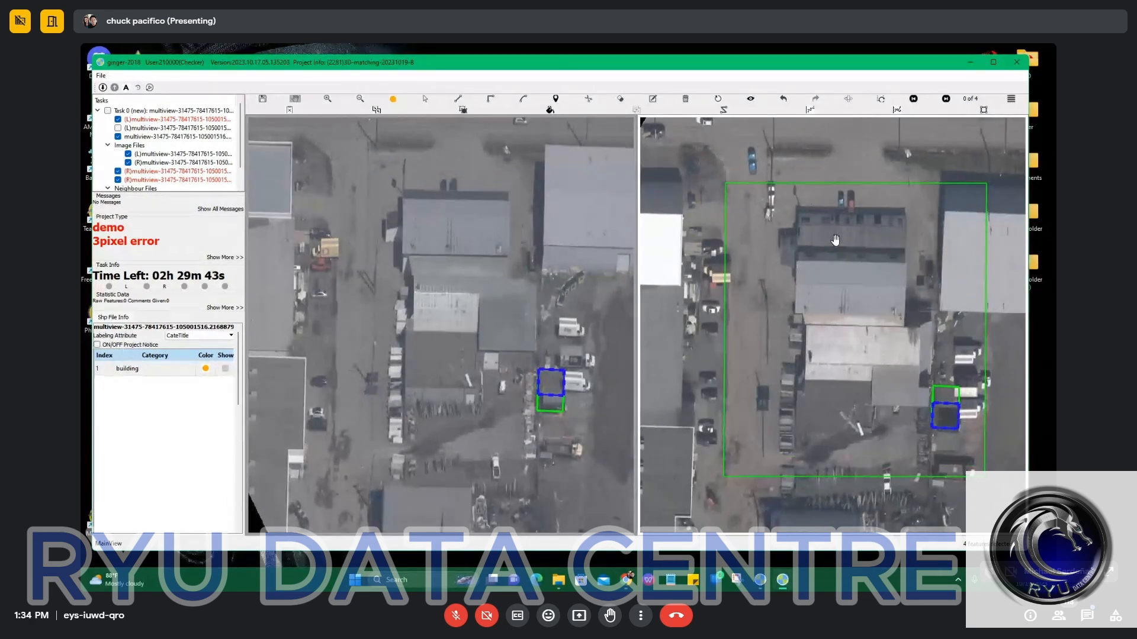
scroll(451, 186, "up", 3)
key("space")
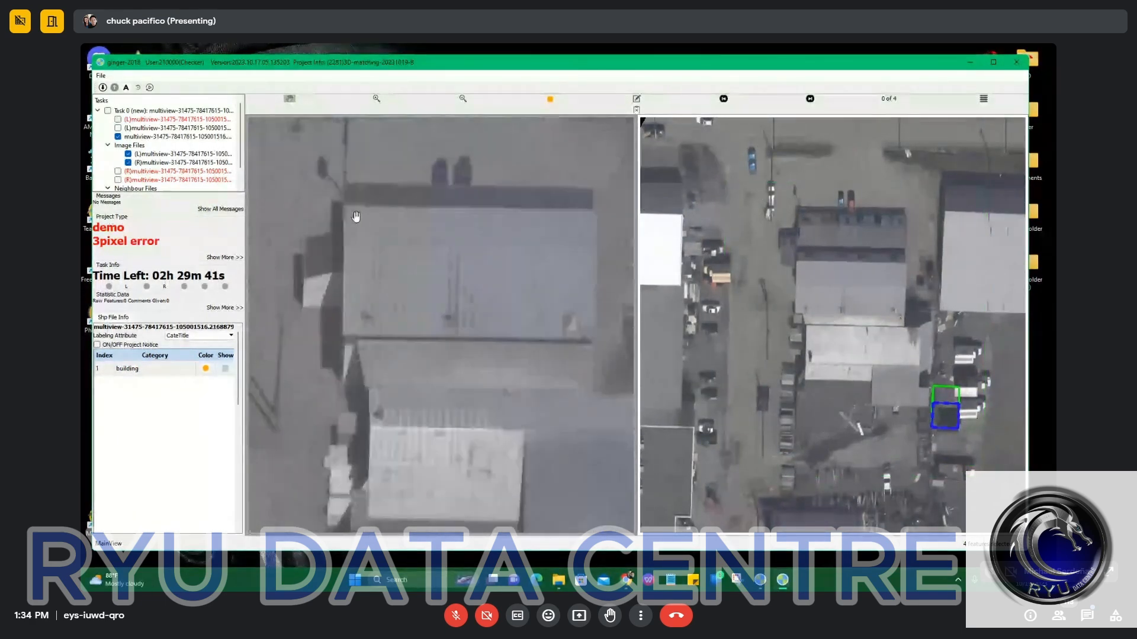
key("space")
Outline the northernmost grey roof of the central building with a rectangle in the left image.
key("r")
left_click(331, 202)
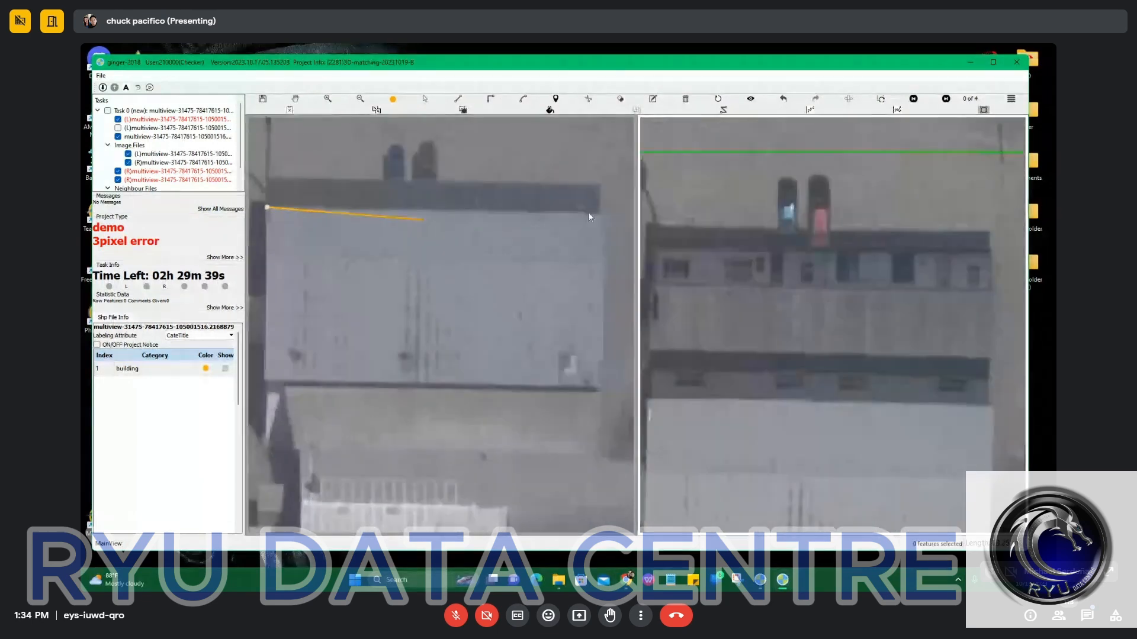
left_click(605, 213)
left_click(563, 390)
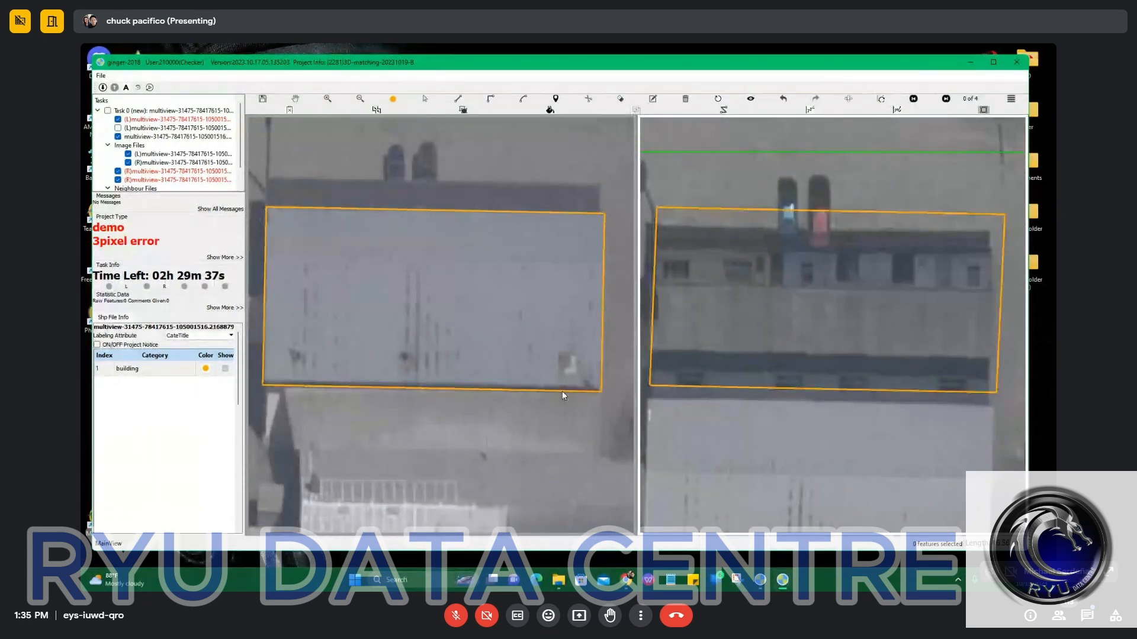
Shift the grey roof's outline south onto the same roof in the right image and set its ground footprint.
scroll(491, 348, "down", 2)
left_click_drag(481, 337, 533, 298)
key("space")
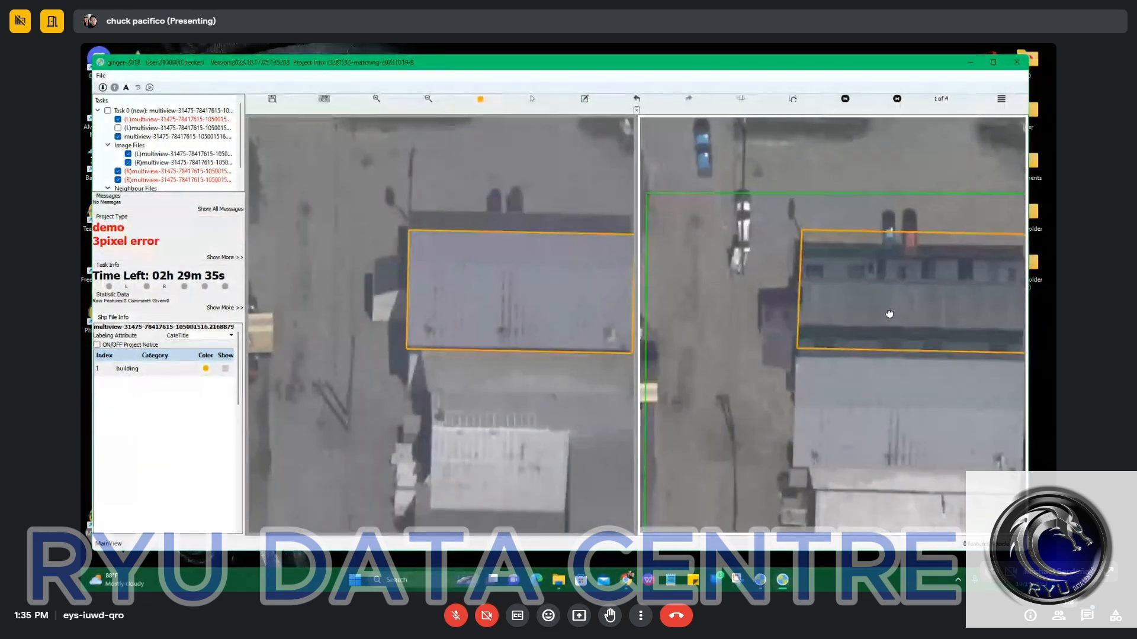
left_click_drag(890, 314, 858, 399)
scroll(383, 358, "up", 3)
left_click(380, 304)
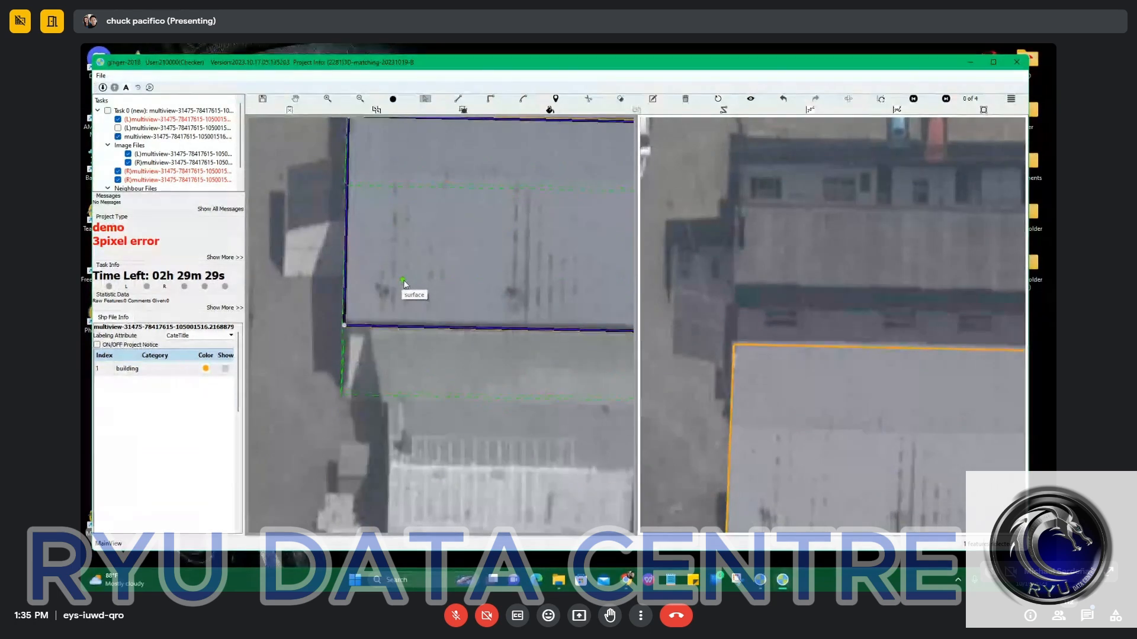
left_click(400, 283)
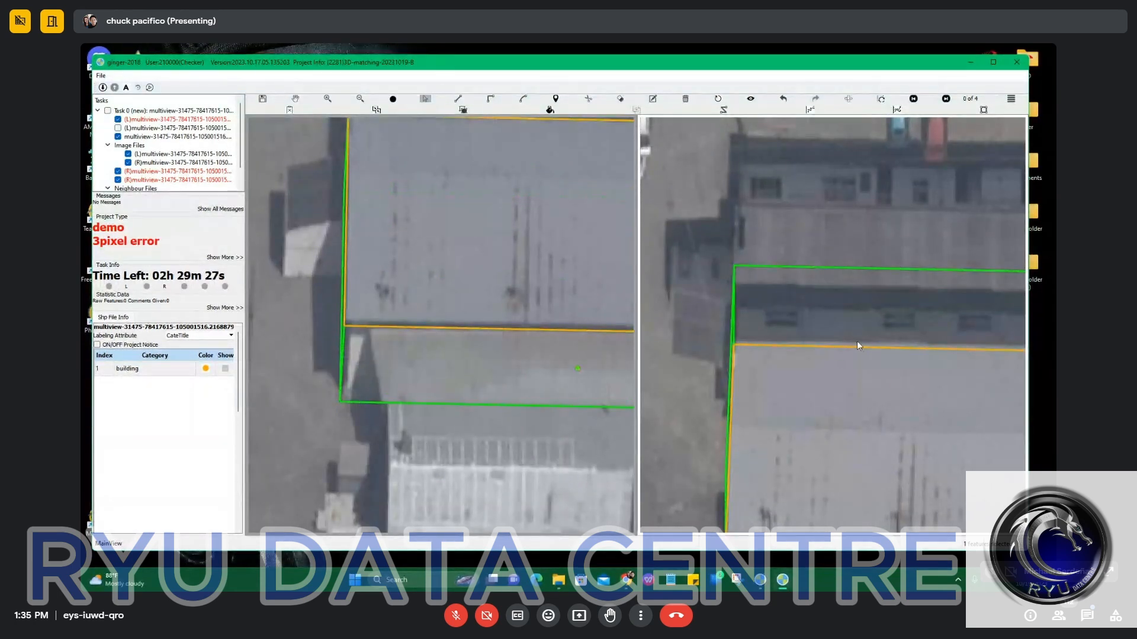
Check the grey roof's outline and ground footprint against the imagery in both images.
scroll(857, 341, "down", 1)
scroll(907, 321, "down", 1)
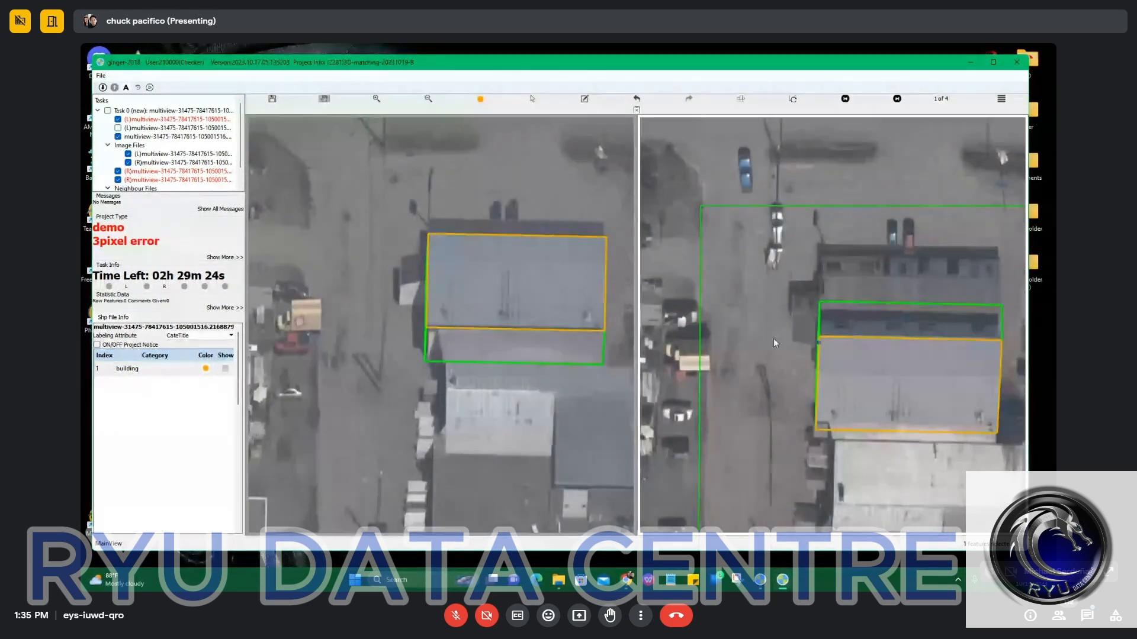
left_click(528, 265)
left_click_drag(852, 314, 815, 328)
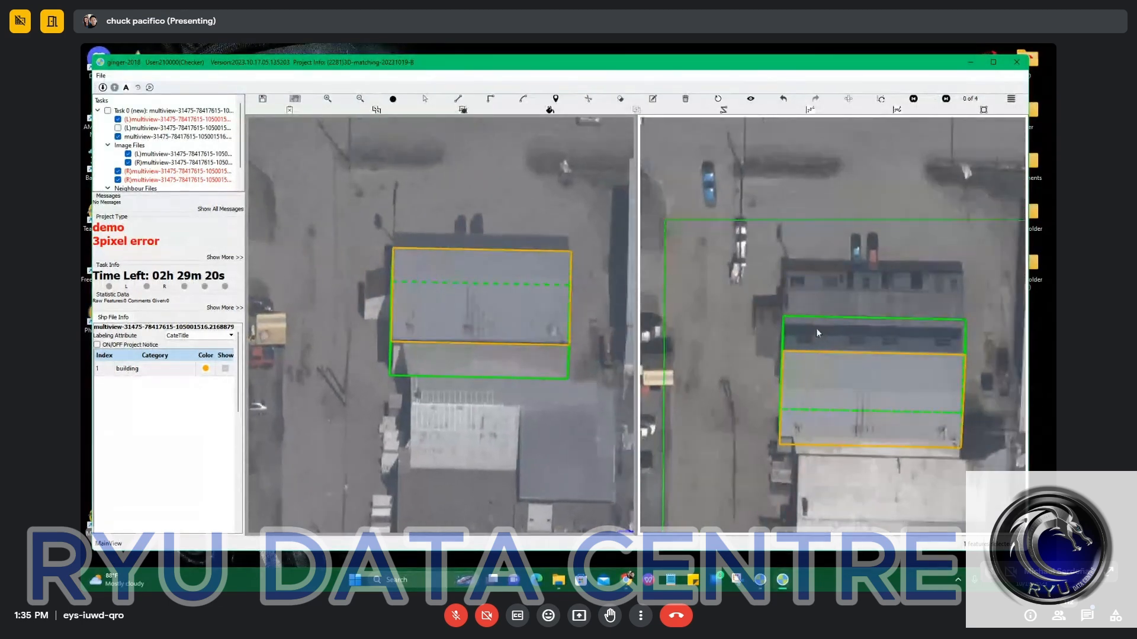
scroll(859, 302, "up", 2)
scroll(480, 302, "down", 1)
scroll(890, 292, "down", 1)
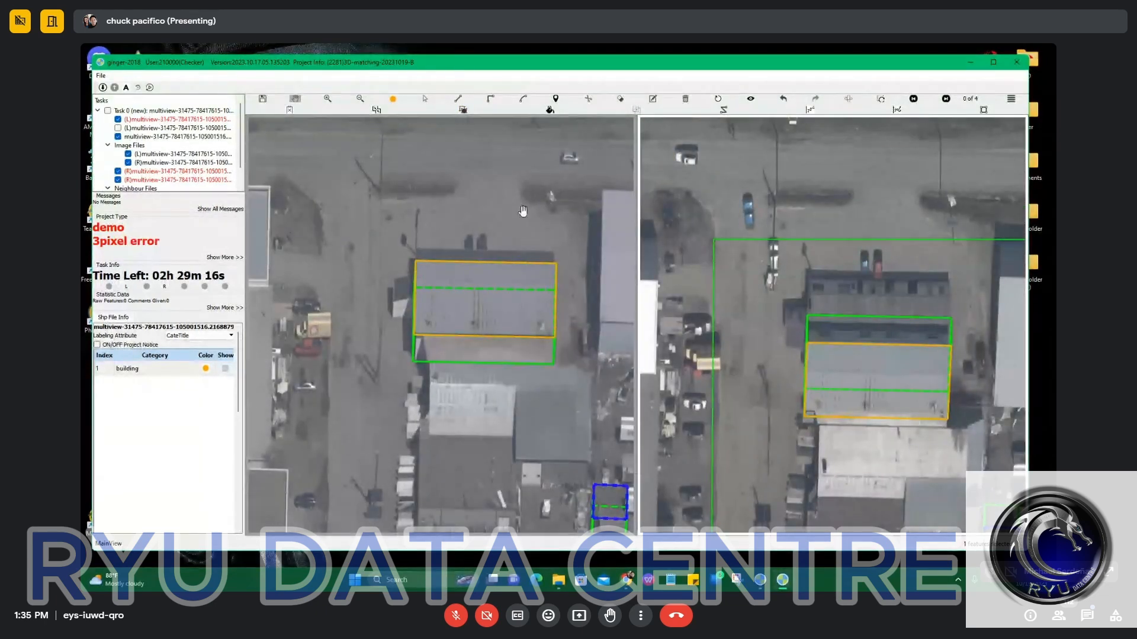
Swap the two images and outline the narrow roof strip north of the large grey roof with a rectangle in the left image.
left_click(849, 99)
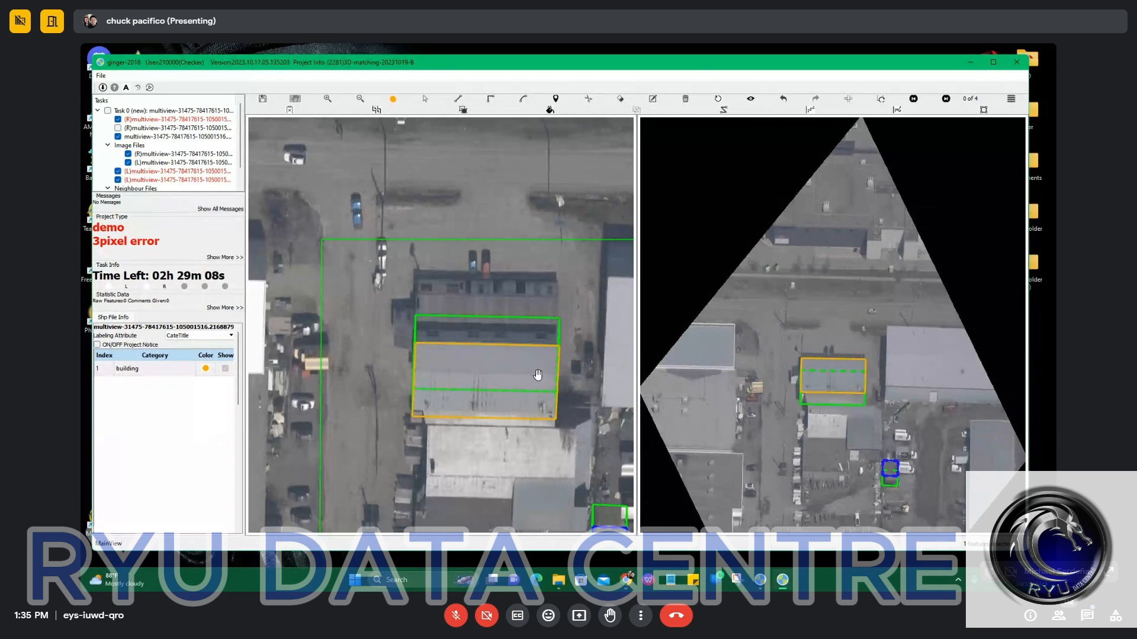
scroll(540, 377, "up", 3)
scroll(547, 349, "up", 3)
key("m")
left_click(571, 312)
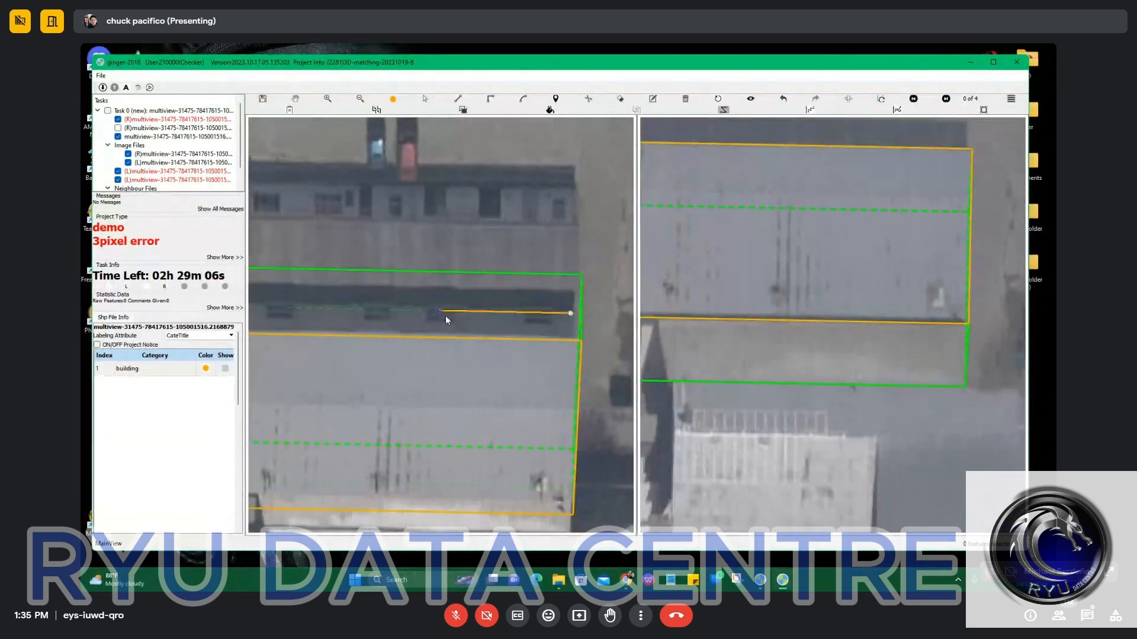
left_click_drag(374, 312, 515, 311)
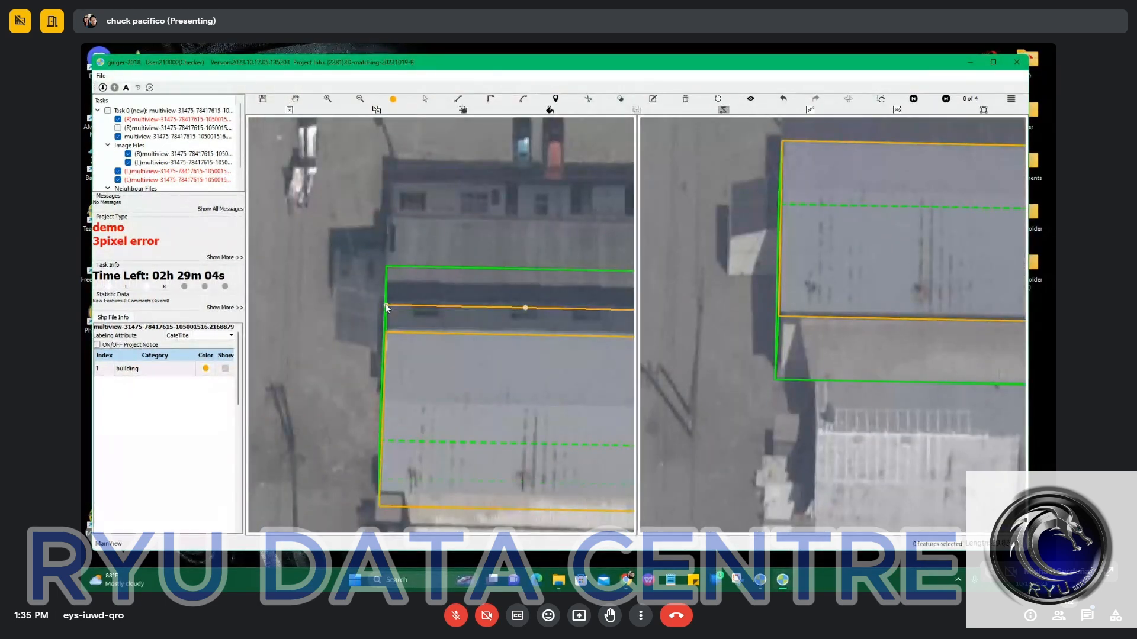
key("r")
left_click(391, 214)
left_click_drag(502, 242, 360, 274)
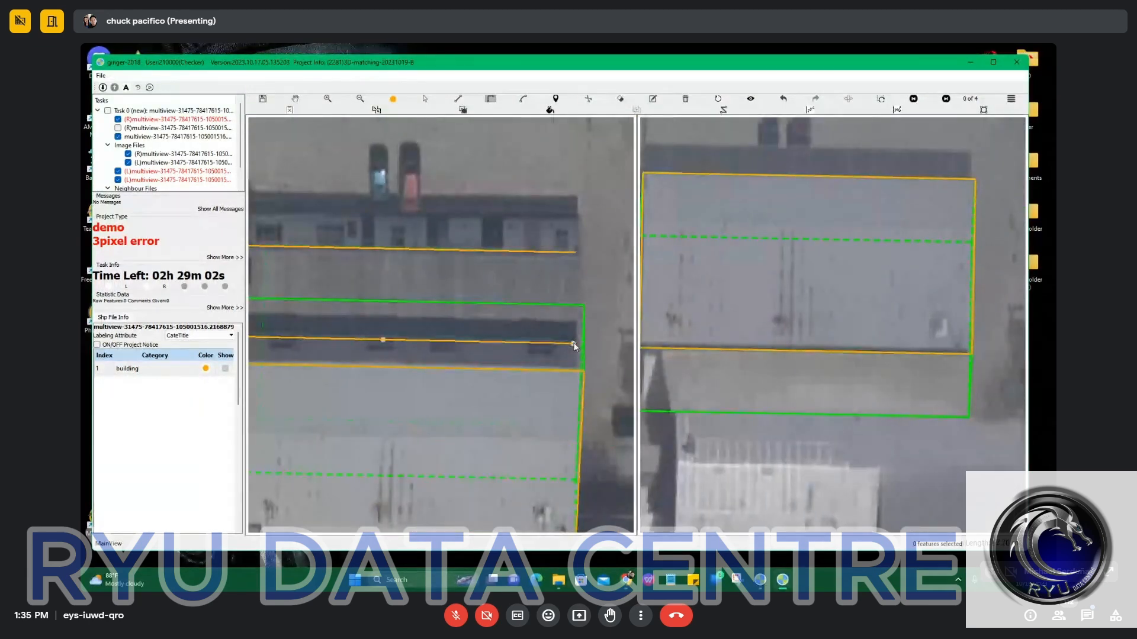
double_click(573, 343)
scroll(574, 353, "down", 2)
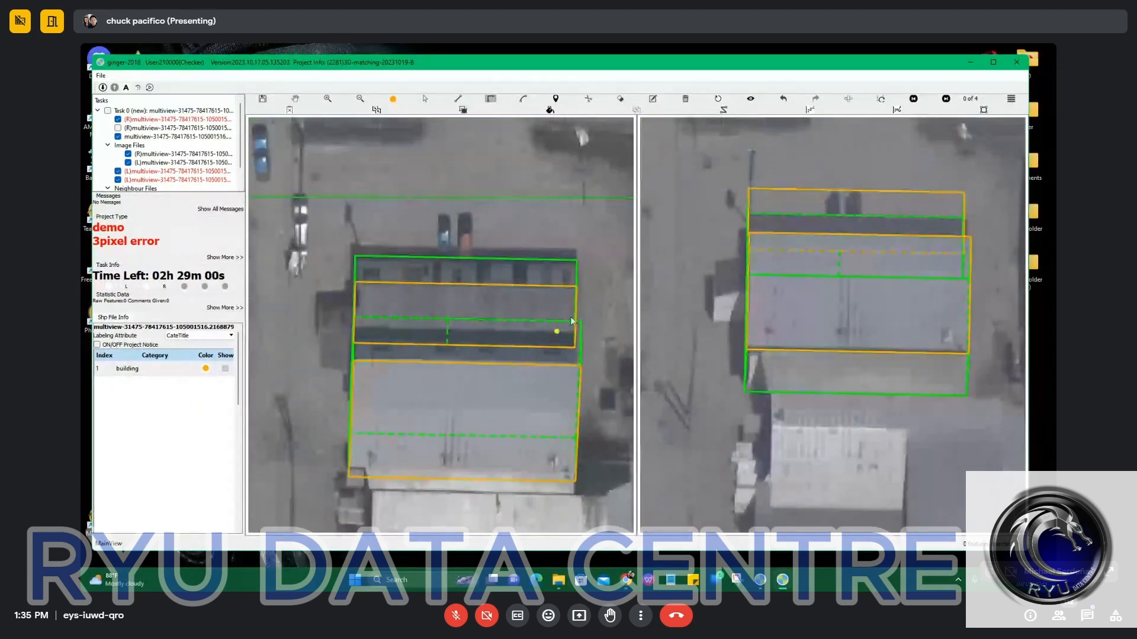
Fit the narrow strip's outline to its visible roof in the left image and reduce the offset of its ground footprint.
scroll(861, 204, "up", 2)
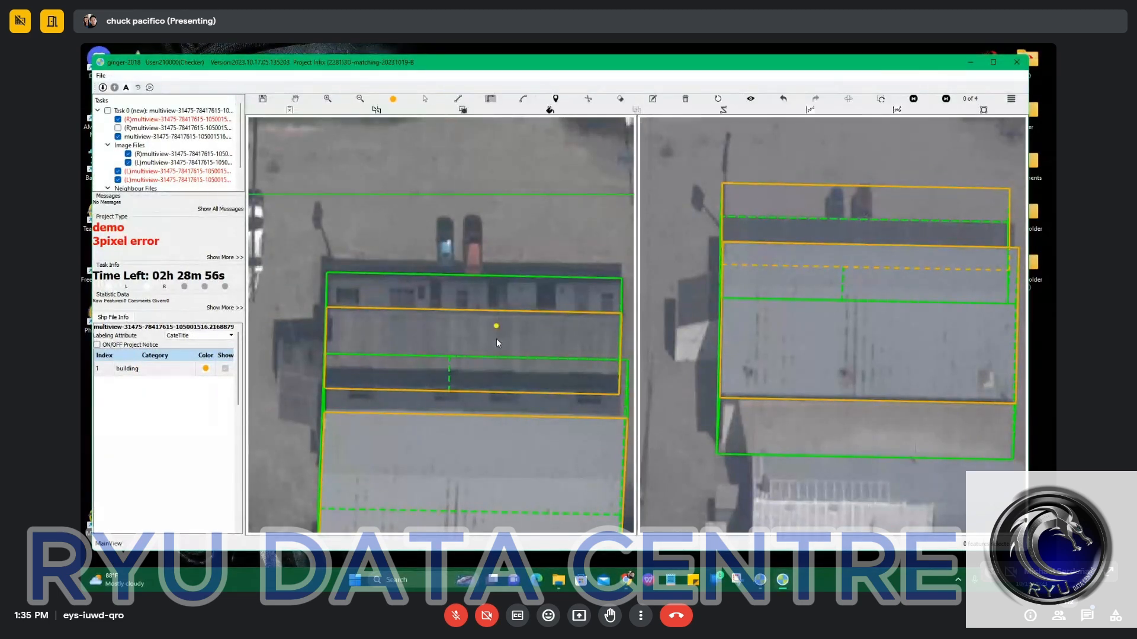
scroll(496, 336, "up", 1)
key("s")
left_click_drag(517, 308, 517, 306)
scroll(518, 307, "down", 5)
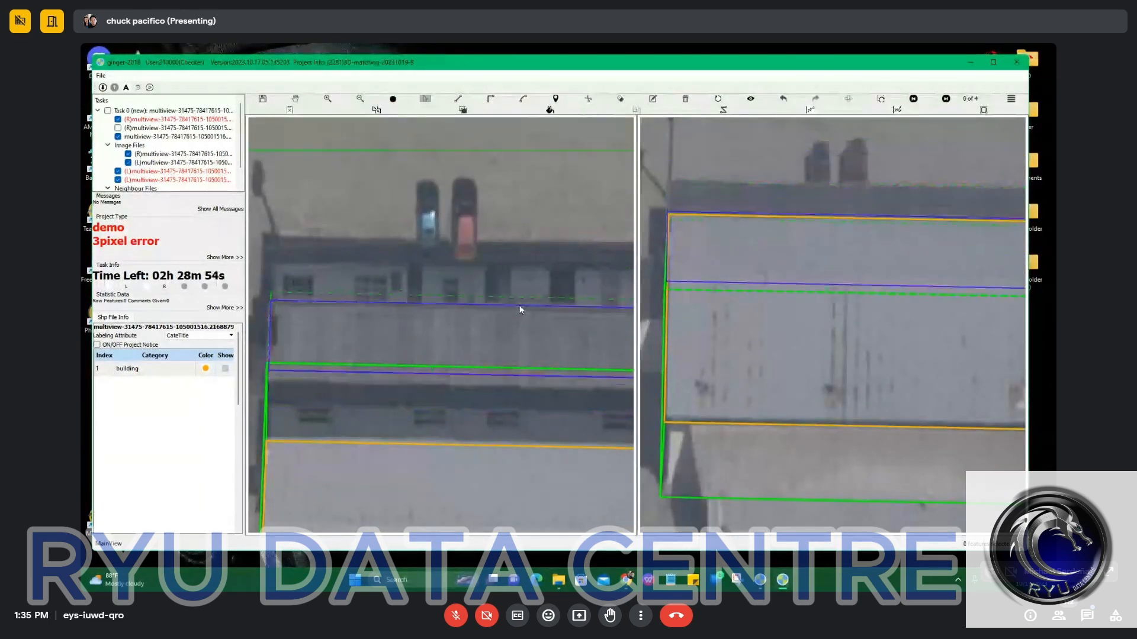
scroll(520, 305, "up", 3)
scroll(521, 306, "up", 4)
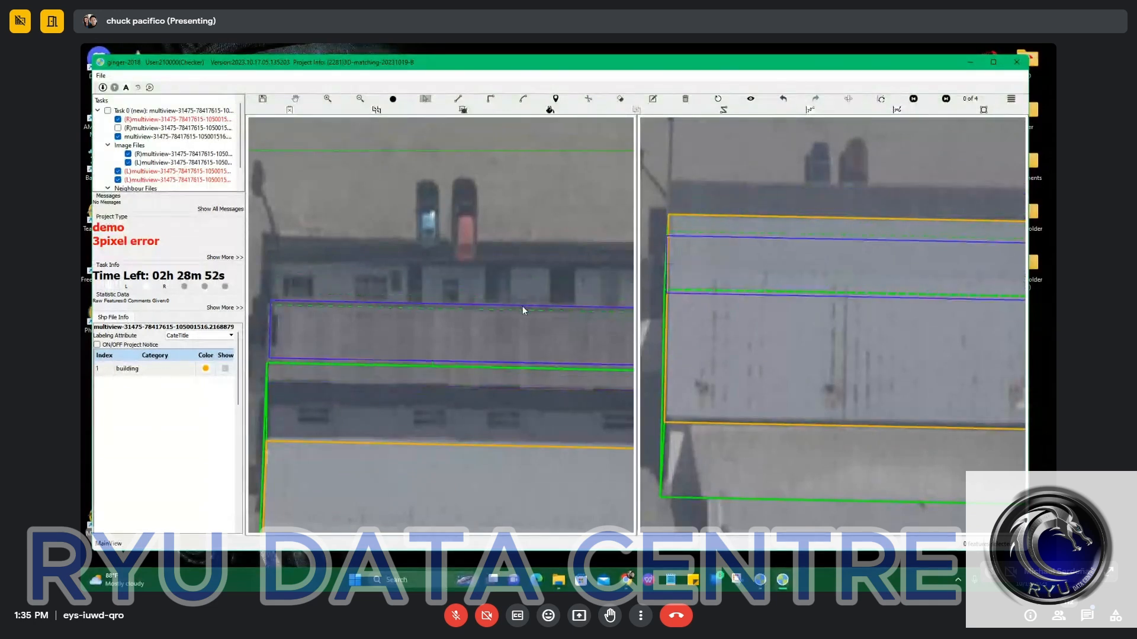
scroll(525, 305, "down", 4)
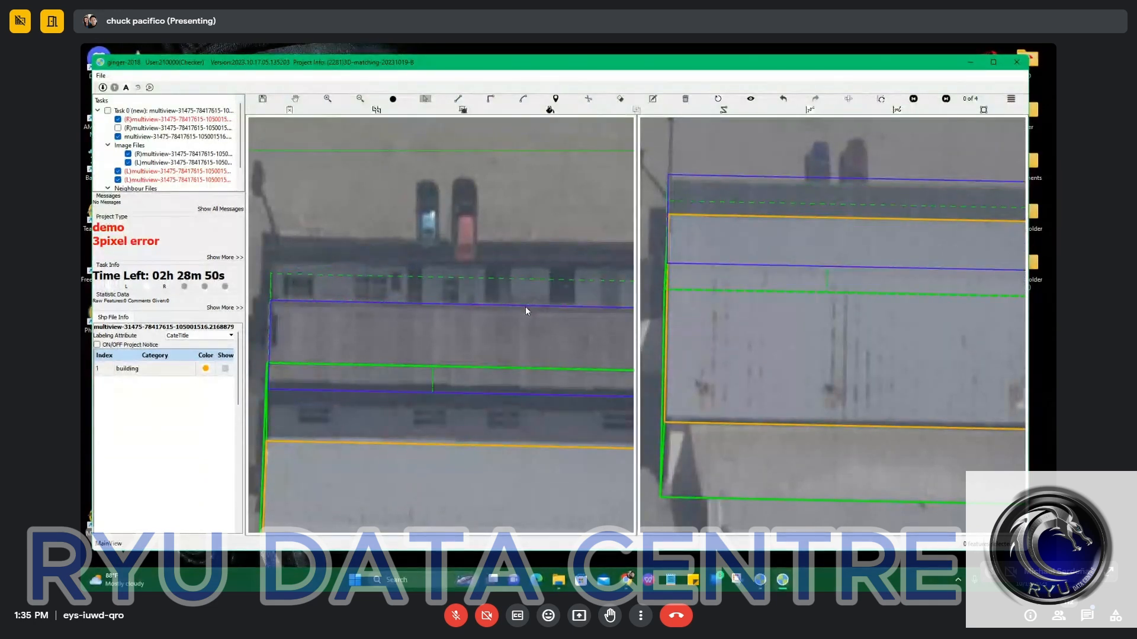
scroll(526, 306, "down", 2)
scroll(526, 307, "up", 3)
left_click(527, 307)
scroll(528, 306, "down", 2)
Bring the narrow strip's ground footprint closer to its roof outline in the right image.
left_click(985, 228)
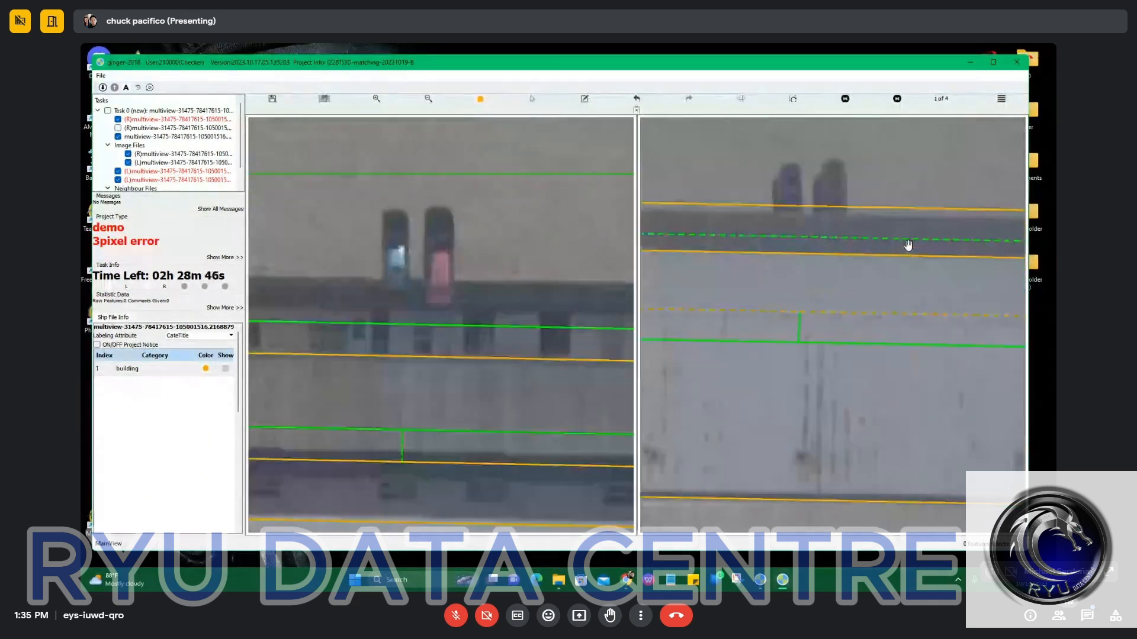
mouse_move(896, 221)
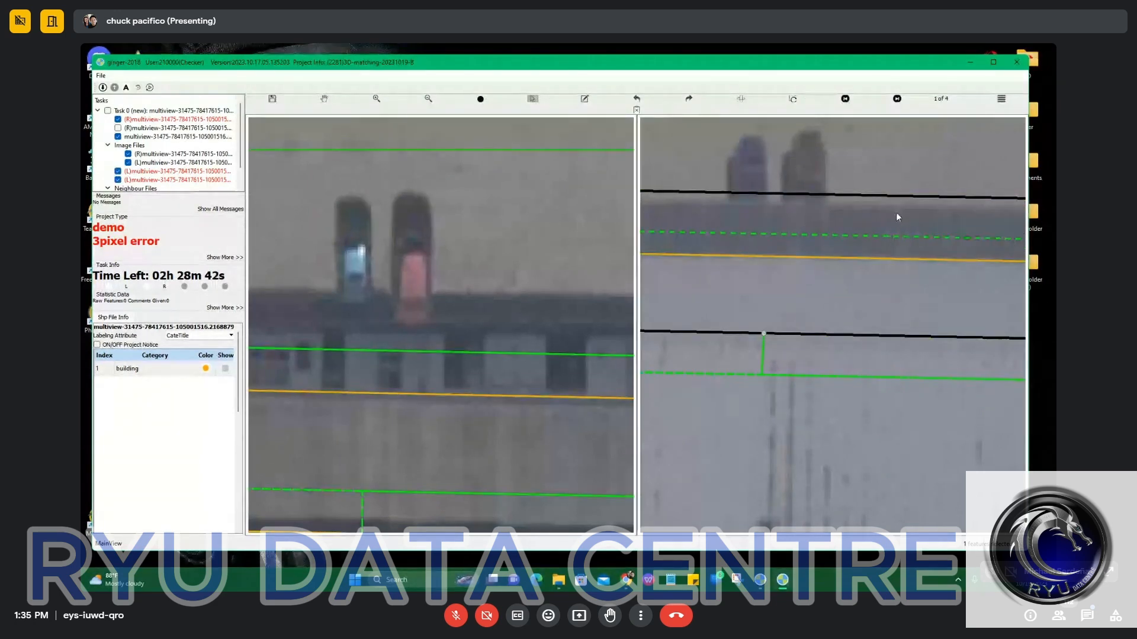
left_click(894, 215)
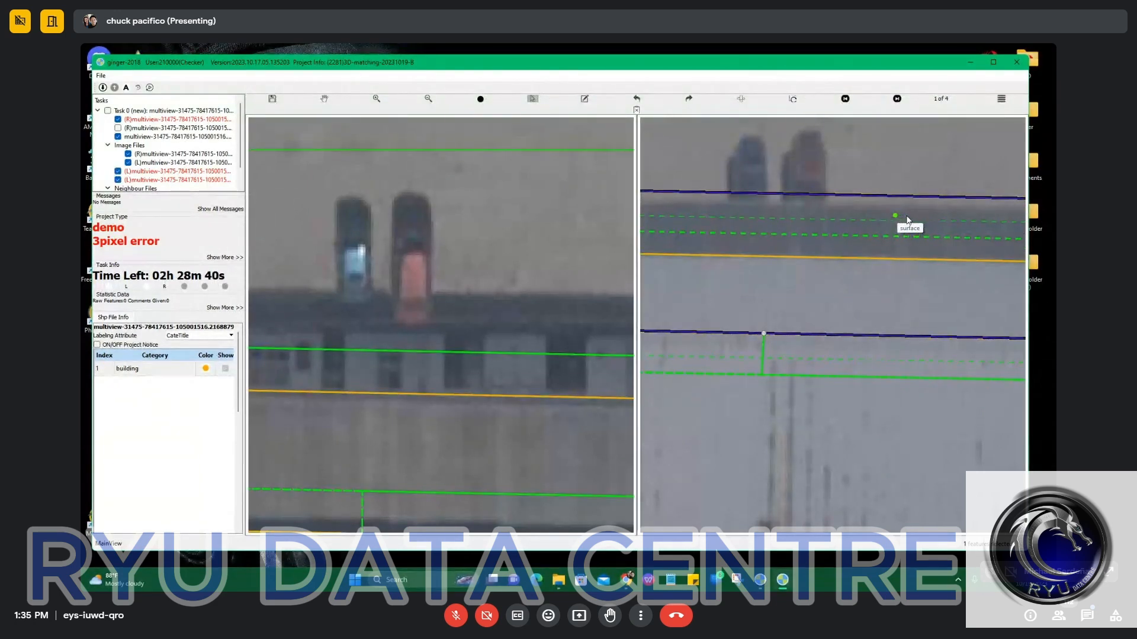
left_click(910, 219)
key("Escape")
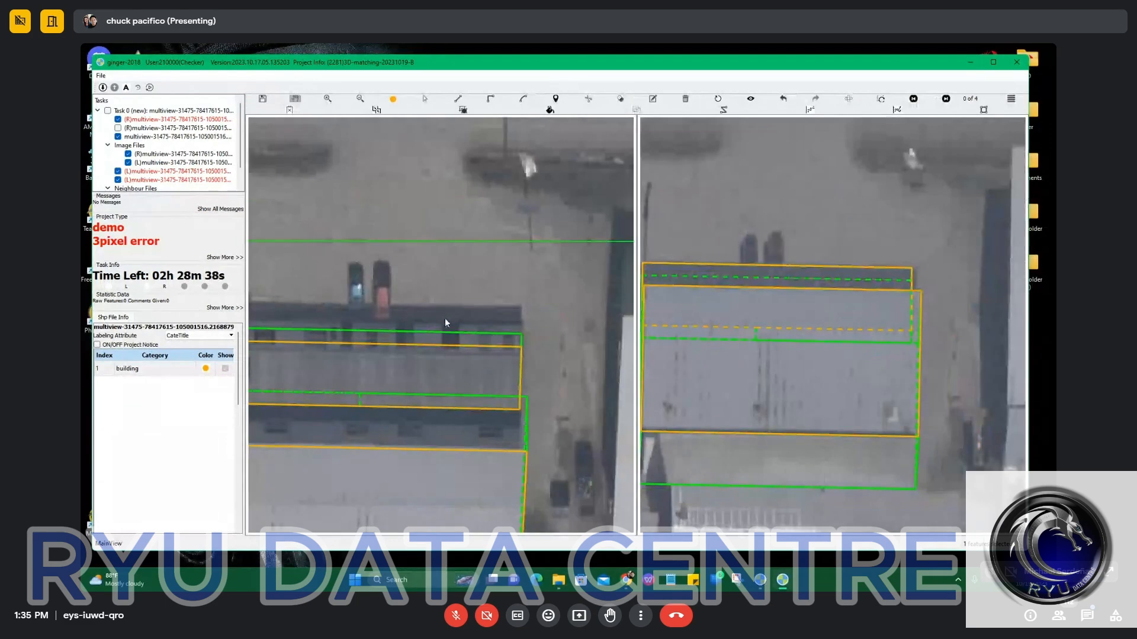
Recheck the narrow strip in the left image and fine-tune its roof position and footprint offset in the right image.
left_click_drag(438, 342, 541, 293)
scroll(459, 330, "up", 2)
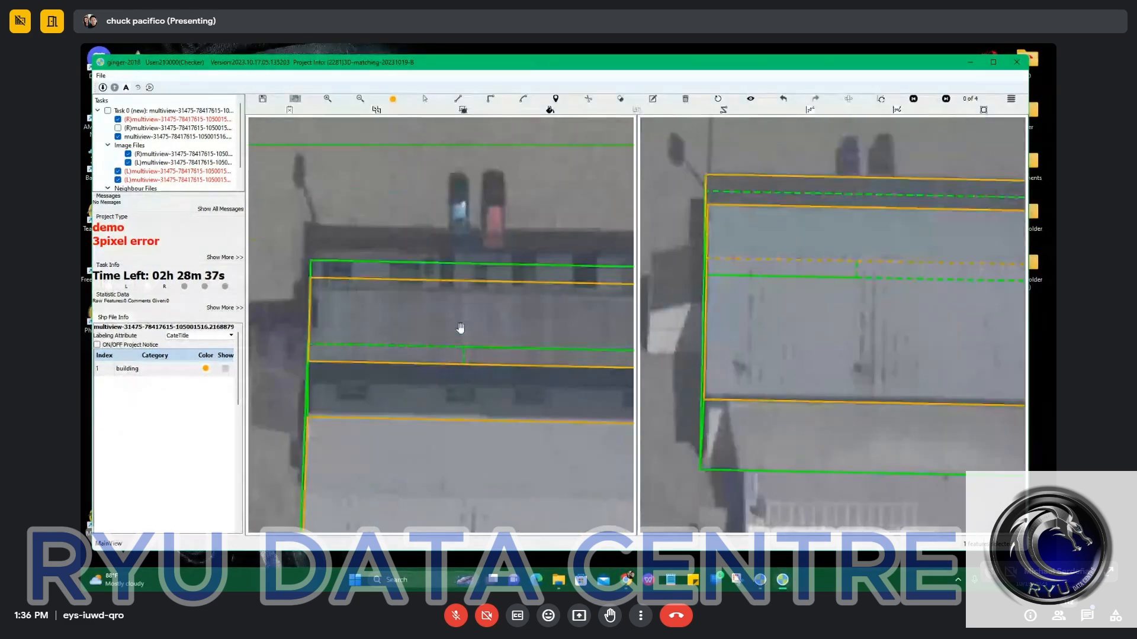
key("s")
left_click(492, 288)
key("Escape")
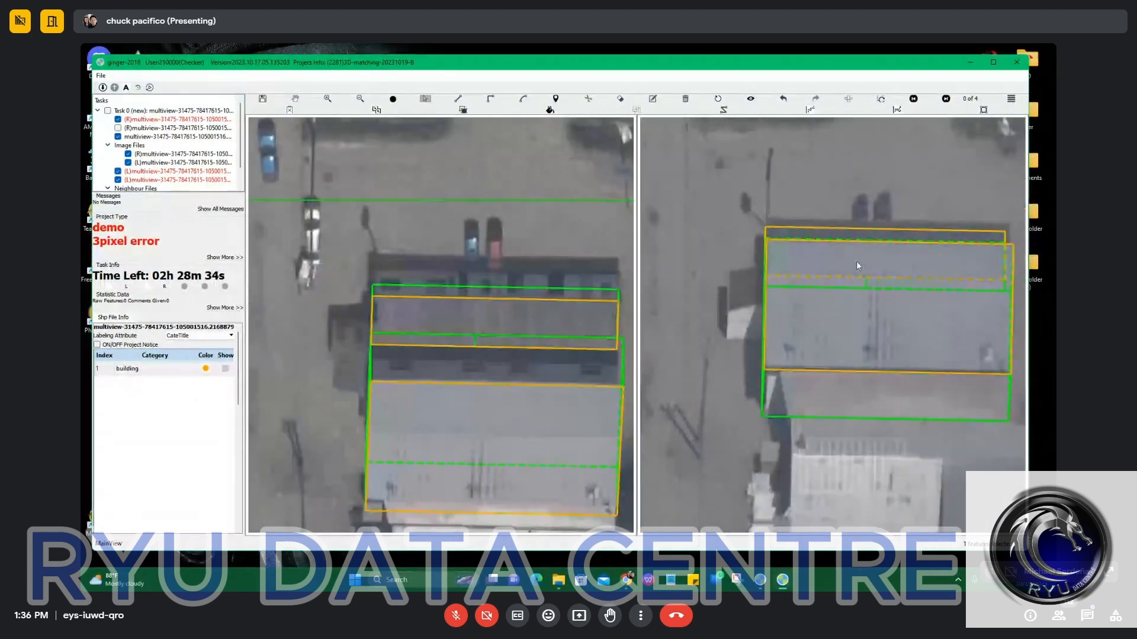
left_click(904, 223)
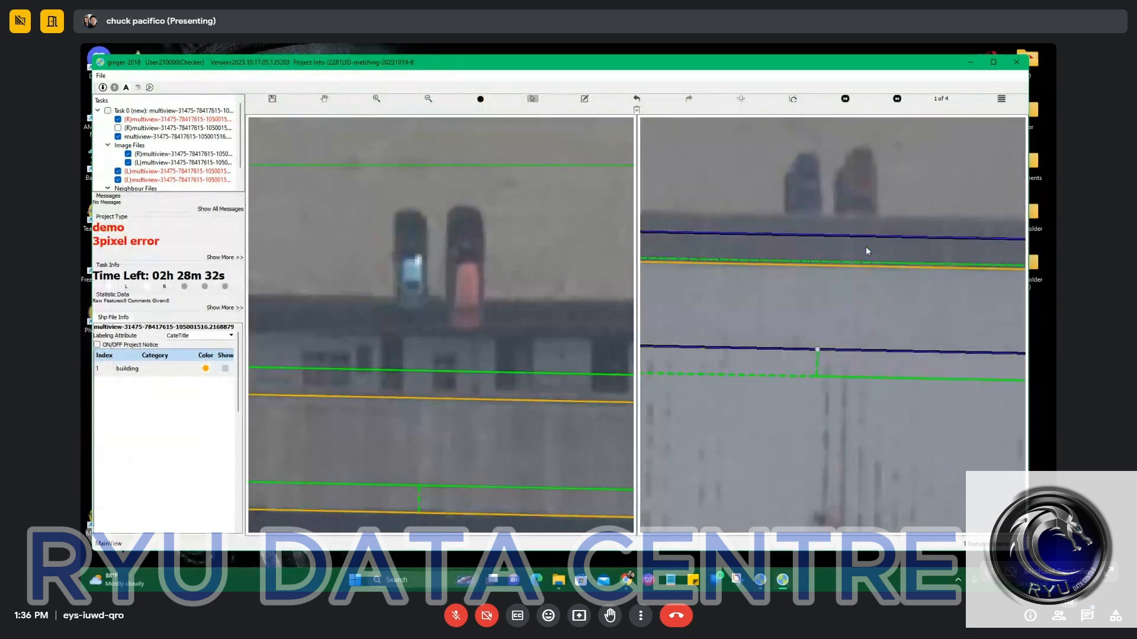
left_click_drag(870, 245, 875, 237)
key("Escape")
scroll(828, 269, "down", 3)
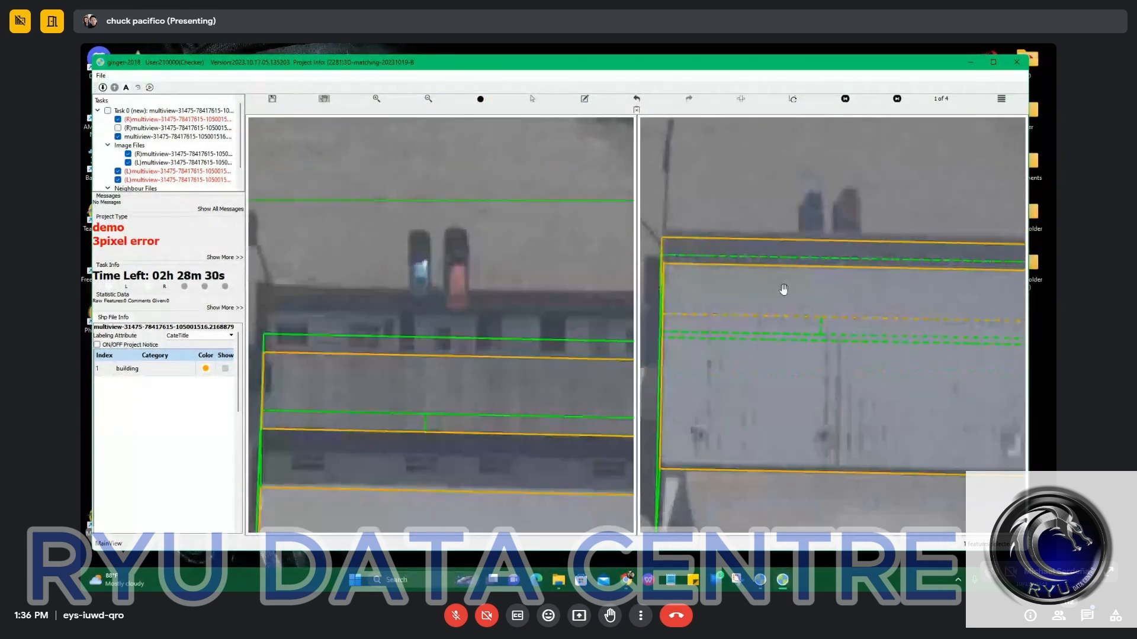
key("Escape")
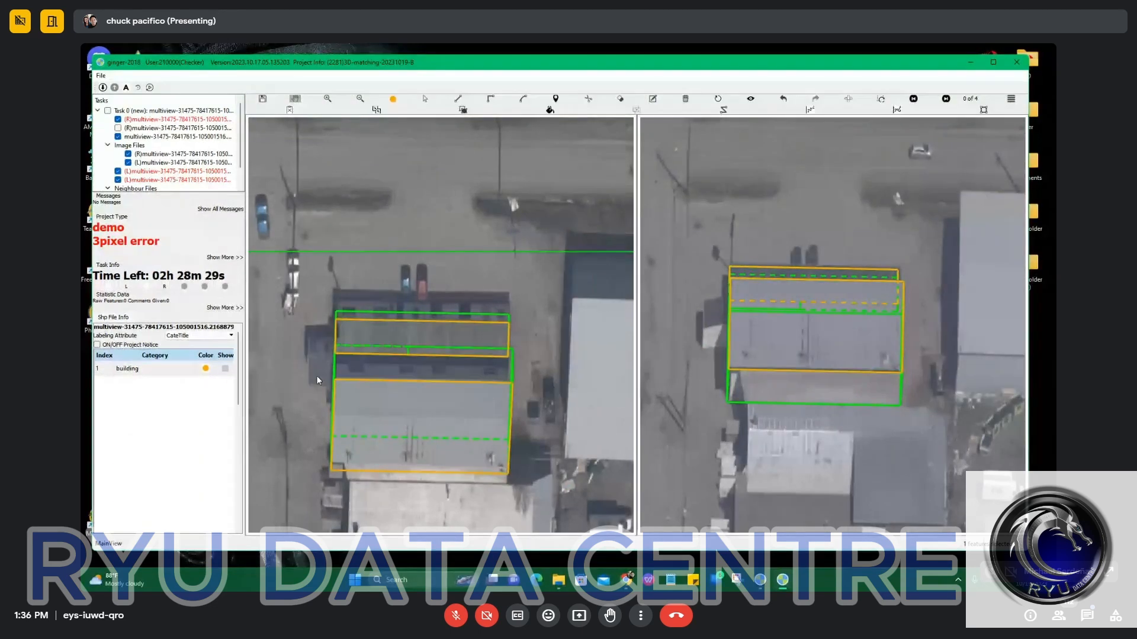
Outline the small annex on the building's west side with a rectangle in the left image.
scroll(316, 375, "up", 2)
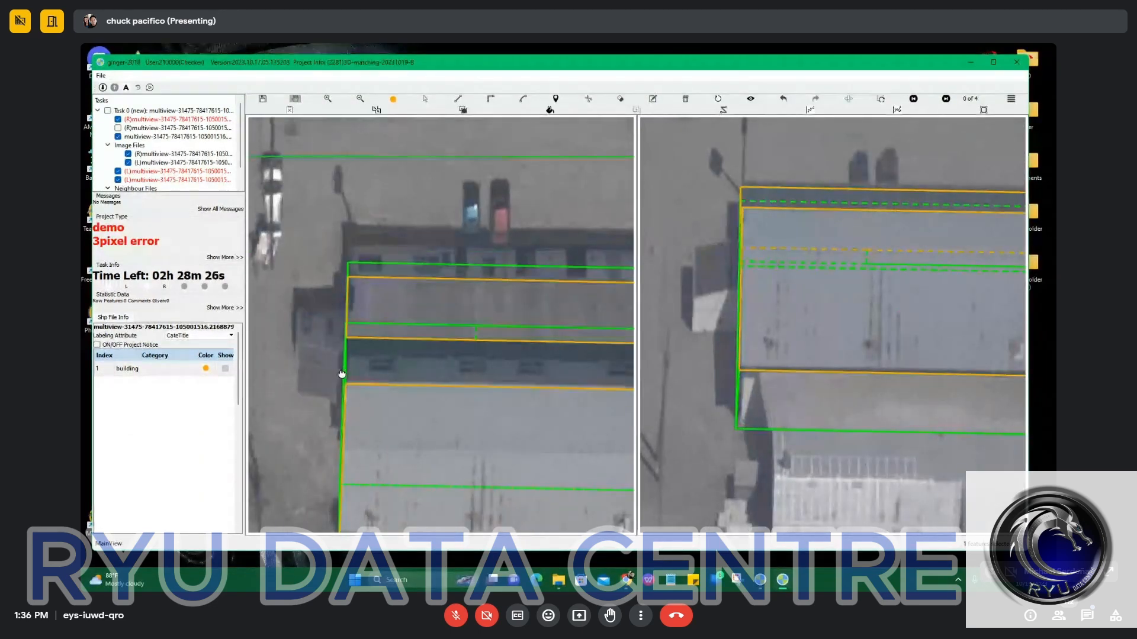
left_click_drag(339, 375, 460, 307)
scroll(459, 307, "up", 2)
key("s")
left_click(474, 289)
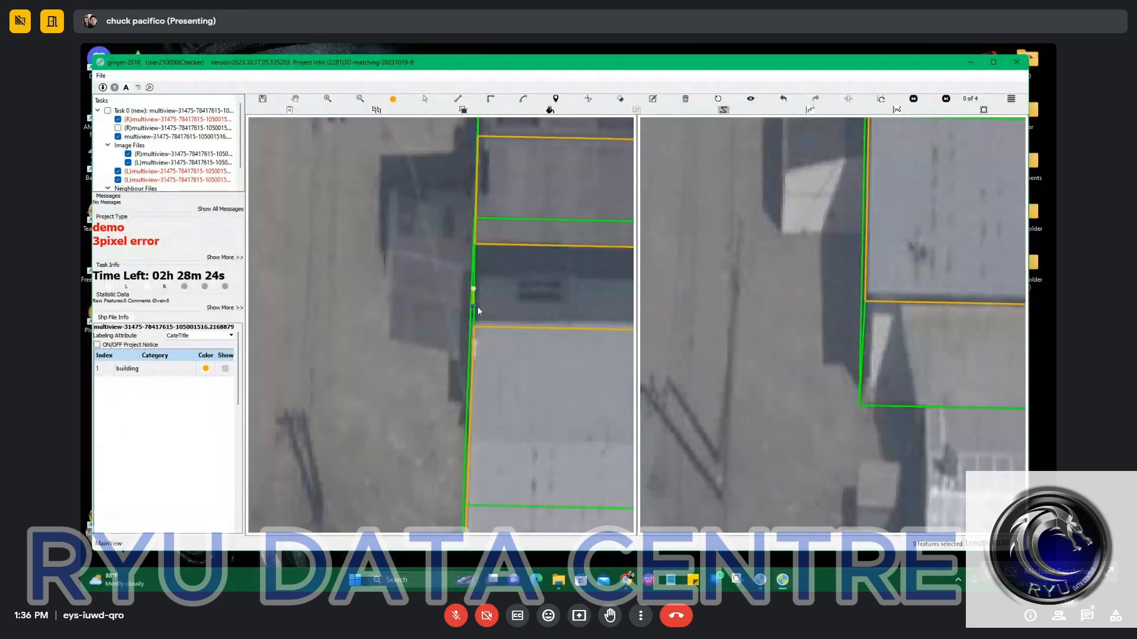
left_click(474, 310)
left_click(472, 367)
left_click(380, 363)
double_click(475, 289)
Adjust the west annex's roof outline and ground footprint to match the annex in both images.
key("v")
left_click_drag(415, 287, 427, 241)
left_click_drag(415, 363, 428, 341)
scroll(413, 240, "up", 3)
left_click_drag(413, 262, 444, 294)
scroll(445, 304, "down", 3)
key("h")
left_click(435, 309)
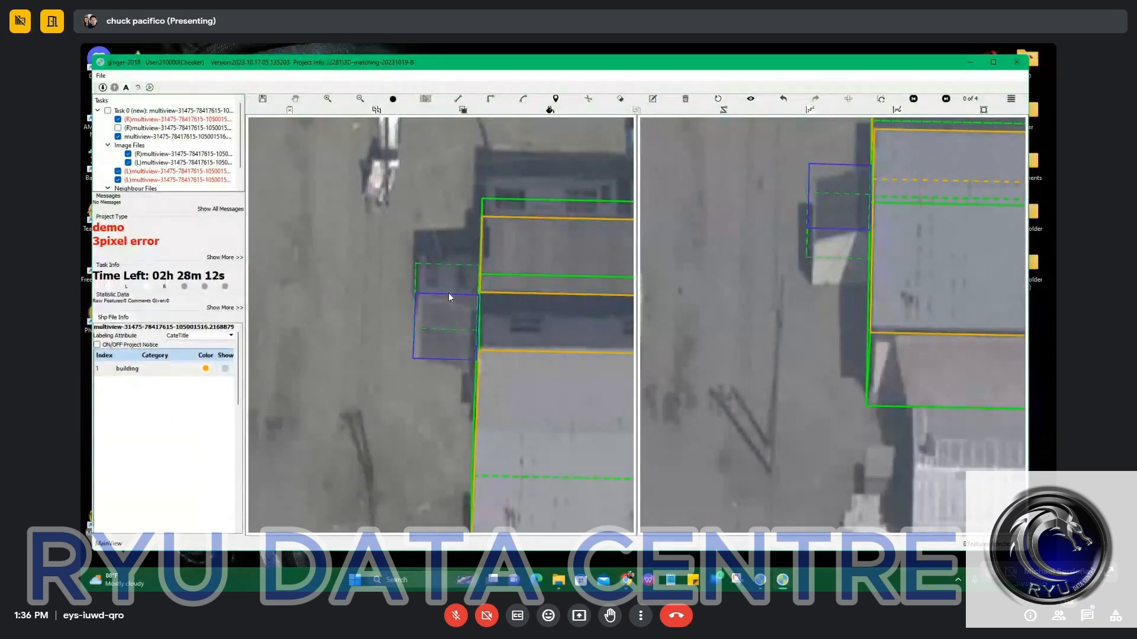
key("Down")
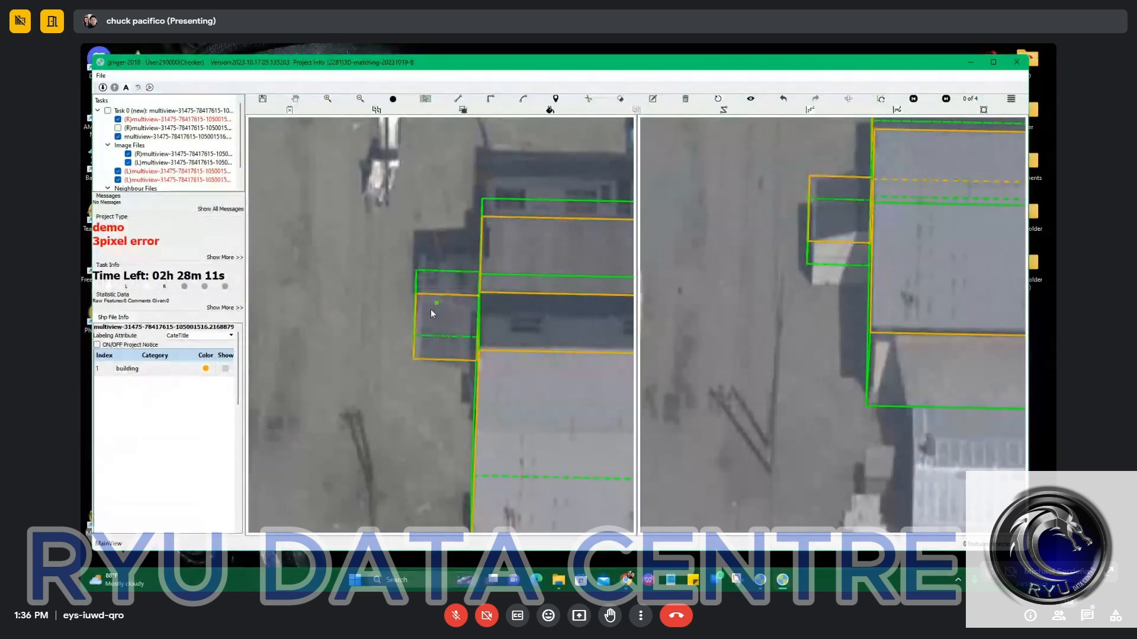
scroll(431, 309, "up", 2)
left_click(431, 315)
left_click_drag(431, 314, 434, 316)
scroll(492, 332, "down", 5)
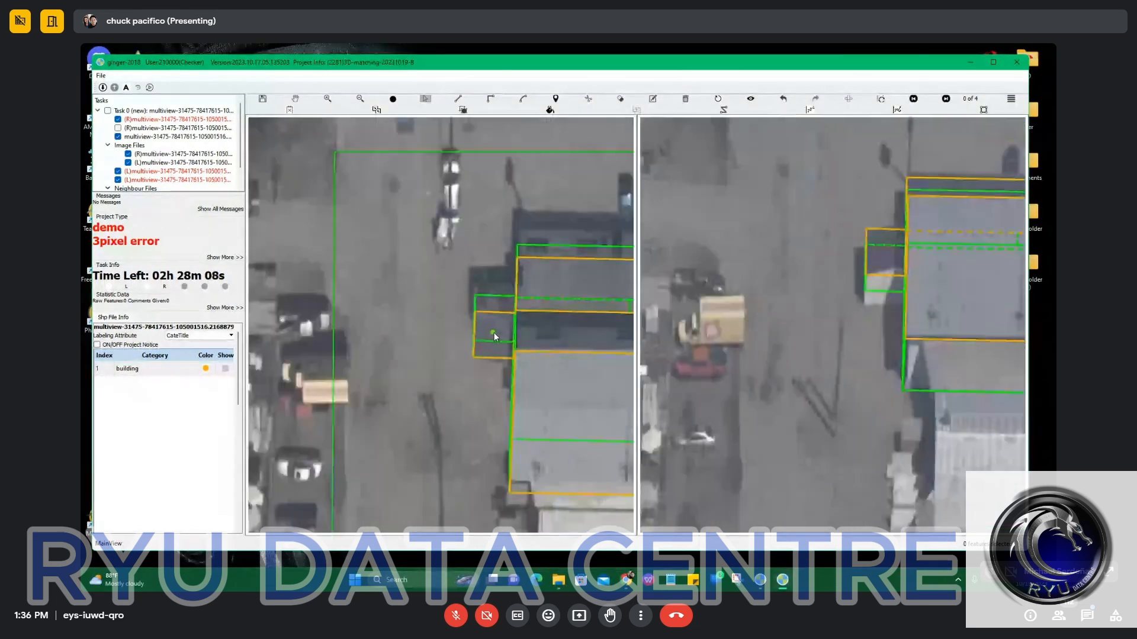
Move the large grey roof outline's southern edge north to the roof's edge and compare the outlines with the imagery by hiding and restoring them.
key("space")
left_click_drag(551, 382, 418, 210)
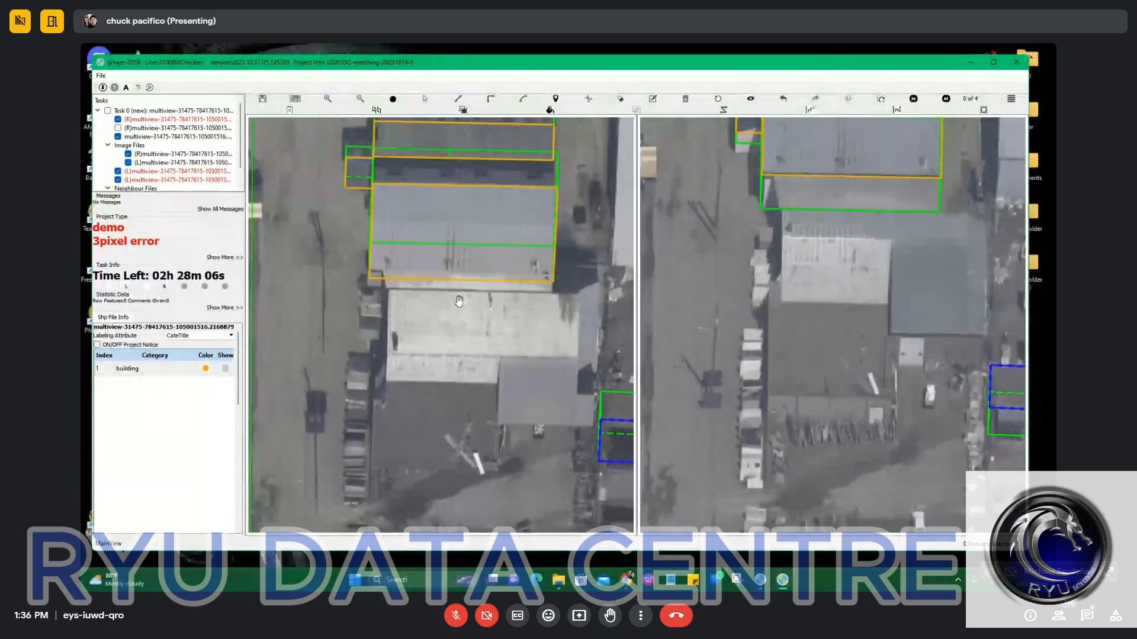
key("h")
key("h")
scroll(420, 290, "up", 3)
left_click(434, 263)
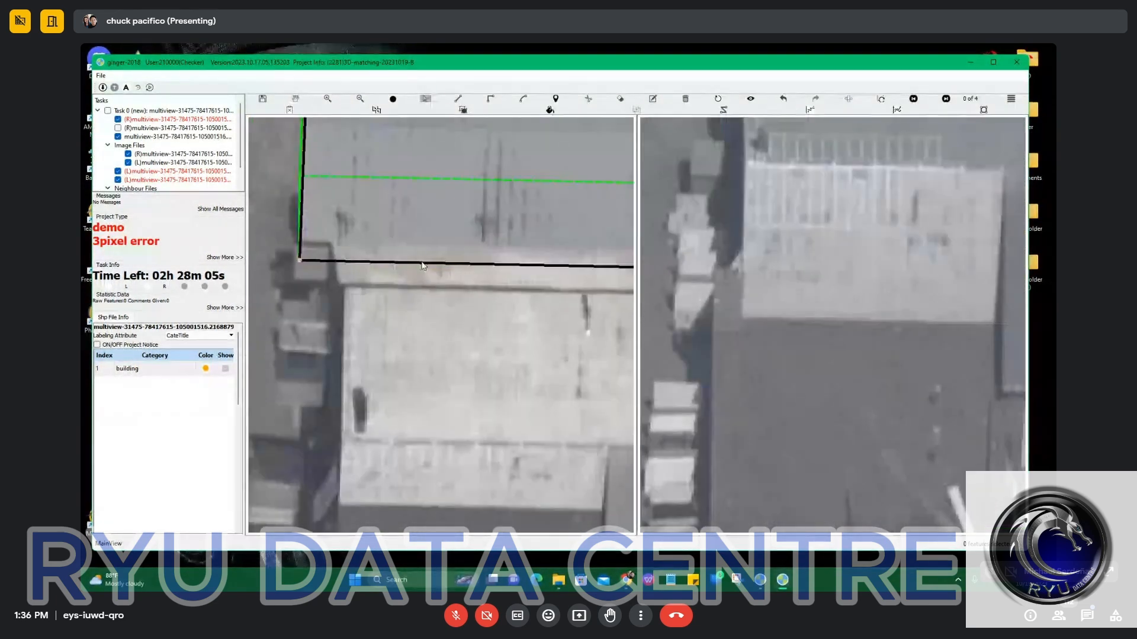
left_click_drag(434, 263, 435, 249)
key("space")
scroll(493, 270, "down", 5)
key("h")
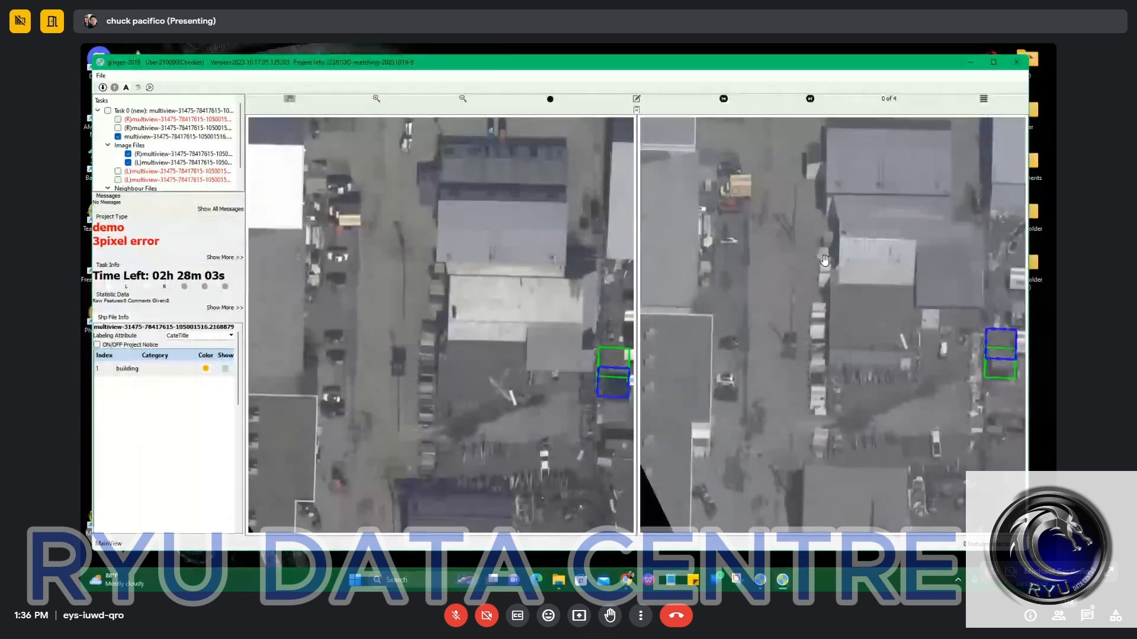
key("h")
left_click_drag(562, 240, 522, 292)
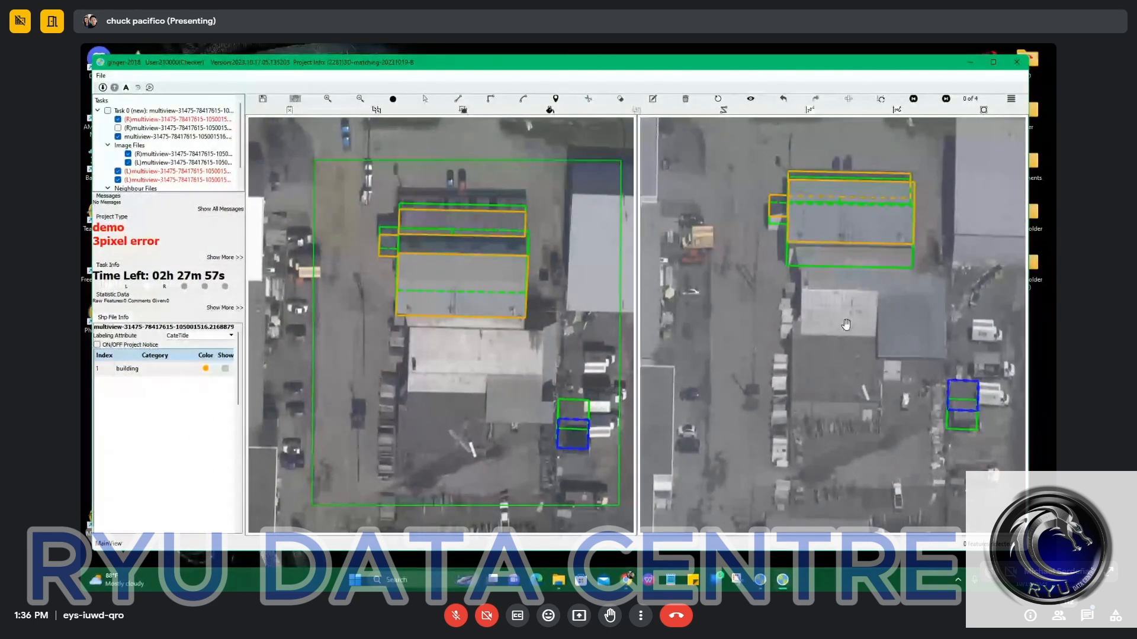
Swap the two images and outline the stepped roof south of the large grey roof with a polygon in the left image.
left_click(849, 100)
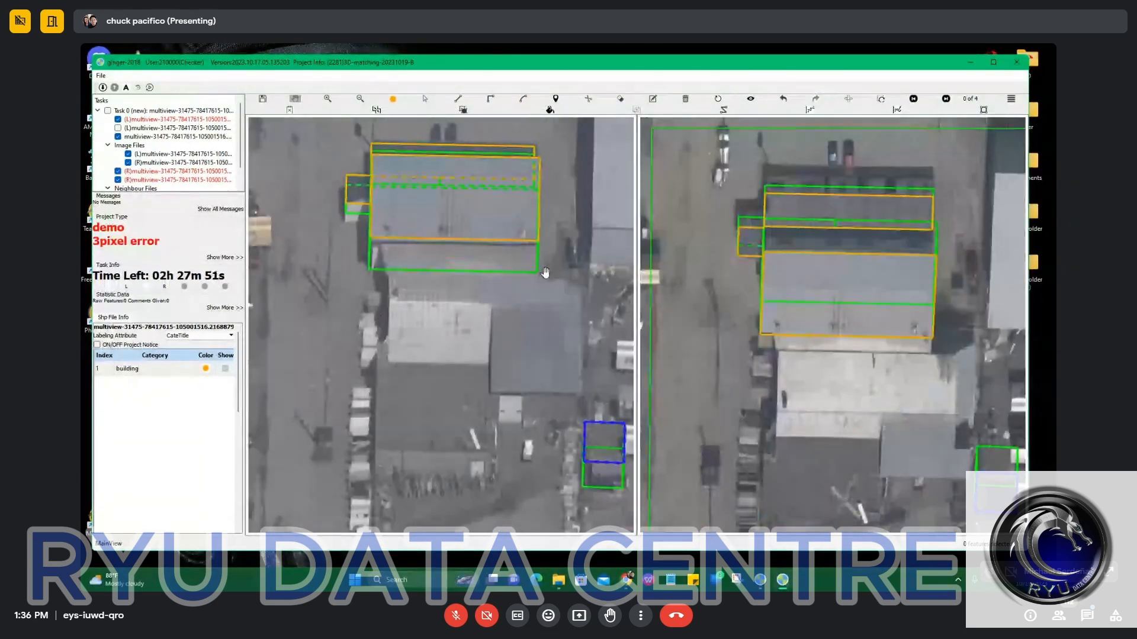
scroll(546, 273, "up", 3)
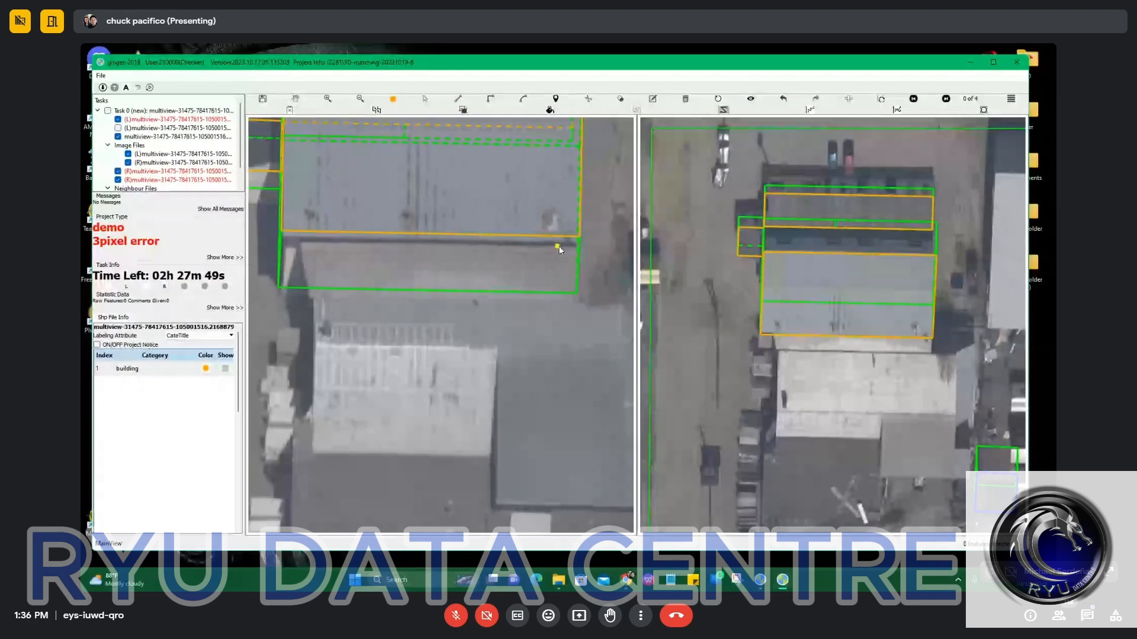
left_click(536, 237)
scroll(522, 237, "up", 3)
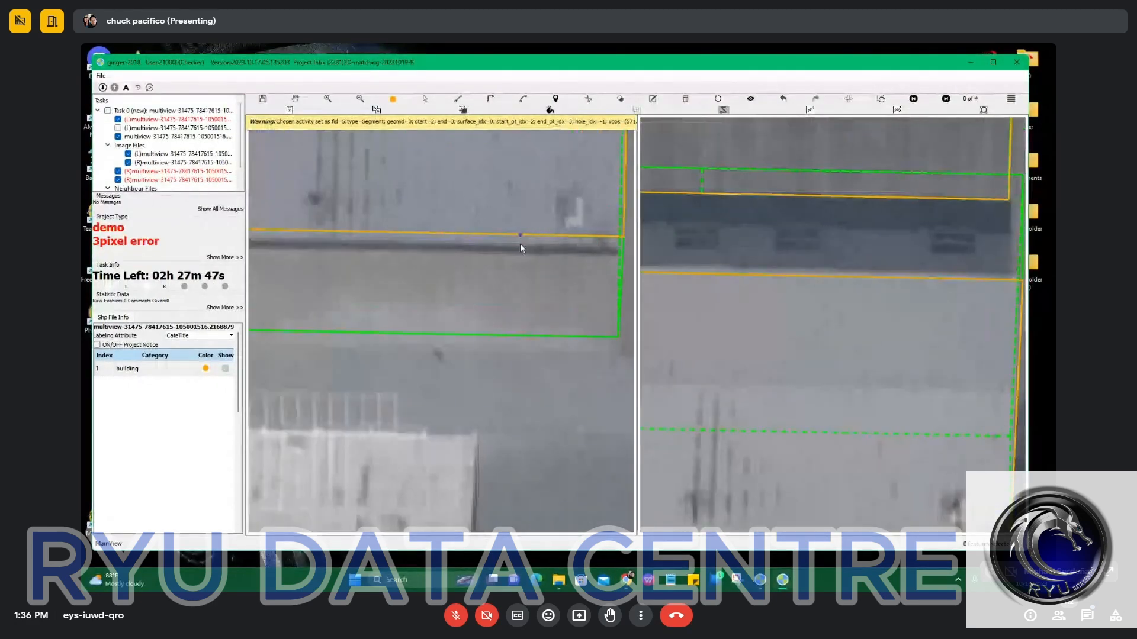
scroll(521, 244, "down", 4)
left_click(351, 246)
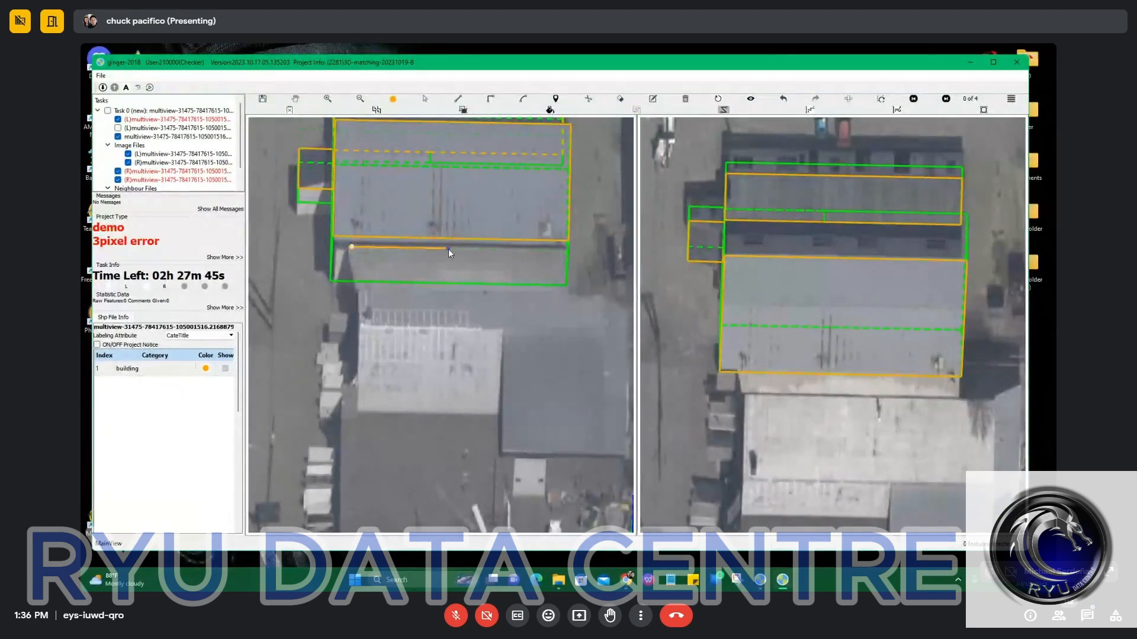
left_click(548, 251)
left_click(568, 251)
left_click(567, 294)
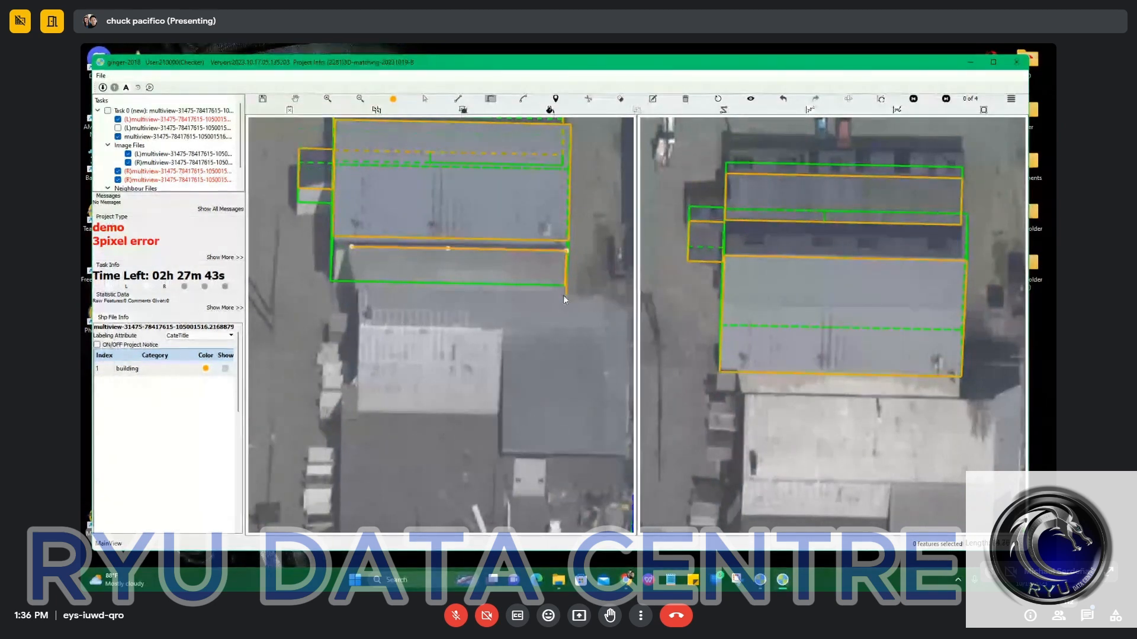
left_click_drag(571, 291, 543, 273)
left_click(592, 432)
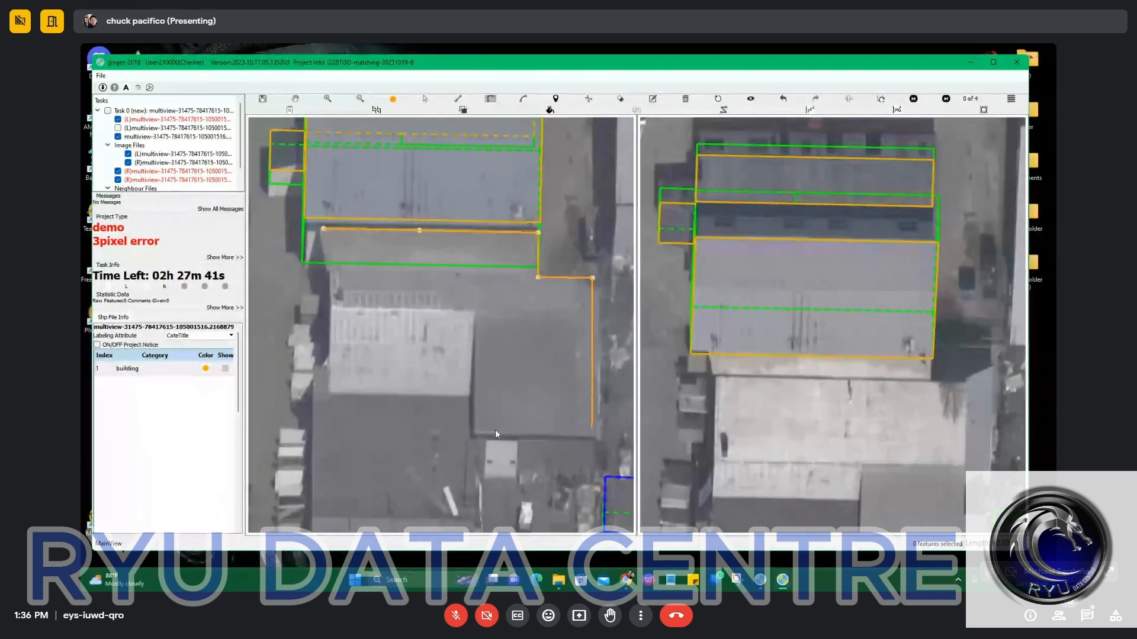
left_click(472, 399)
left_click(330, 273)
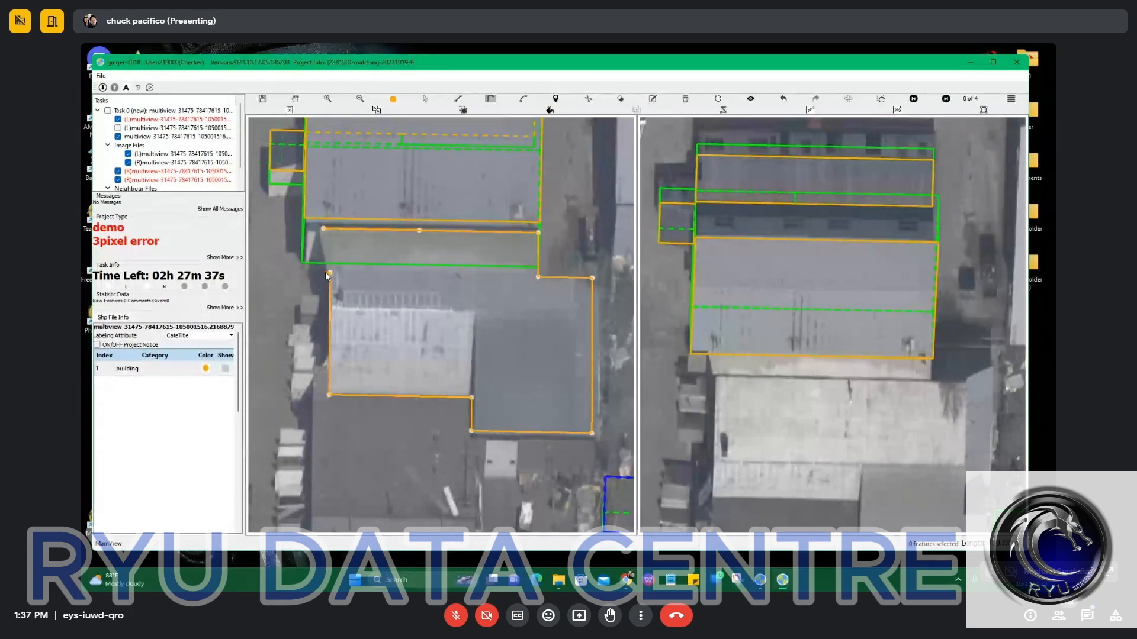
double_click(326, 271)
Adjust the corner points along the stepped roof outline's northwest side to follow the roof's slanted edge.
scroll(323, 241, "up", 3)
scroll(323, 232, "up", 1)
key("Escape")
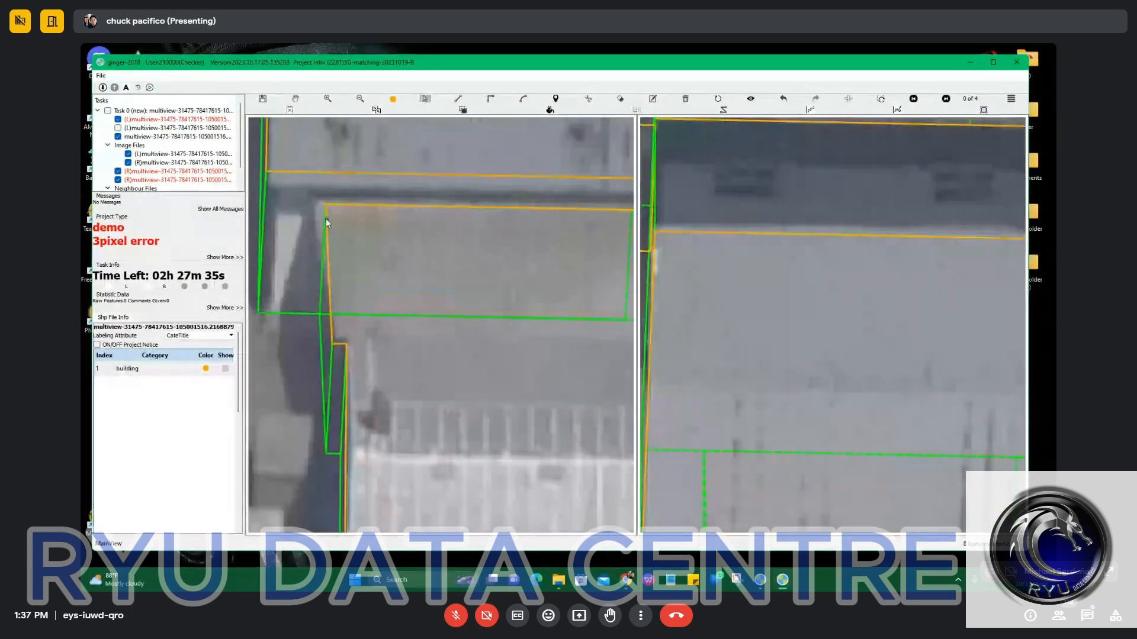
left_click_drag(326, 219, 311, 229)
scroll(314, 336, "up", 2)
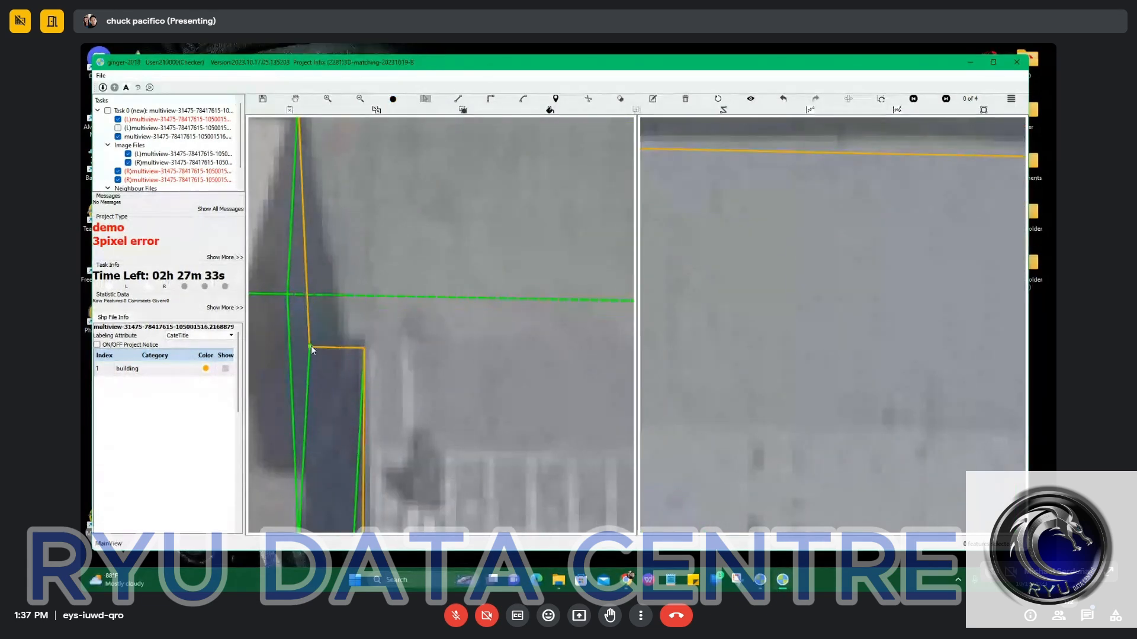
left_click_drag(312, 347, 343, 345)
scroll(355, 349, "down", 2)
scroll(366, 353, "down", 2)
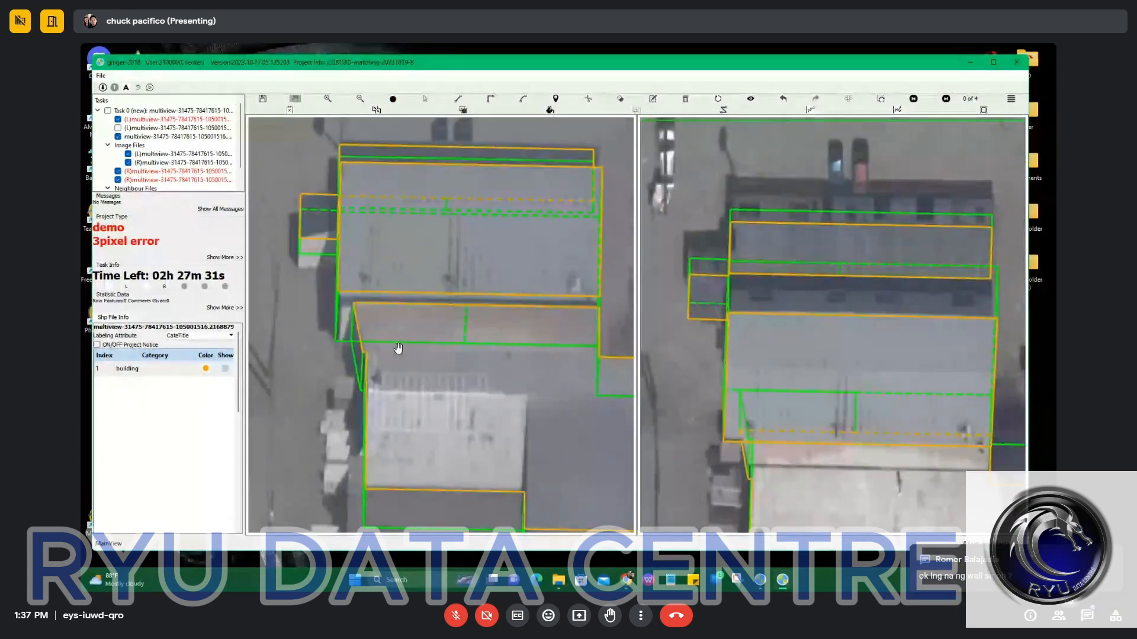